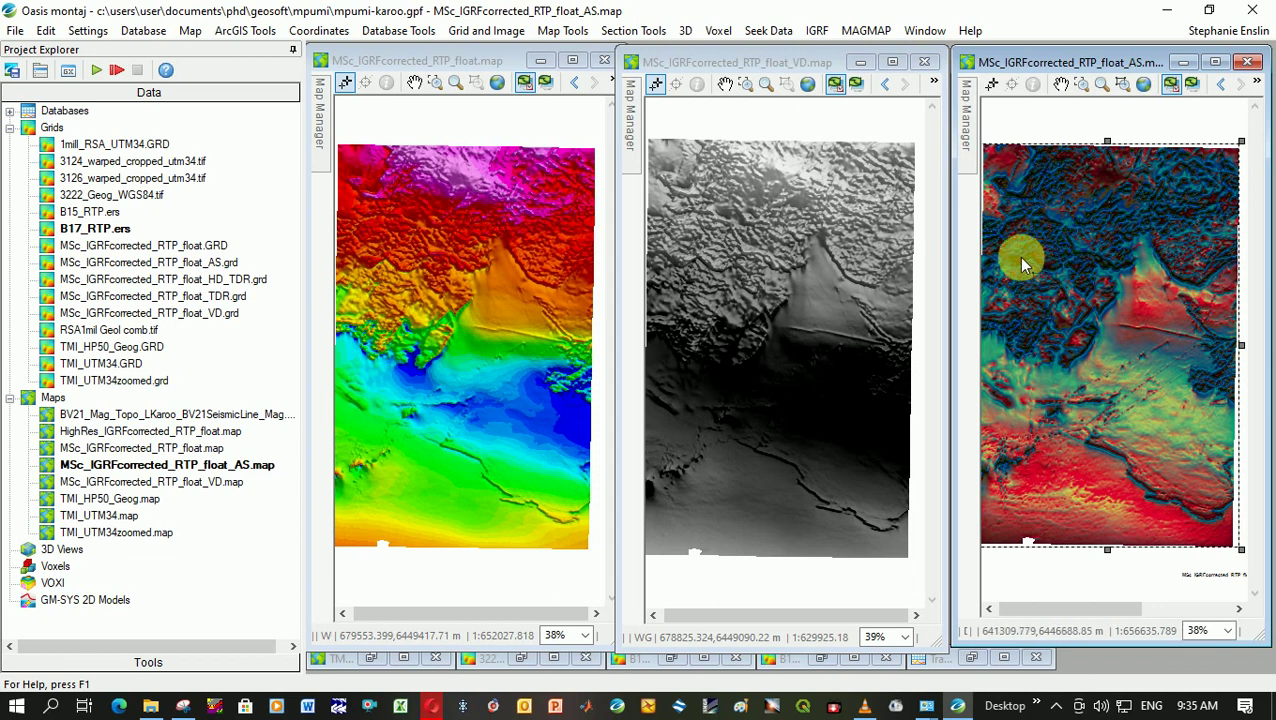
# Step: Pick the zoom-rectangle tool on the analytic signal map
pyautogui.click(1080, 84)
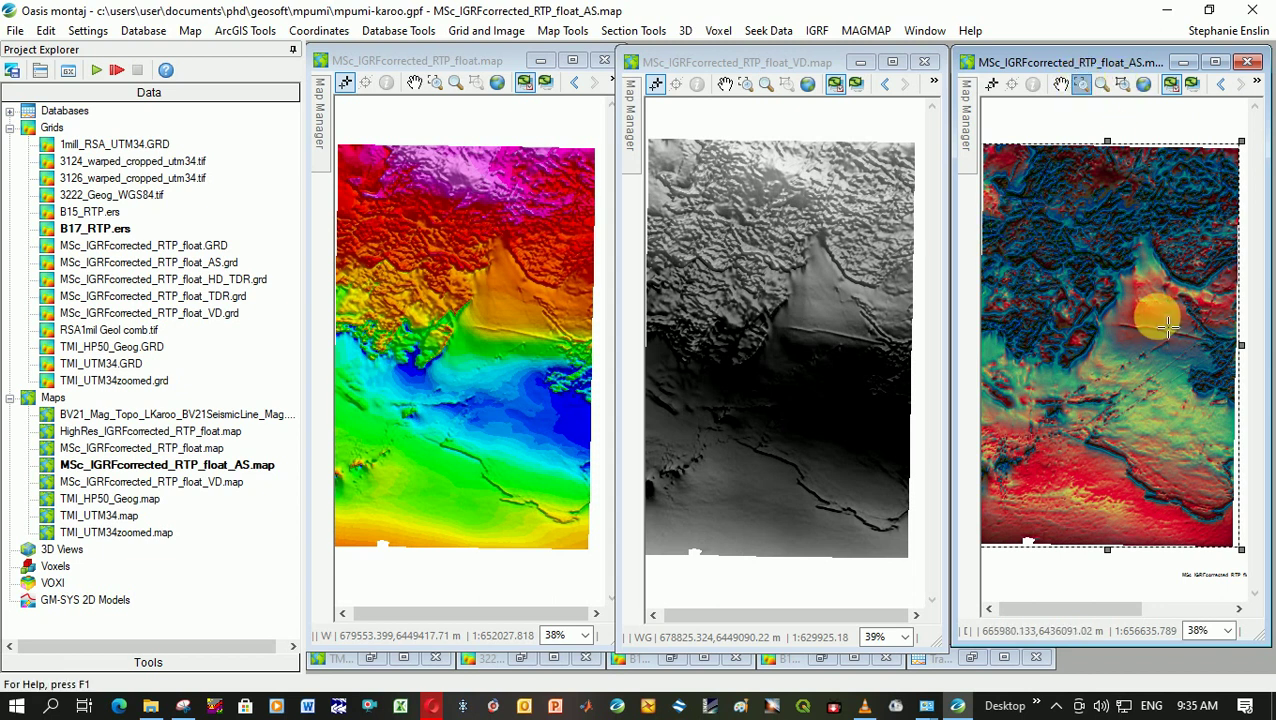
# Step: Zoom into a boxed area of the AS map, zoom back out to about 48%, and activate the RTP map
pyautogui.moveTo(1121, 301); pyautogui.dragTo(1007, 209)
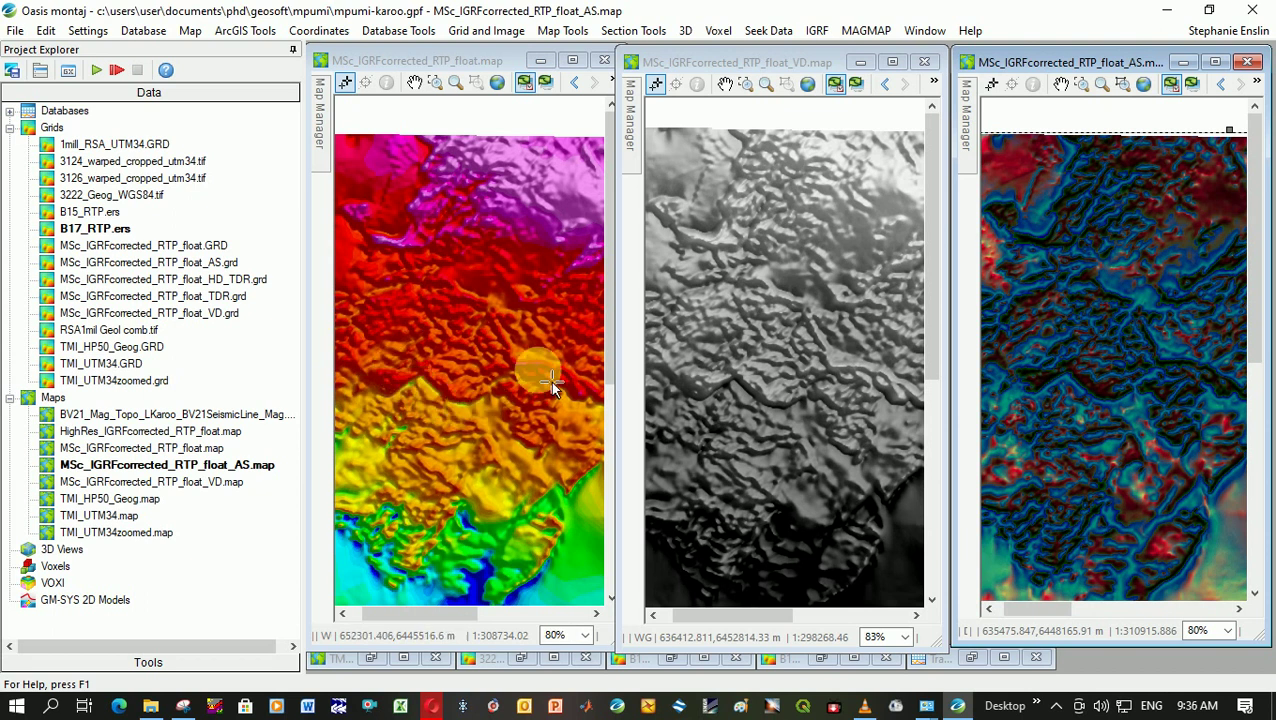
pyautogui.scroll(-2, 1094, 368)
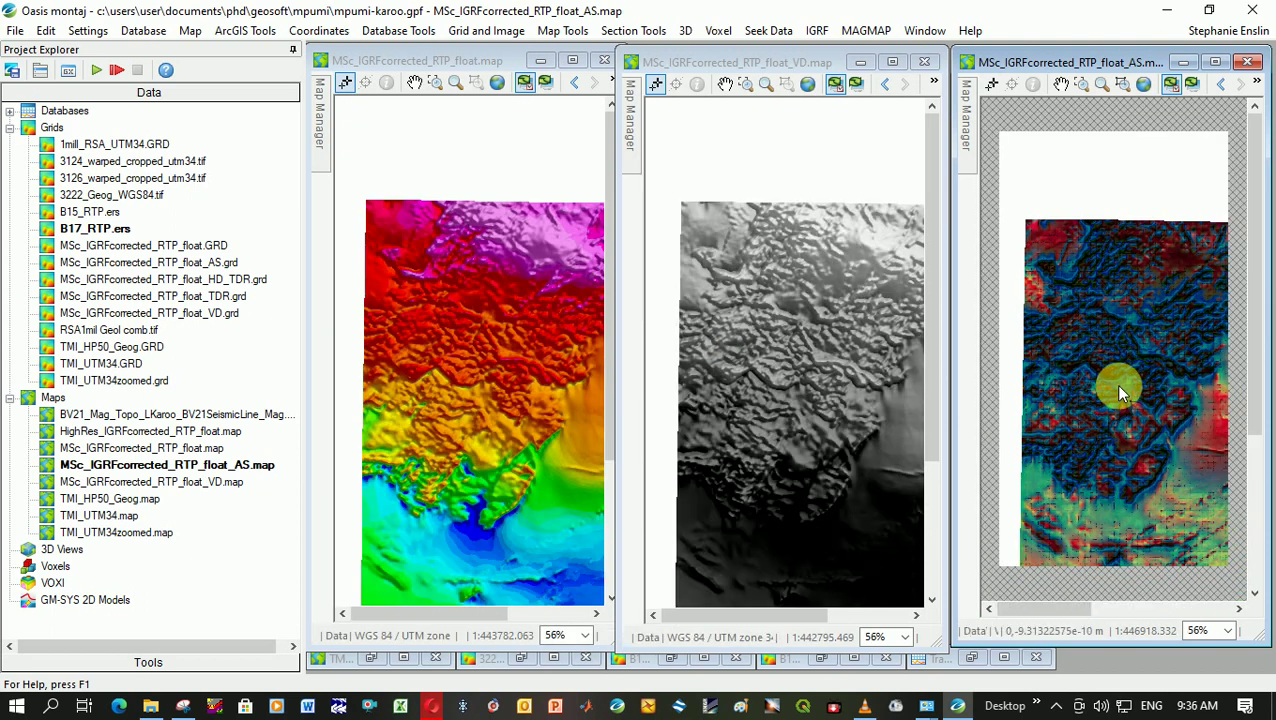
pyautogui.scroll(-1, 1115, 384)
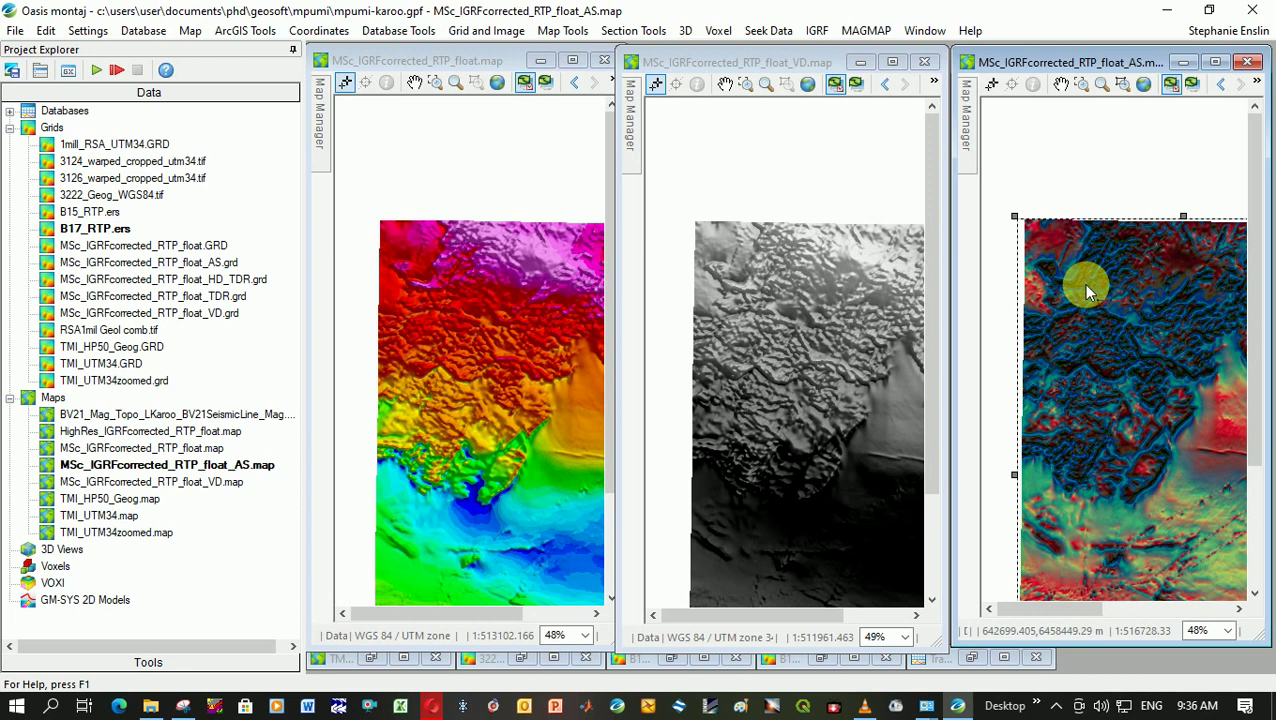
pyautogui.click(428, 62)
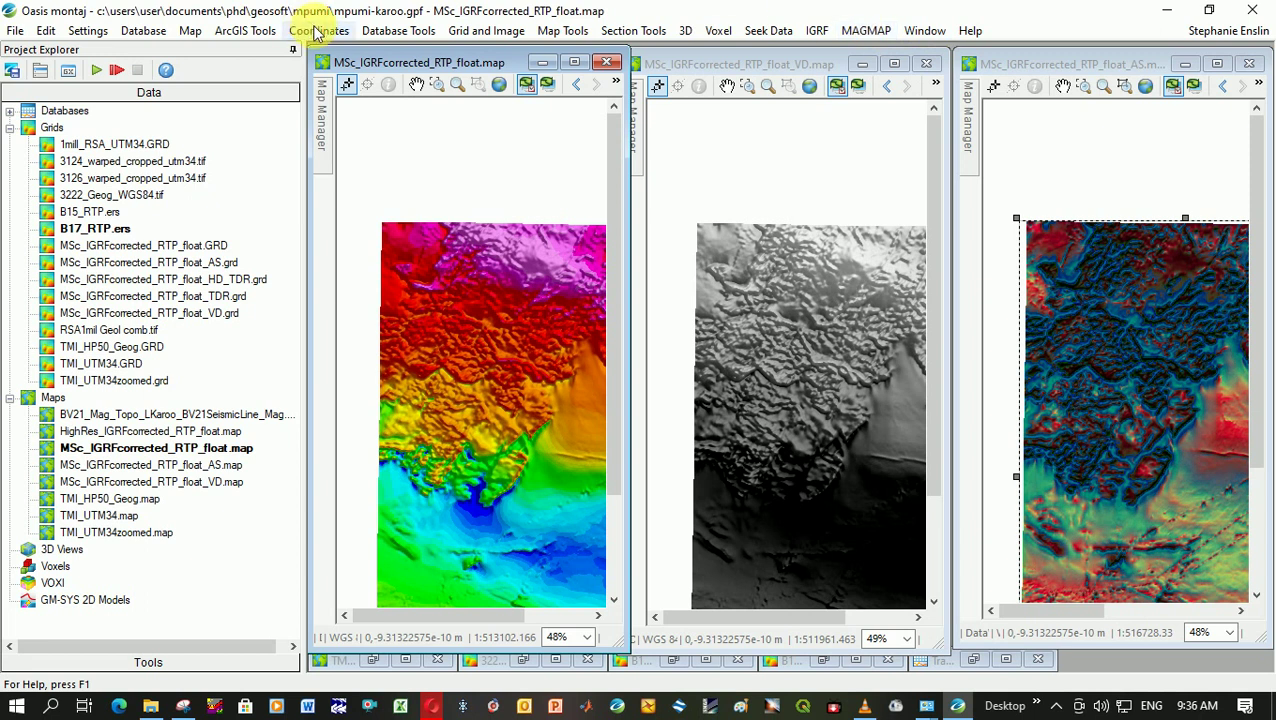
pyautogui.click(866, 32)
pyautogui.click(866, 32)
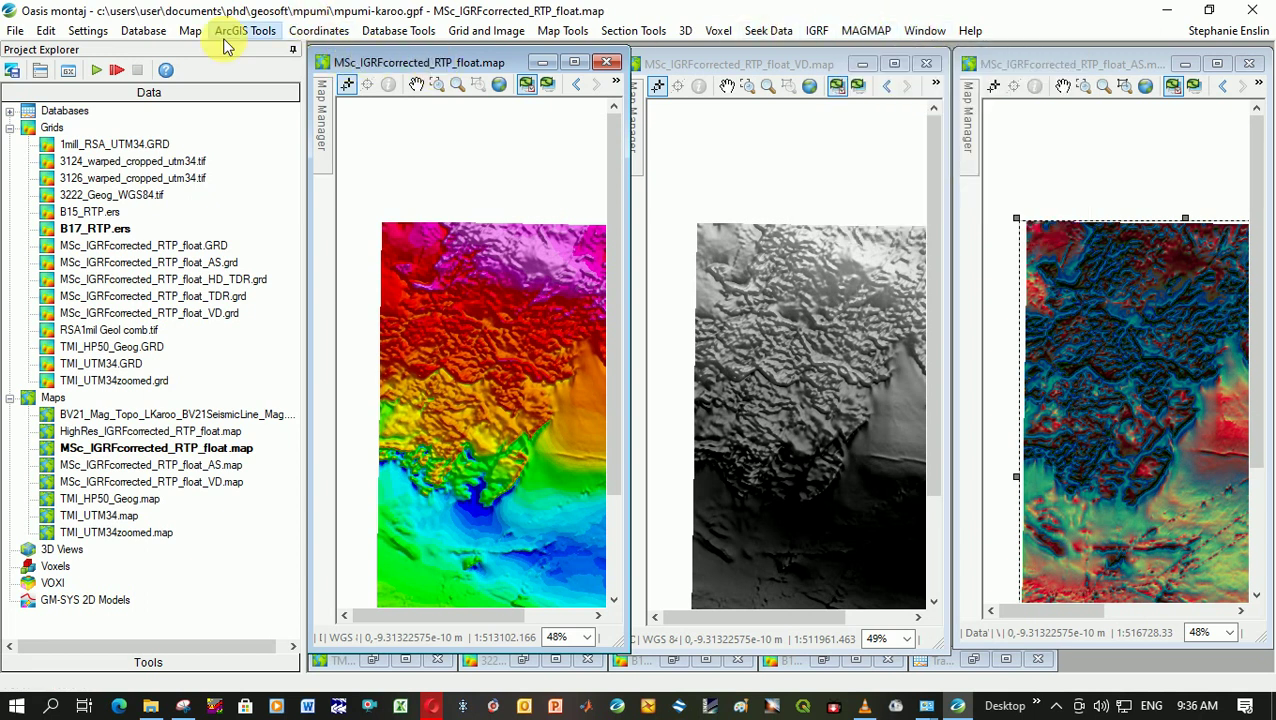
pyautogui.click(686, 31)
pyautogui.moveTo(878, 42)
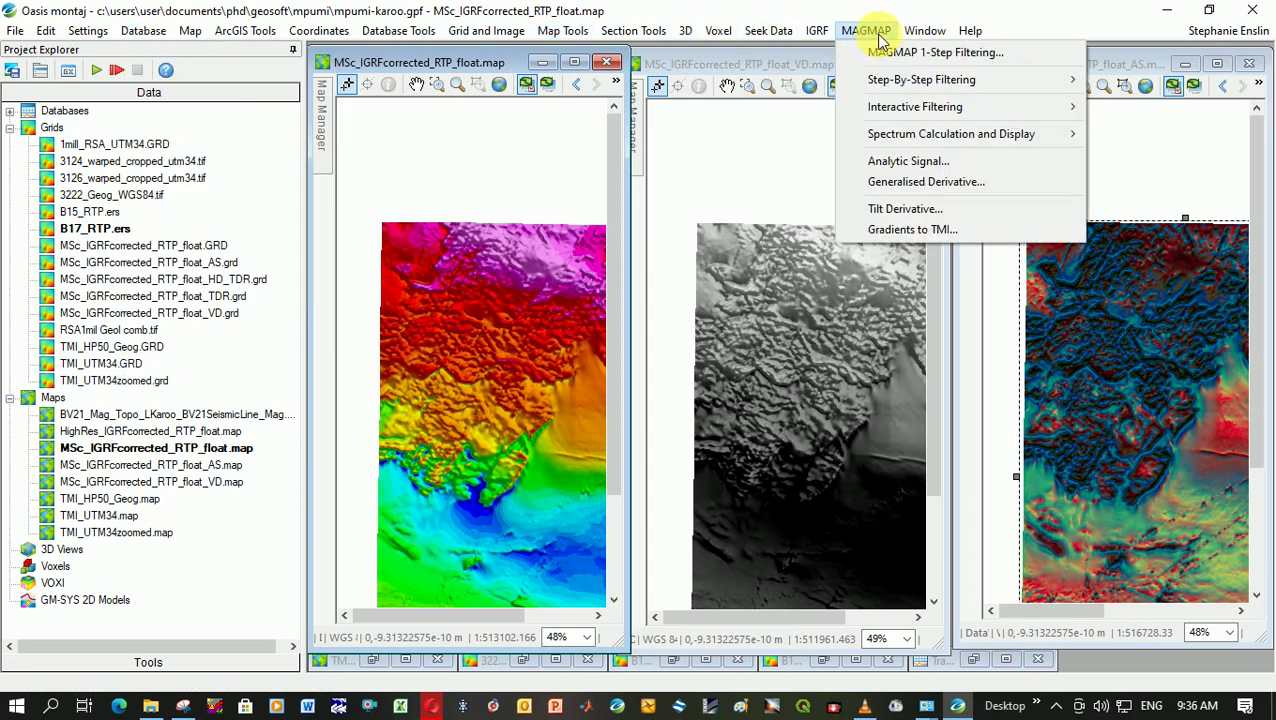
pyautogui.moveTo(85, 33)
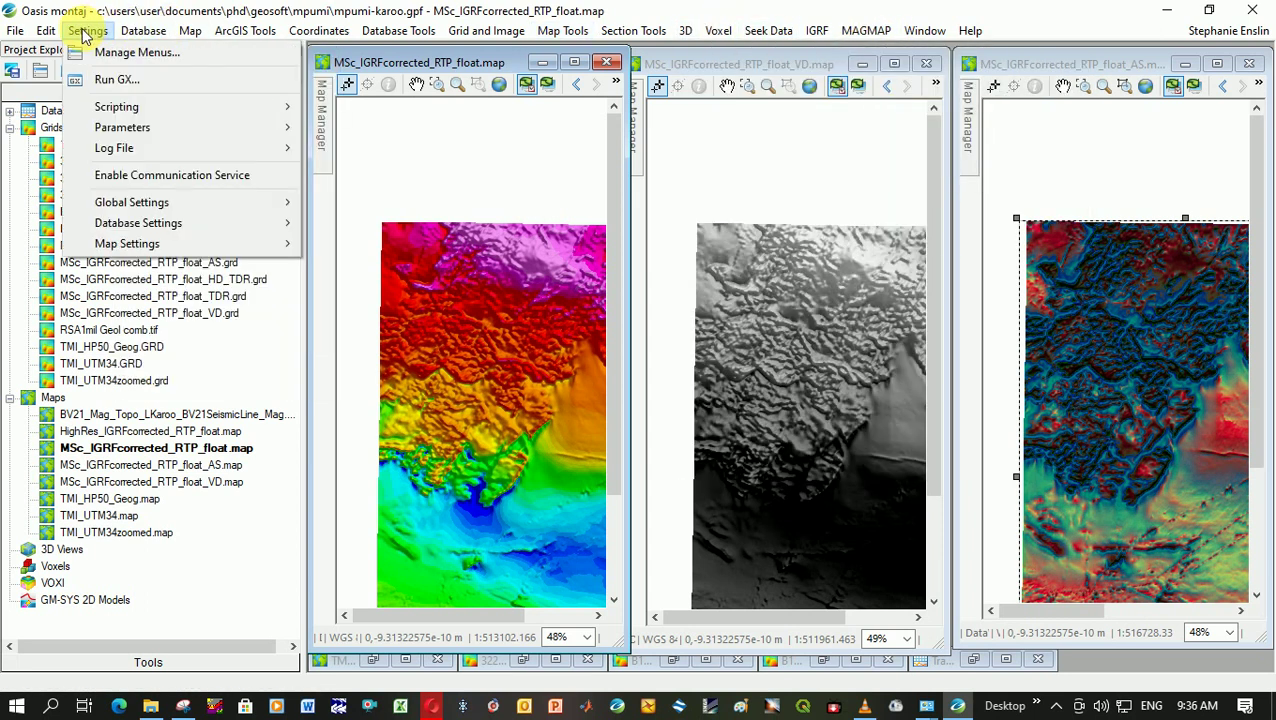
pyautogui.click(105, 56)
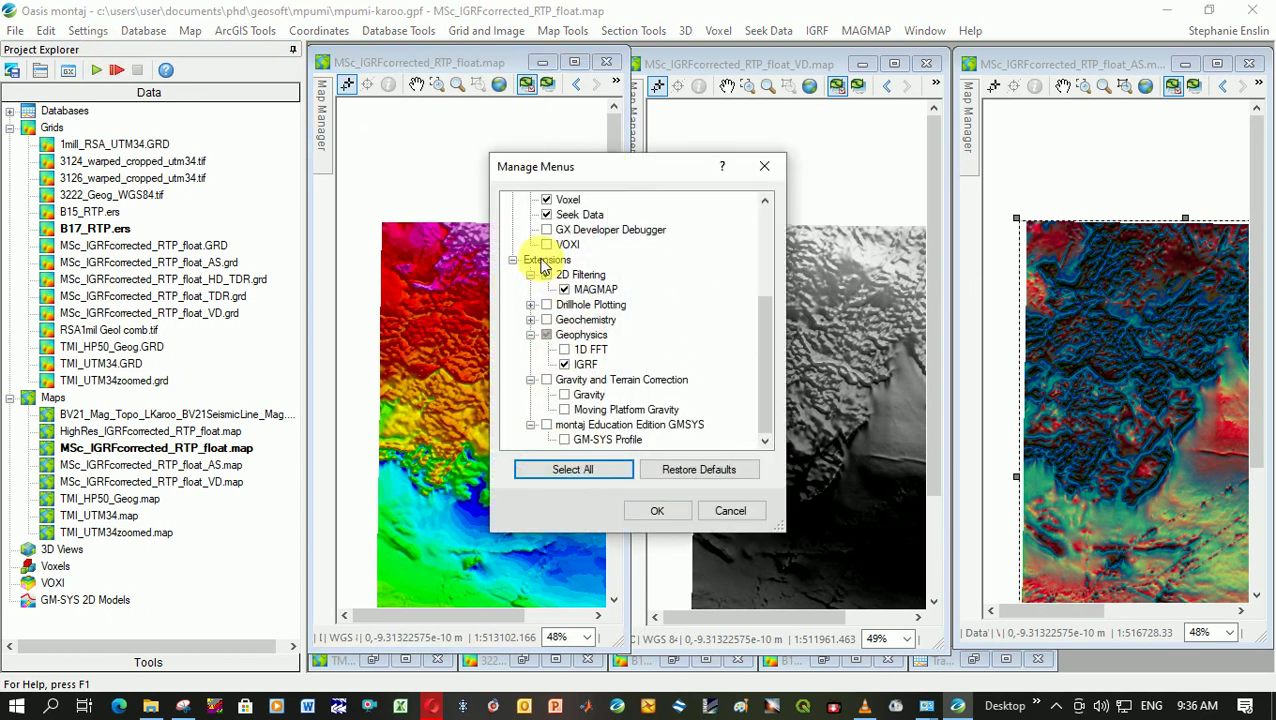
pyautogui.moveTo(763, 342); pyautogui.dragTo(780, 367)
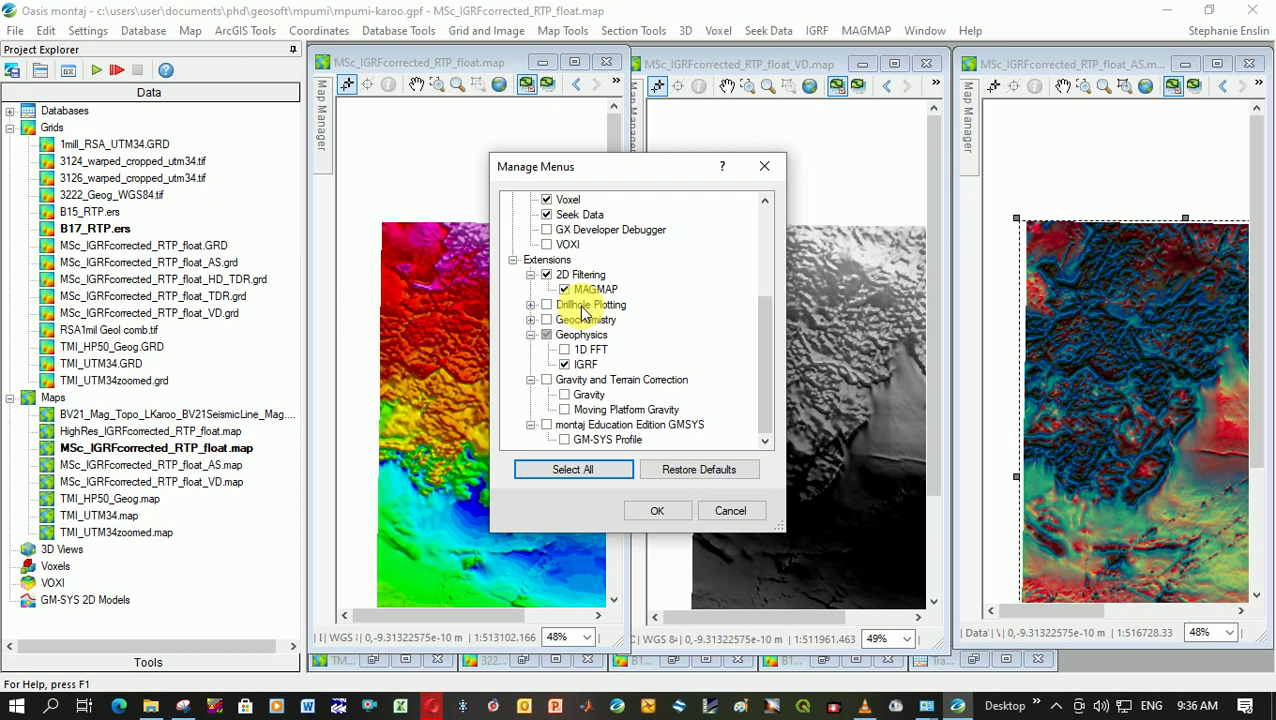
# Step: Launch MAGMAP 1-Step Filtering and check that the input grid is the RTP grid
pyautogui.click(730, 511)
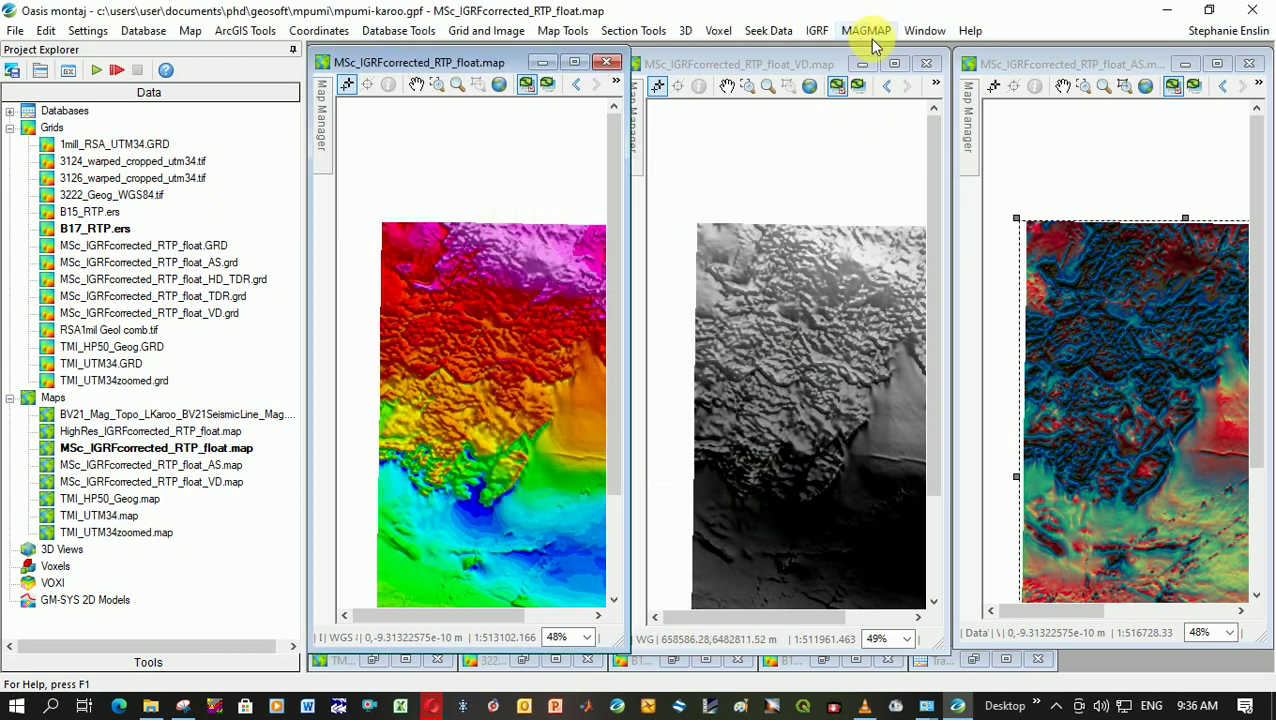
pyautogui.click(870, 34)
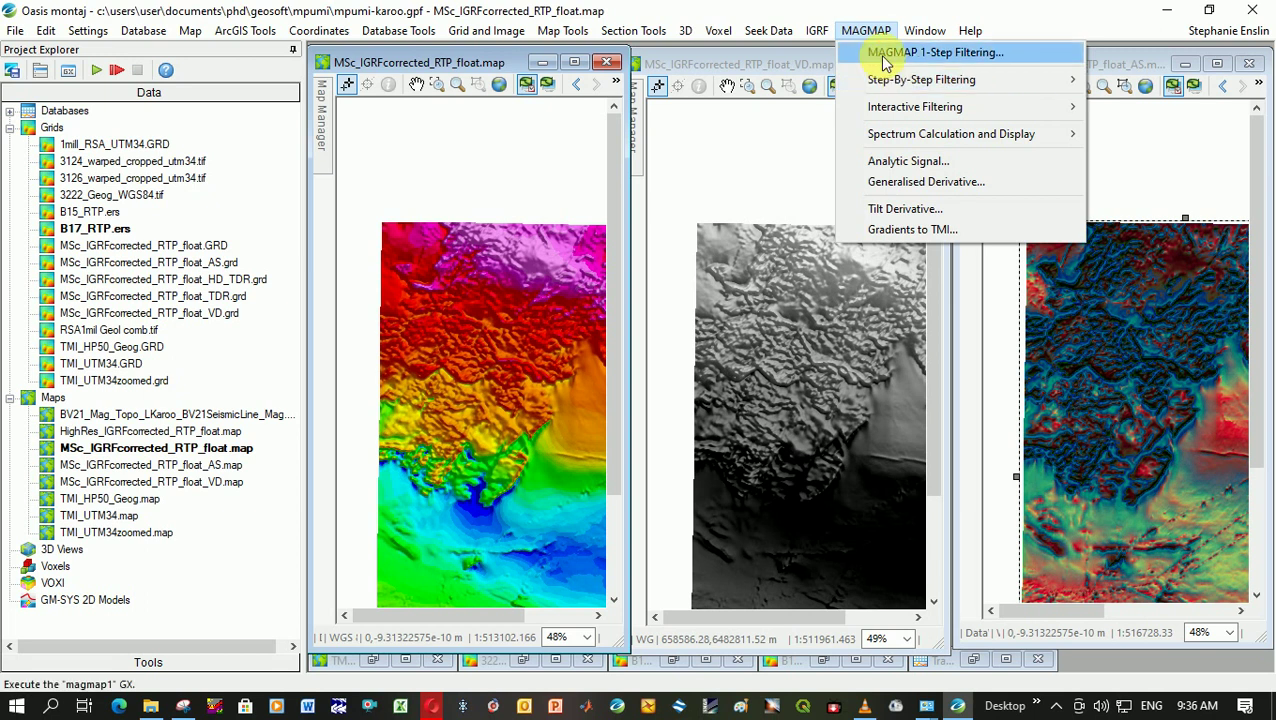
pyautogui.click(884, 52)
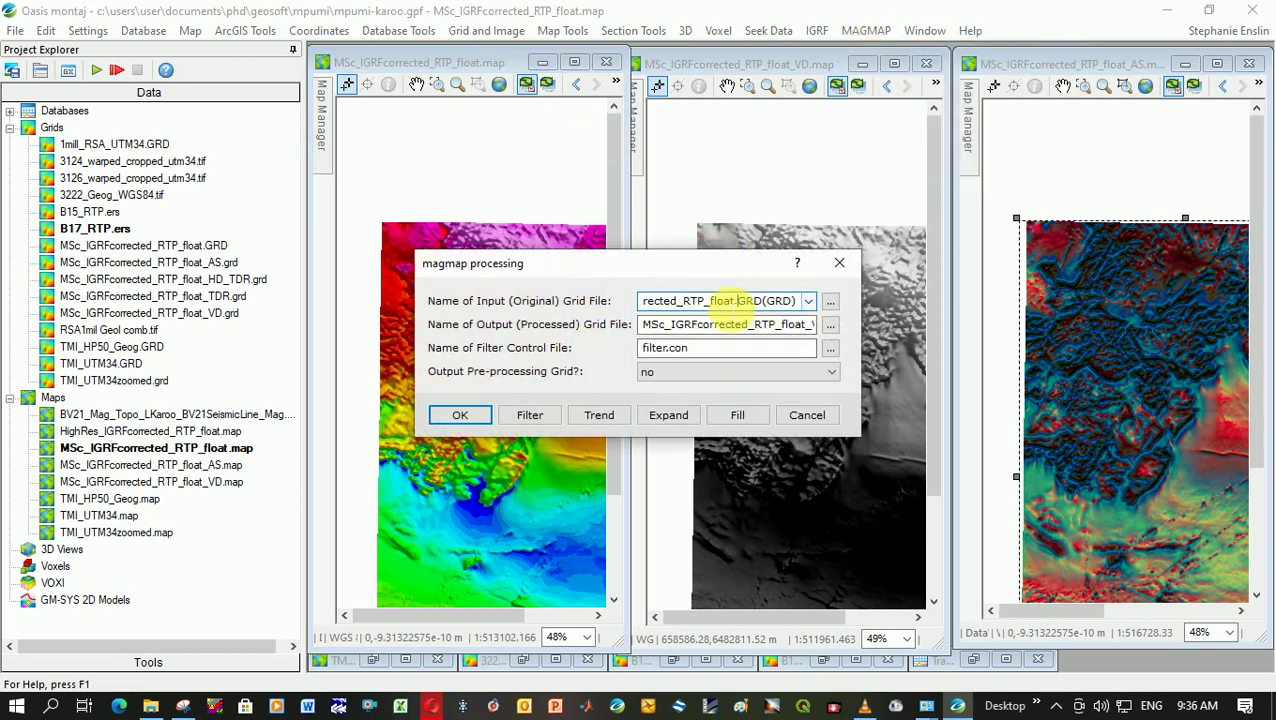
pyautogui.moveTo(683, 300); pyautogui.dragTo(706, 300)
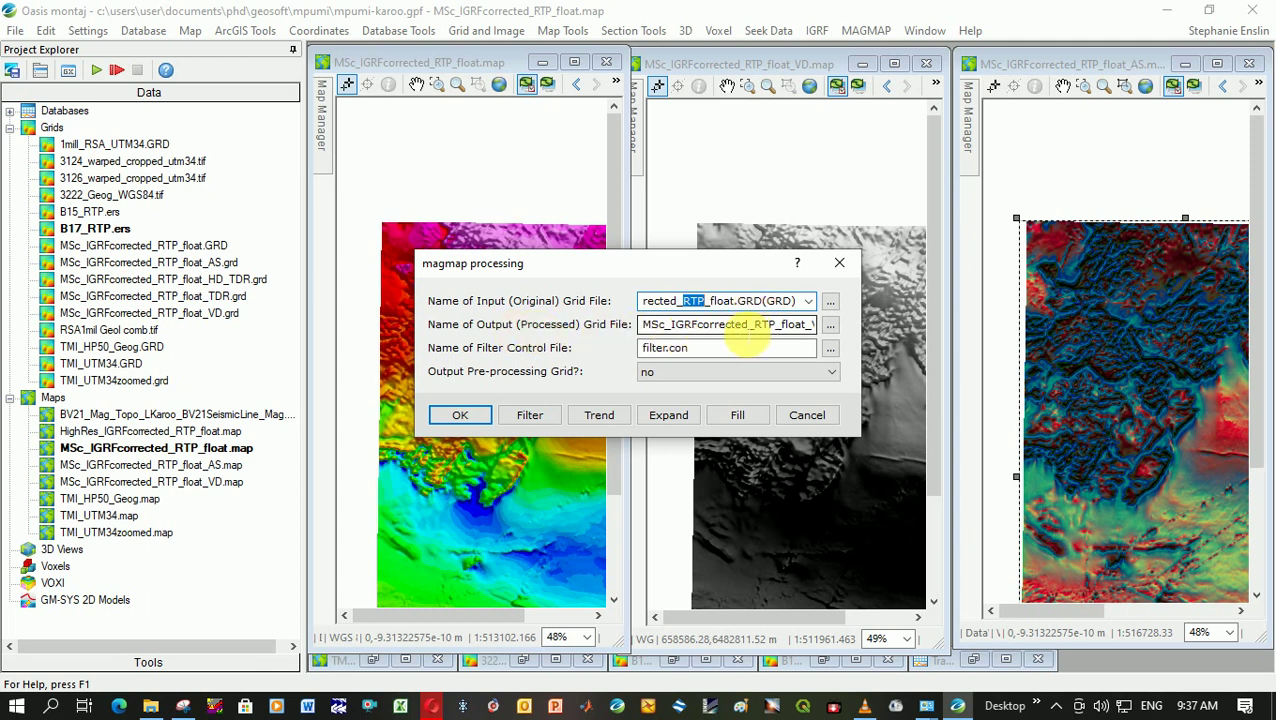
# Step: In Filter Design, try Reduce to magnetic pole as Filter 1 and inspect its IGRF date, declination and inclination fields
pyautogui.click(552, 412)
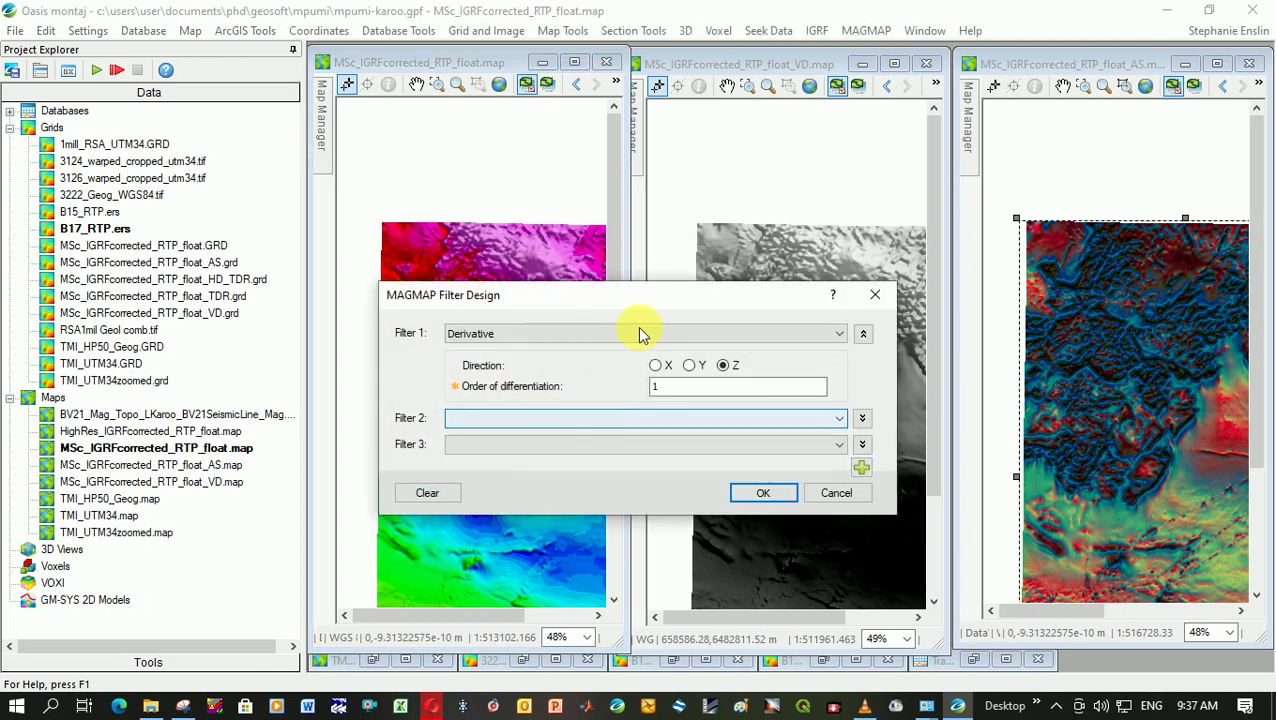
pyautogui.click(771, 341)
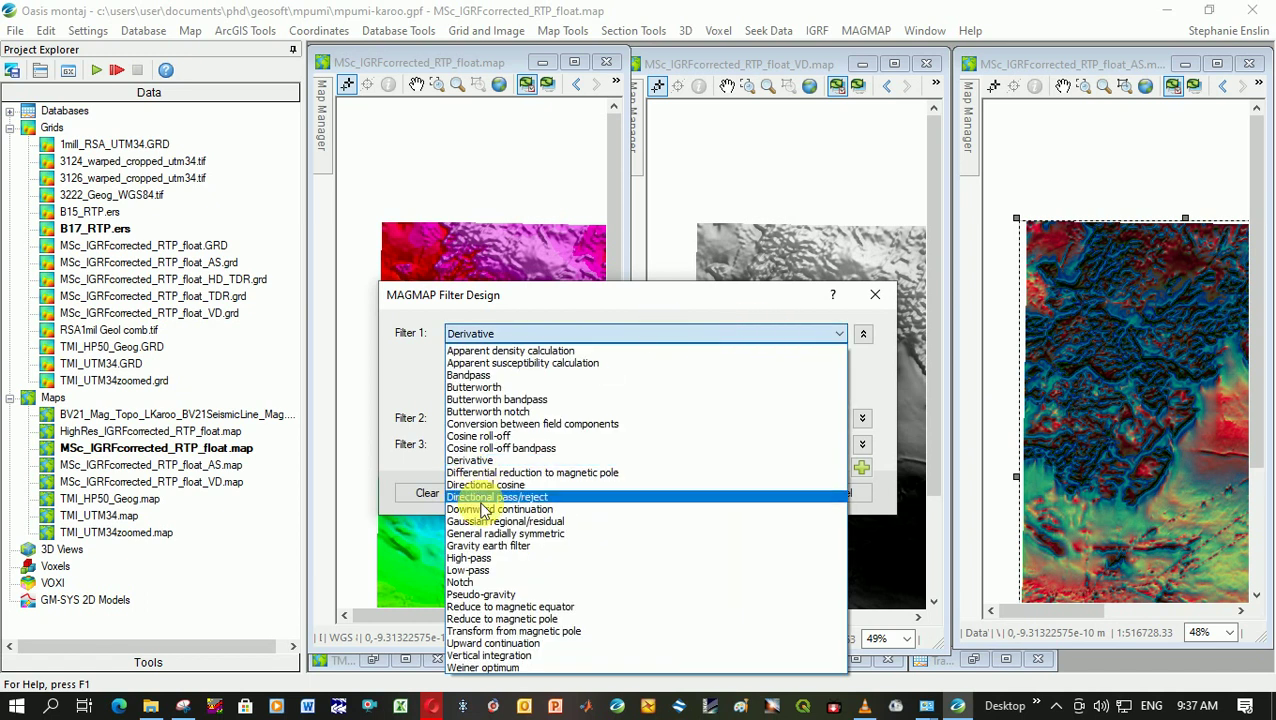
pyautogui.click(540, 619)
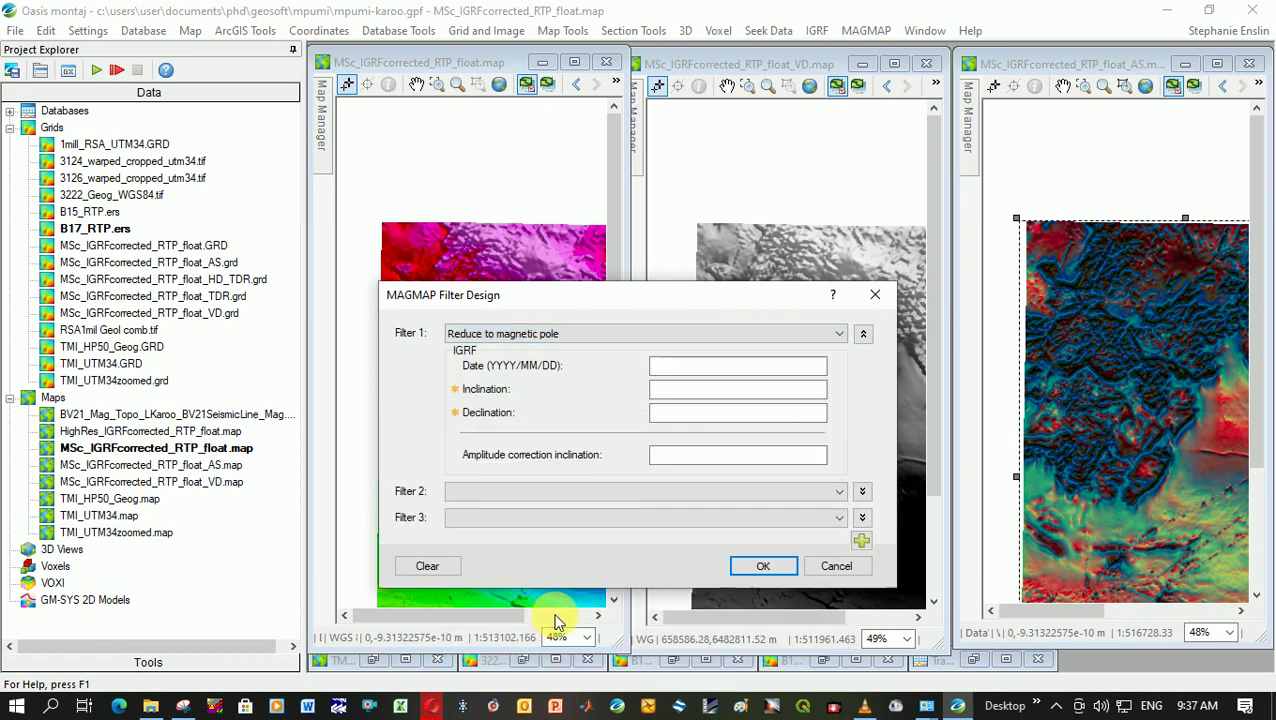
pyautogui.click(700, 366)
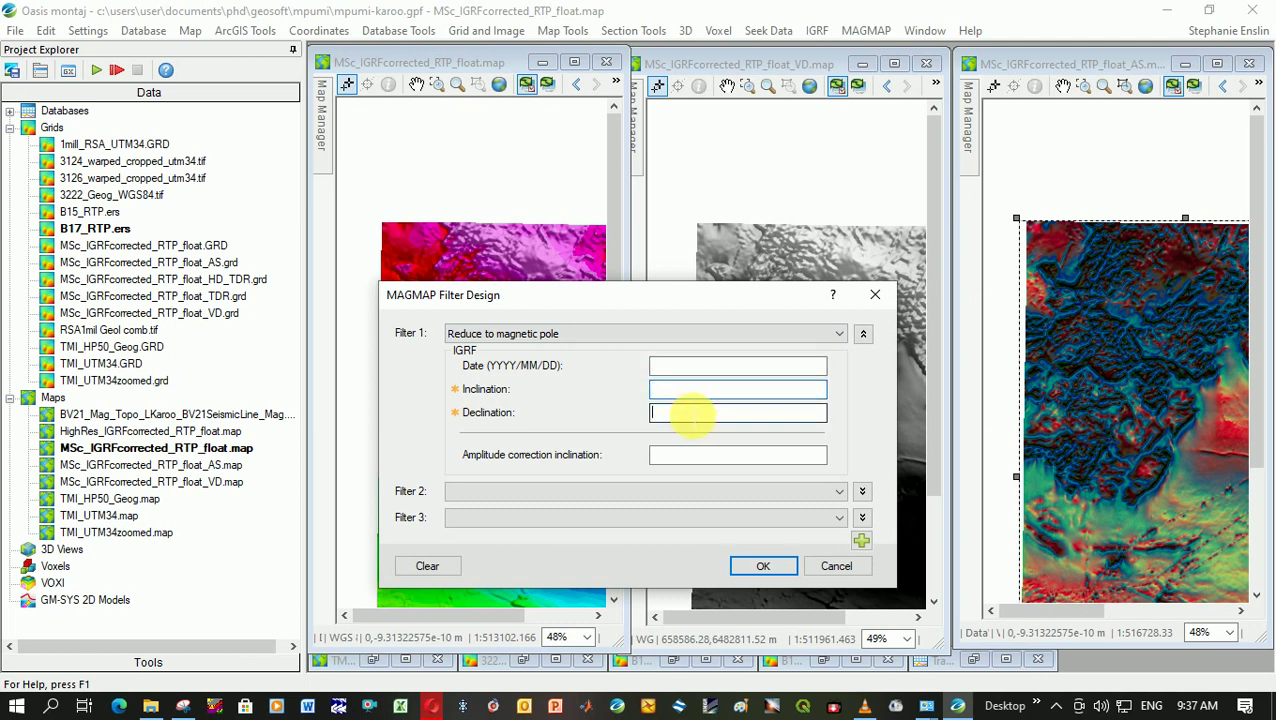
pyautogui.click(705, 404)
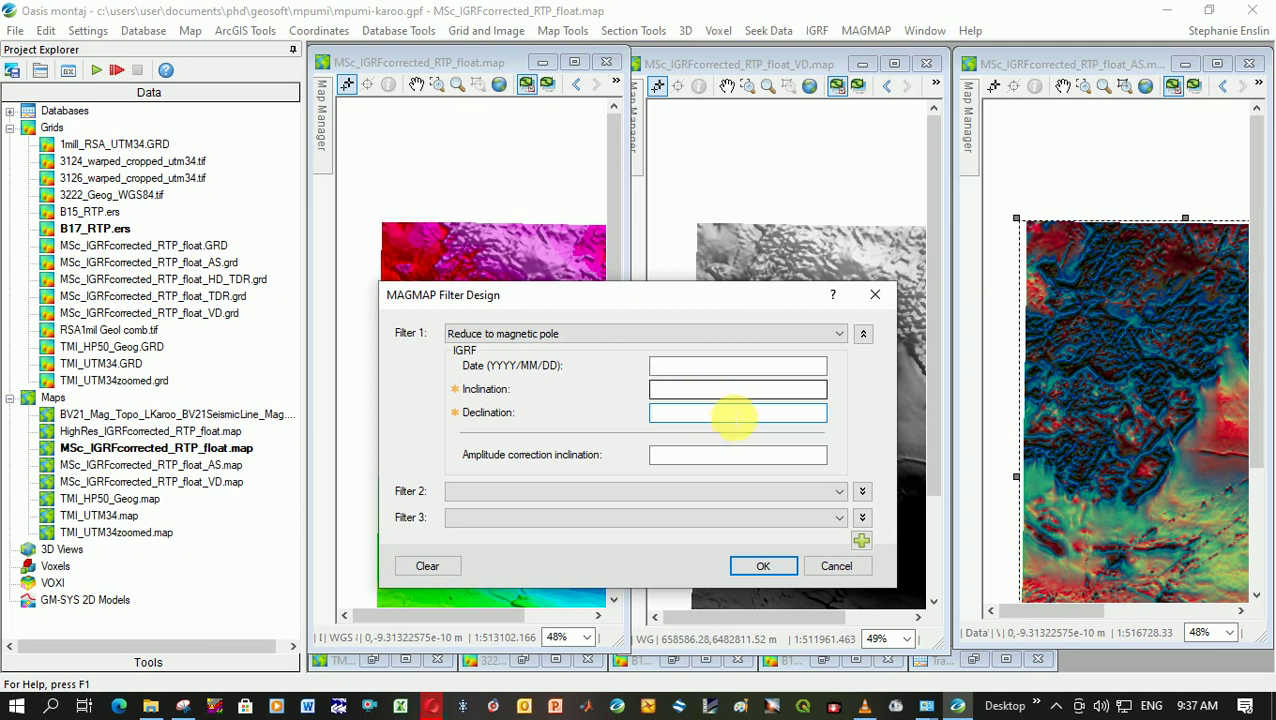
pyautogui.click(729, 455)
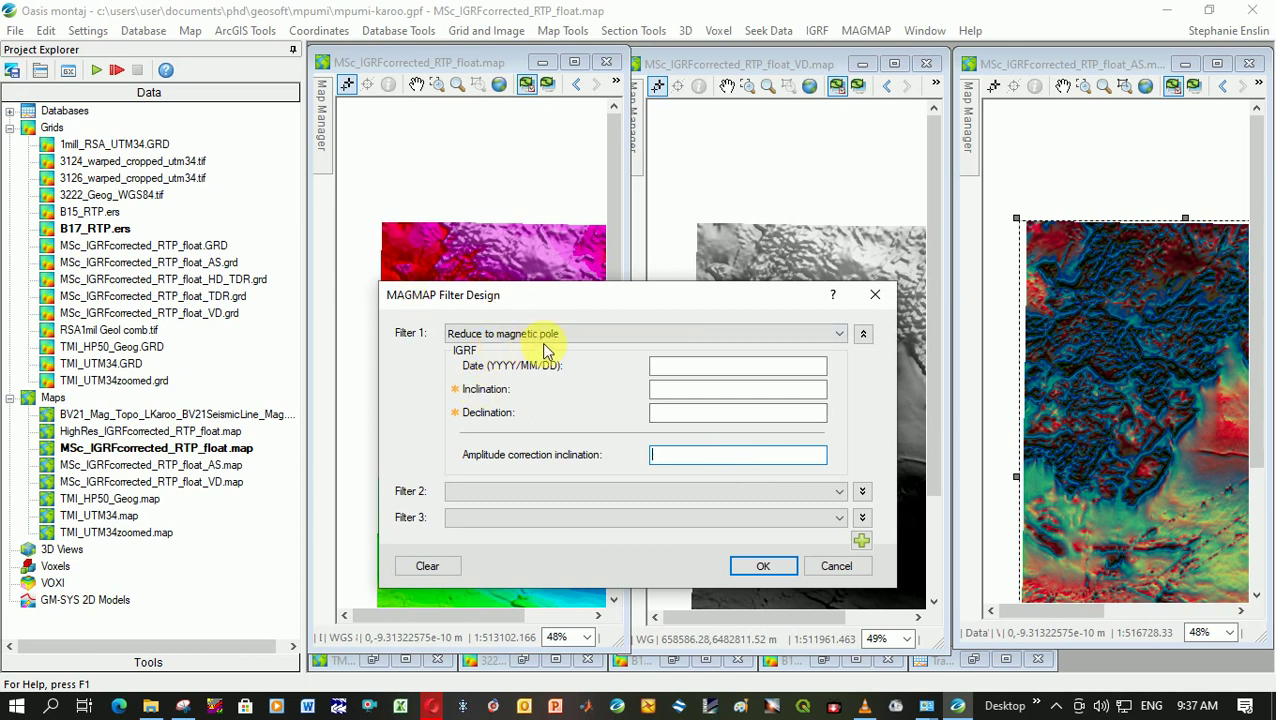
# Step: Switch Filter 1 back to a first-order Z Derivative and accept it
pyautogui.click(572, 333)
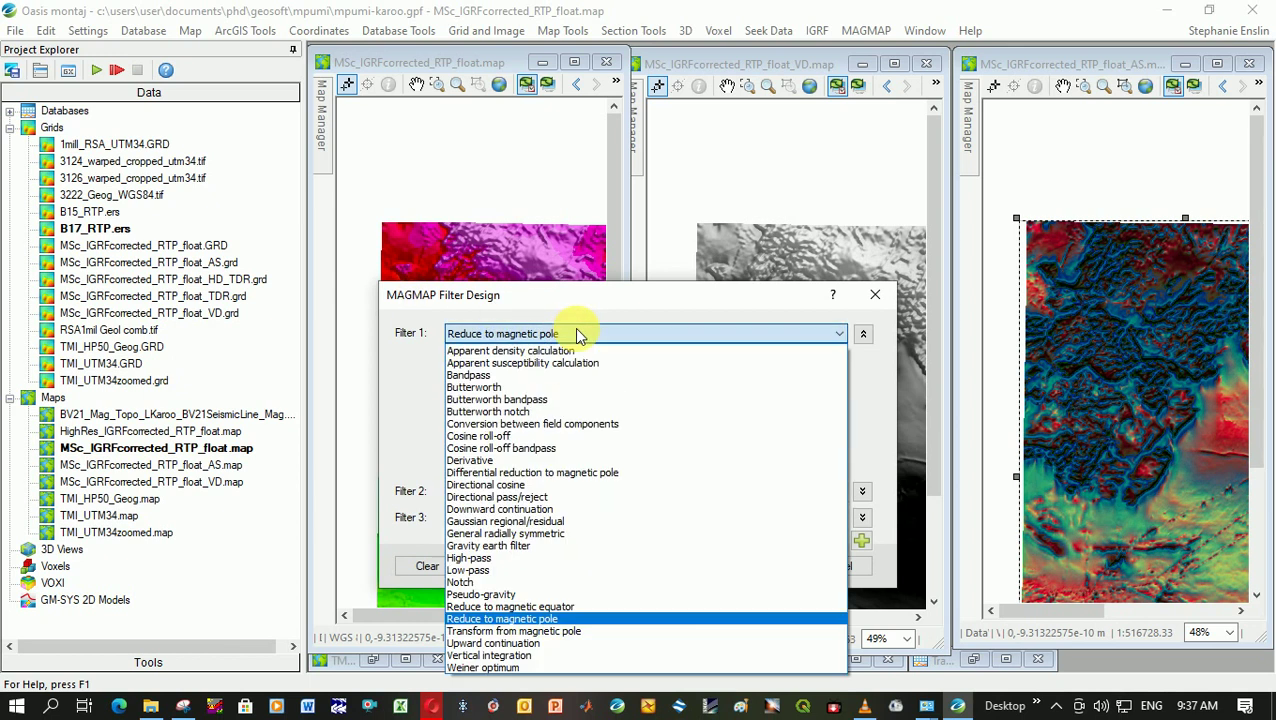
pyautogui.click(518, 460)
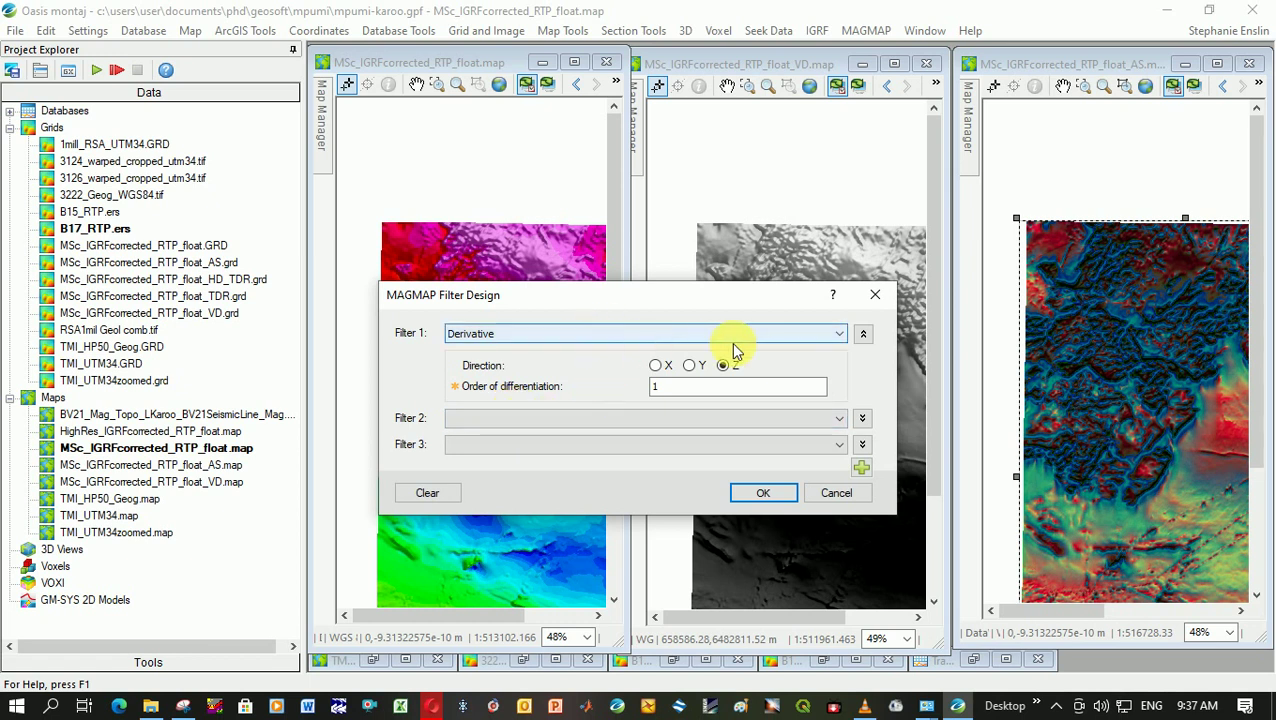
pyautogui.click(762, 493)
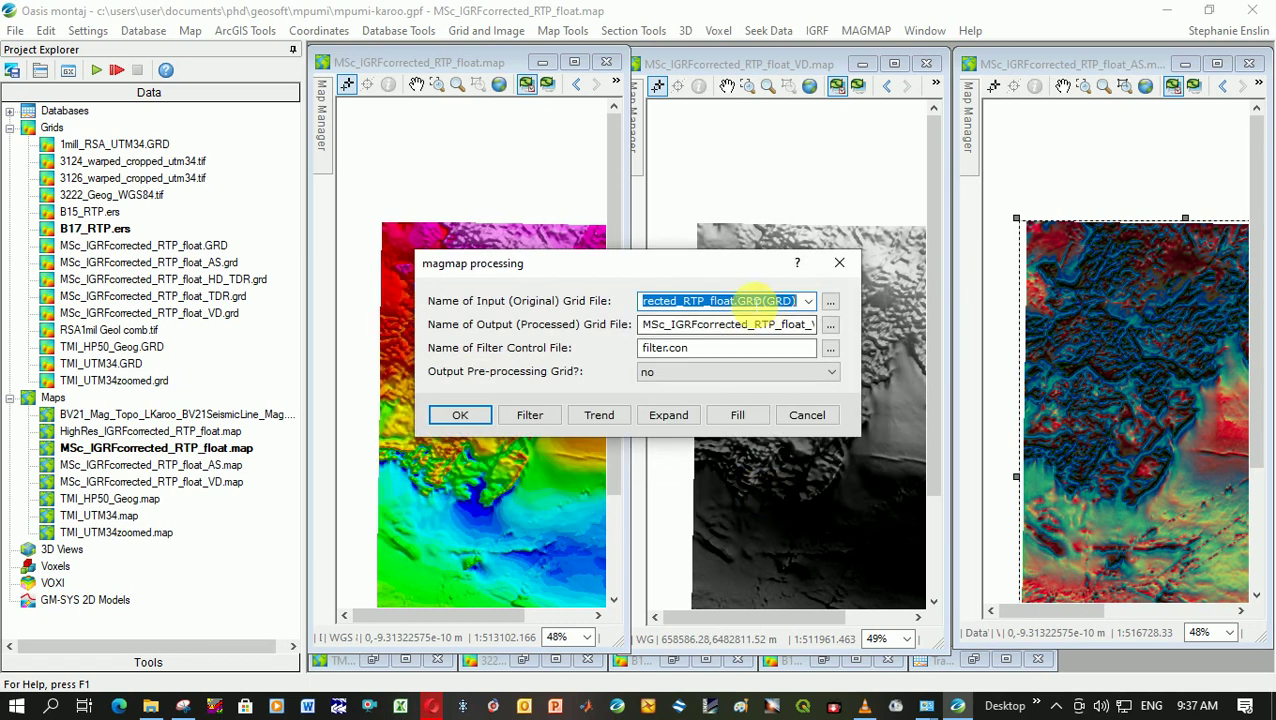
# Step: Verify the output grid name ends in _VD.grd and select filter.con as the control file
pyautogui.moveTo(749, 323); pyautogui.dragTo(812, 325)
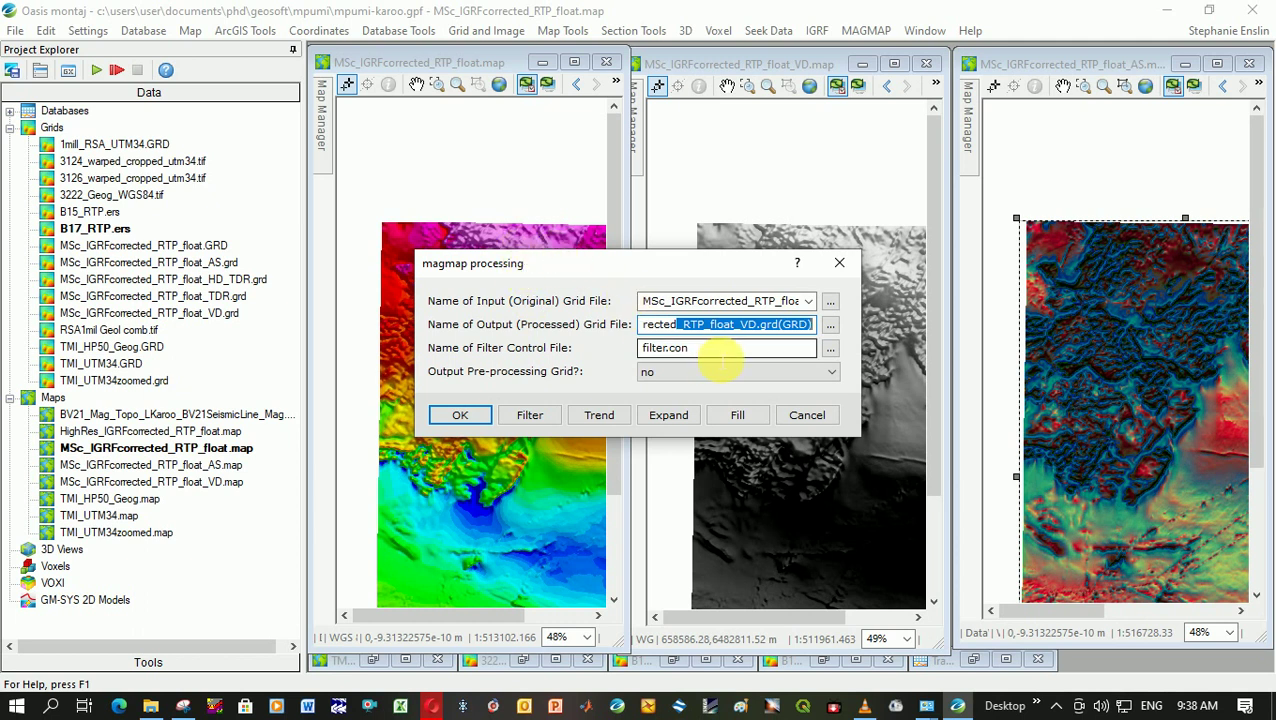
pyautogui.doubleClick(680, 348)
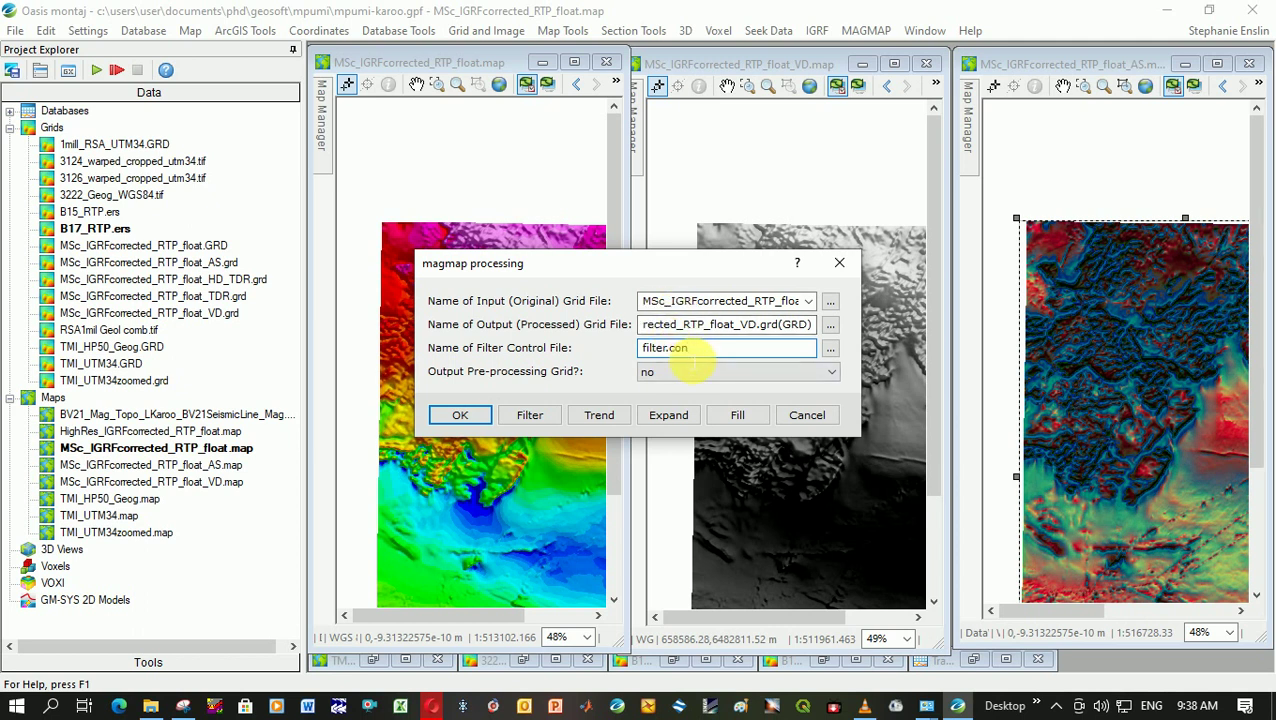
# Step: Open Notepad through Windows search
pyautogui.click(52, 706)
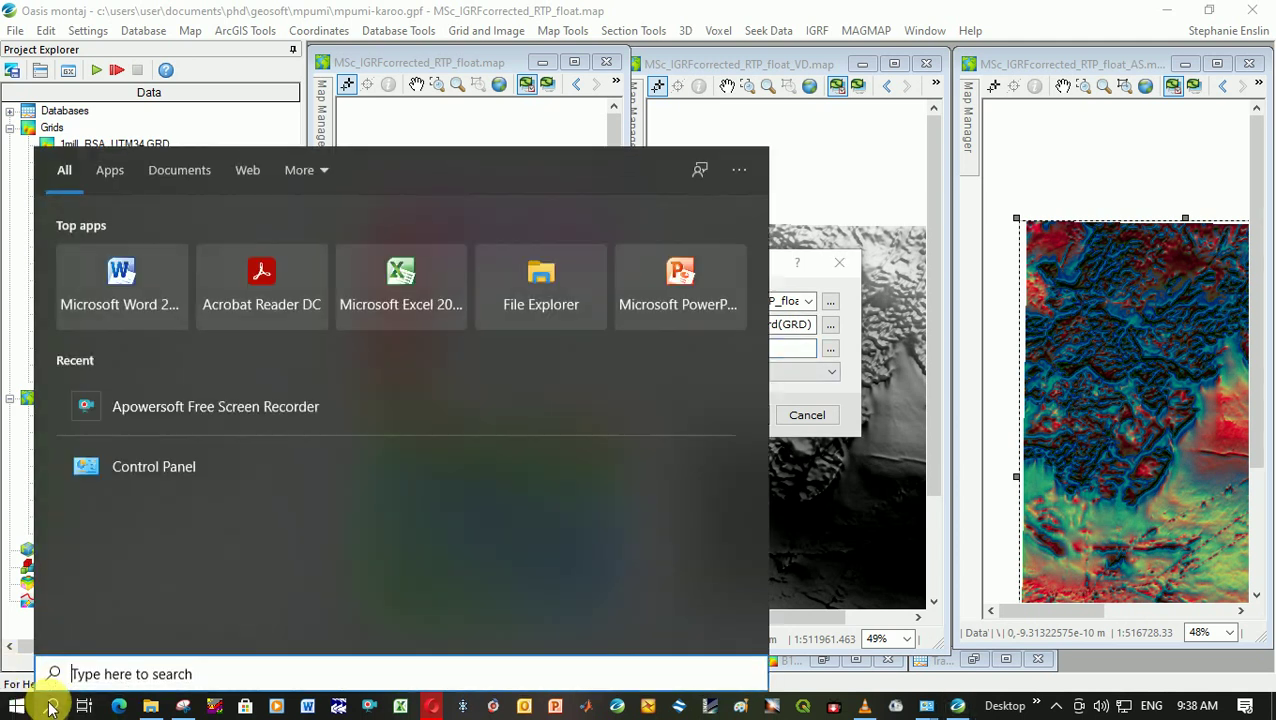
pyautogui.write('text')
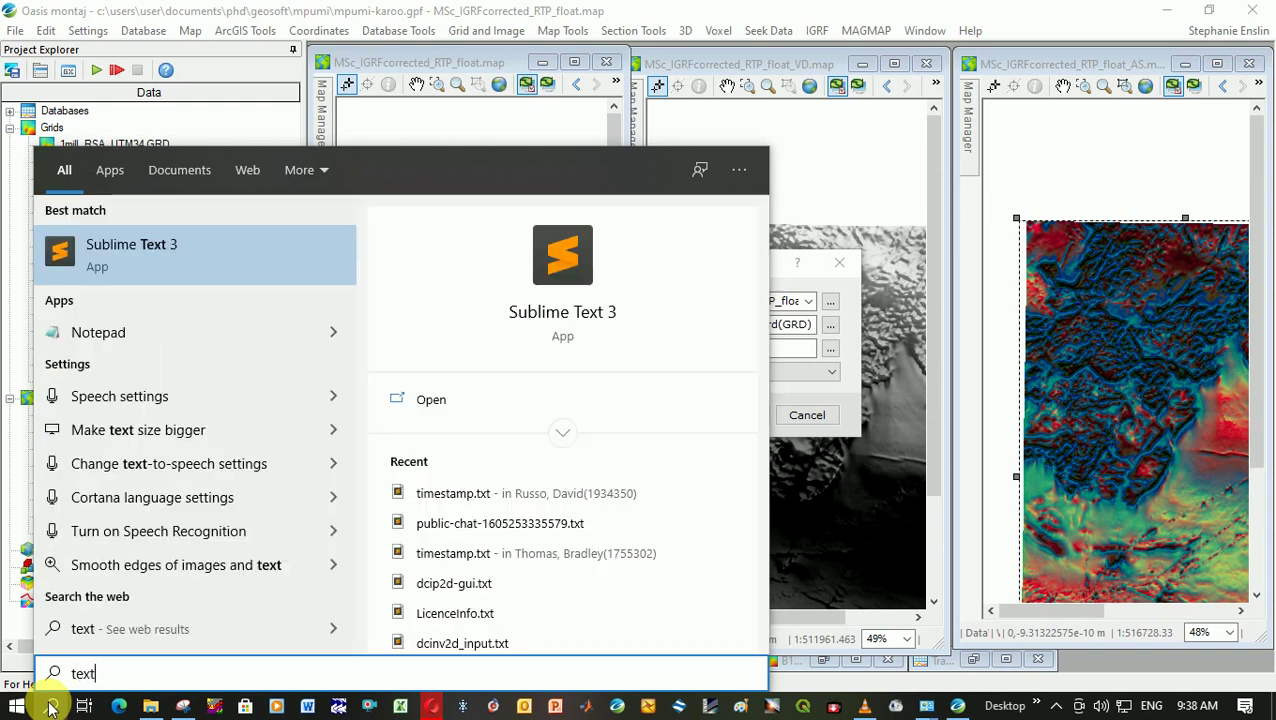
pyautogui.click(118, 345)
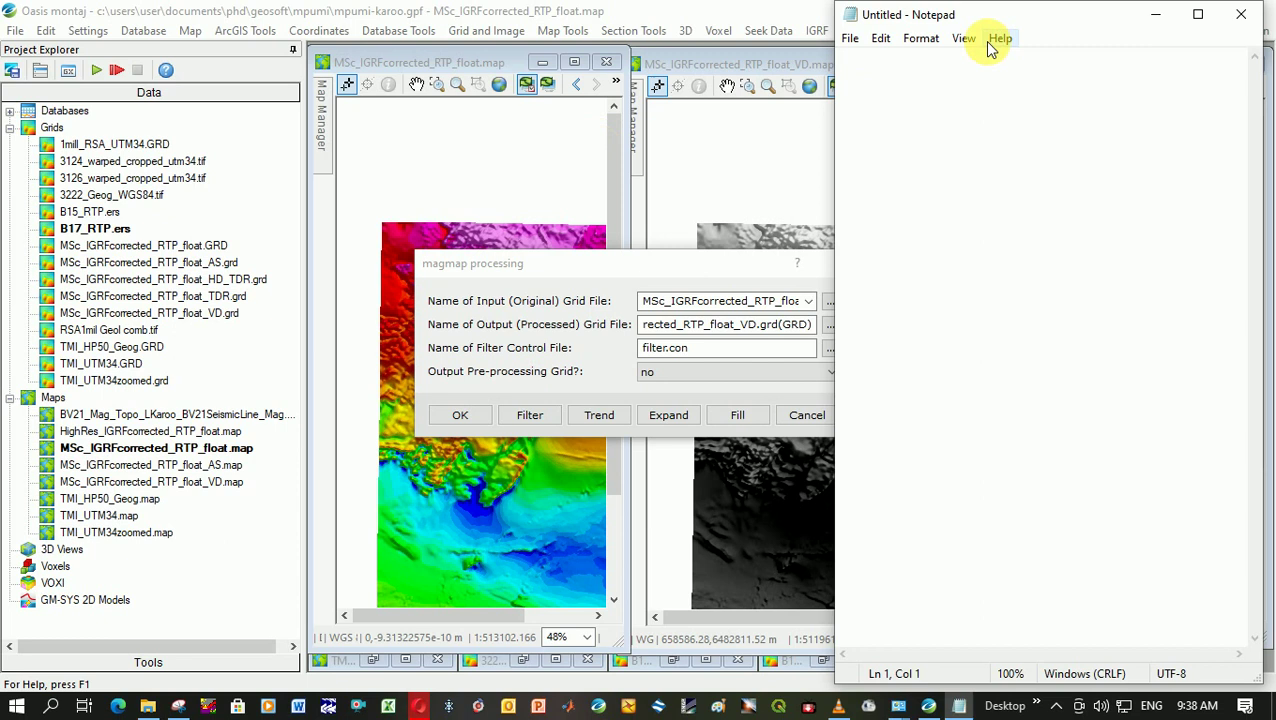
# Step: Save the blank document to the Desktop as confile.txt
pyautogui.click(850, 38)
pyautogui.click(900, 143)
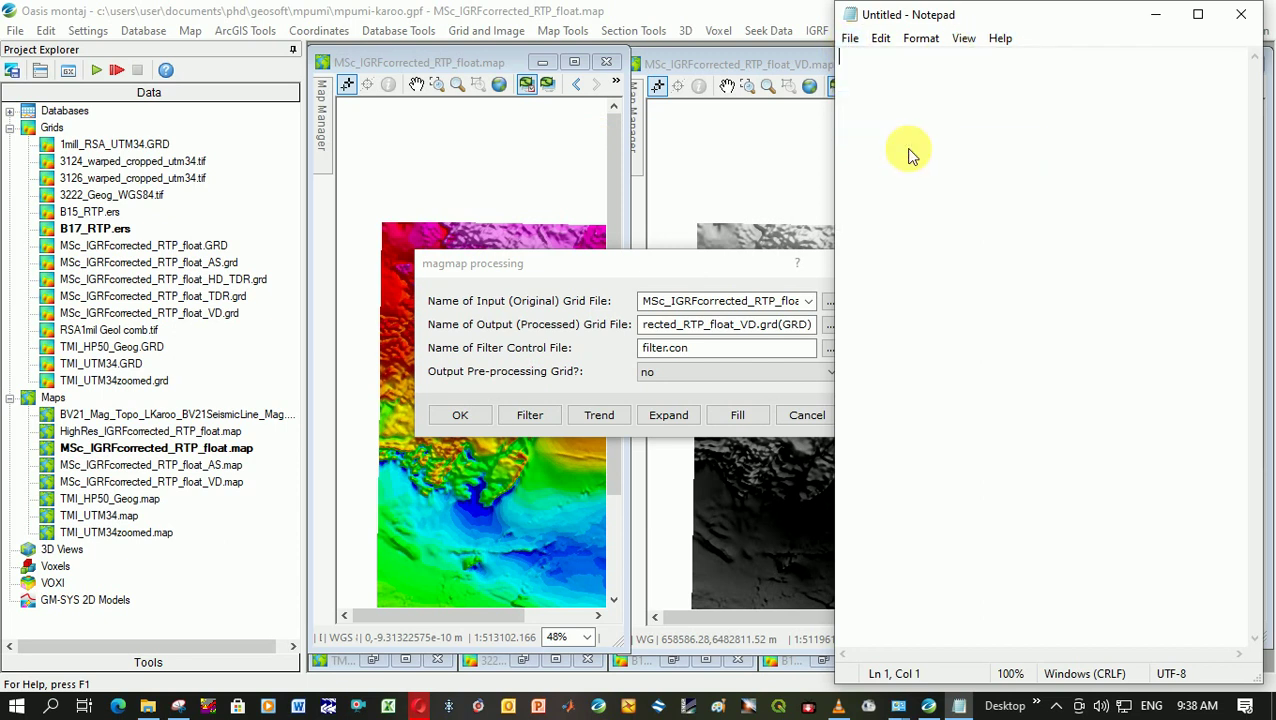
pyautogui.click(524, 219)
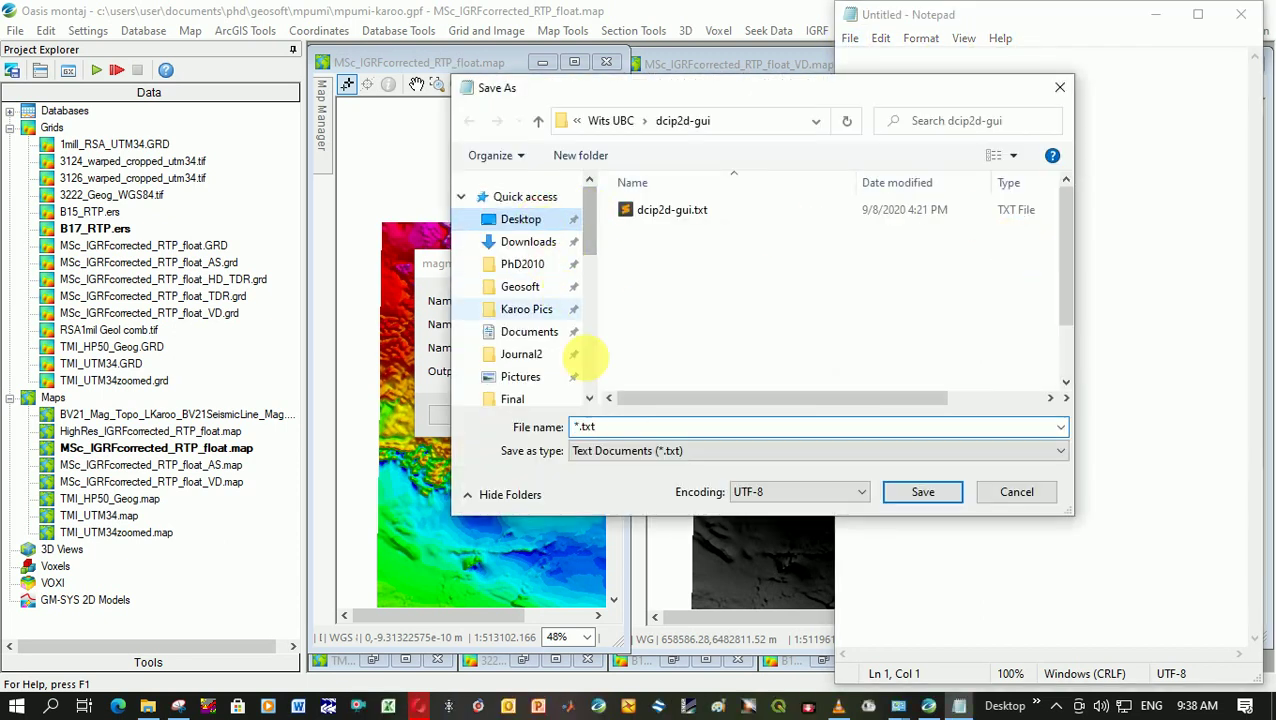
pyautogui.doubleClick(584, 427)
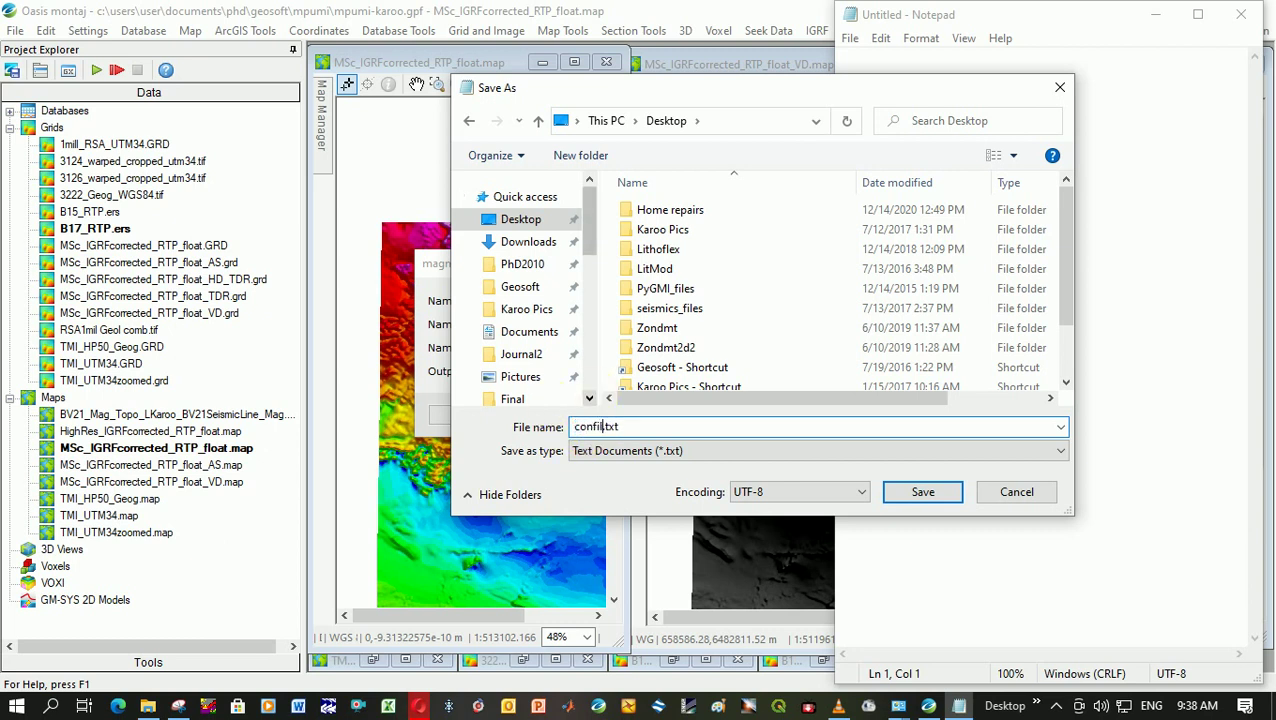
pyautogui.write('confile')
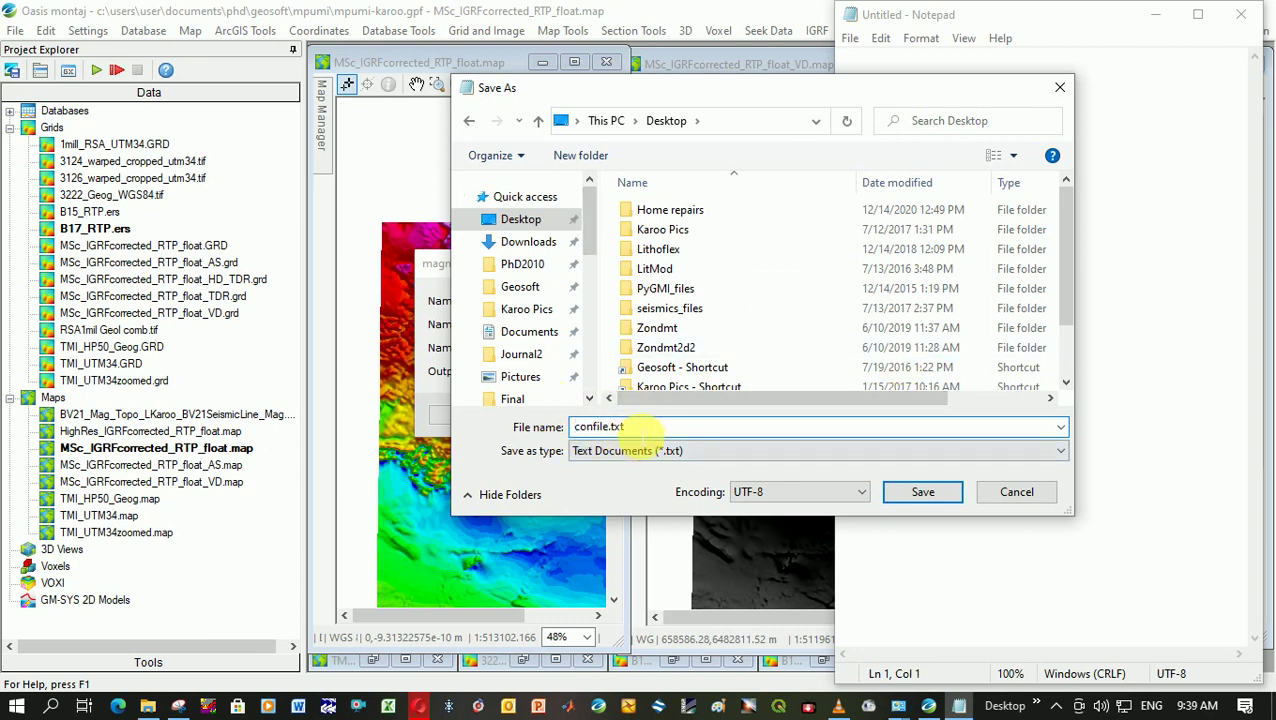
pyautogui.click(924, 491)
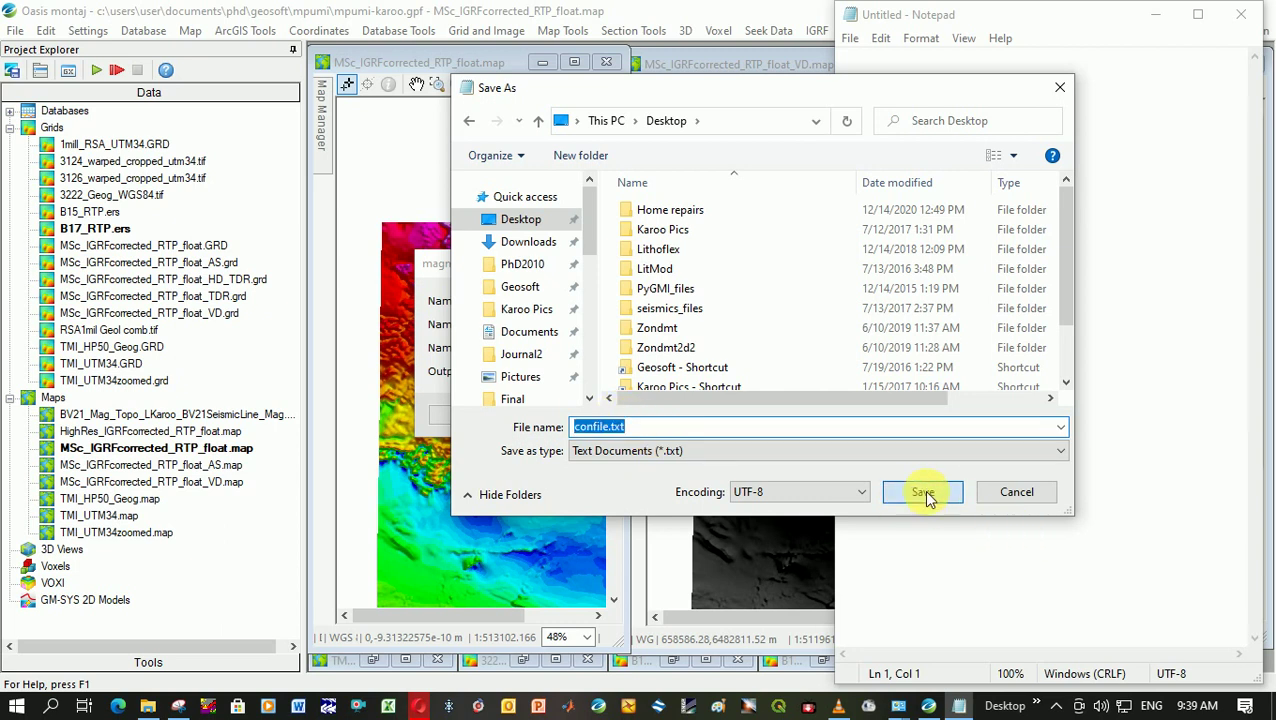
# Step: Rename confile.txt on the Desktop to confile.con, confirming the extension change
pyautogui.click(148, 706)
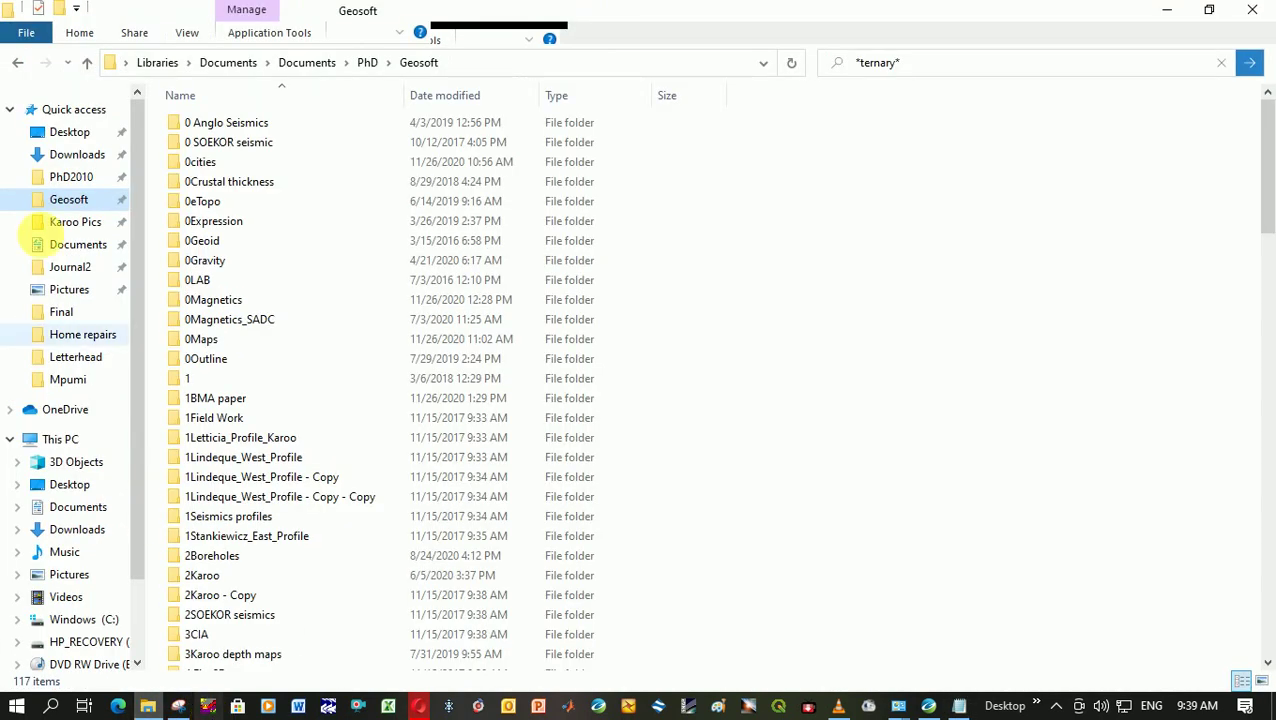
pyautogui.click(80, 134)
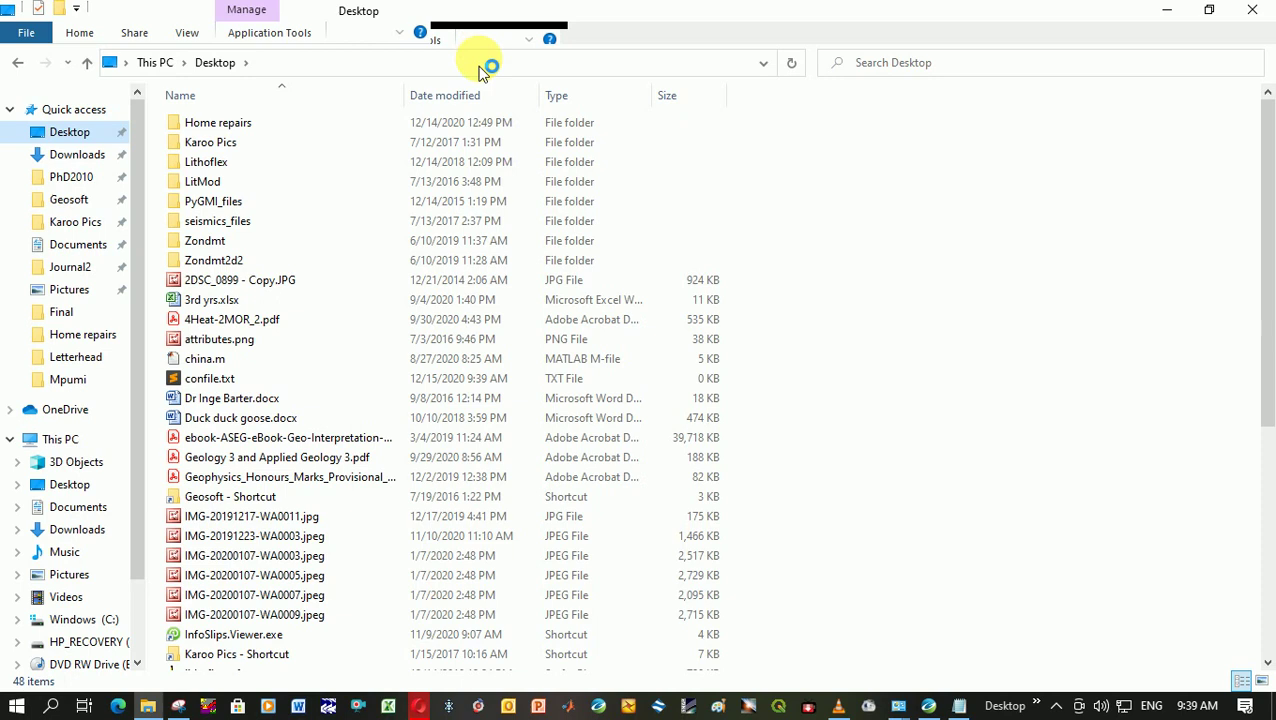
pyautogui.click(466, 100)
pyautogui.click(236, 128)
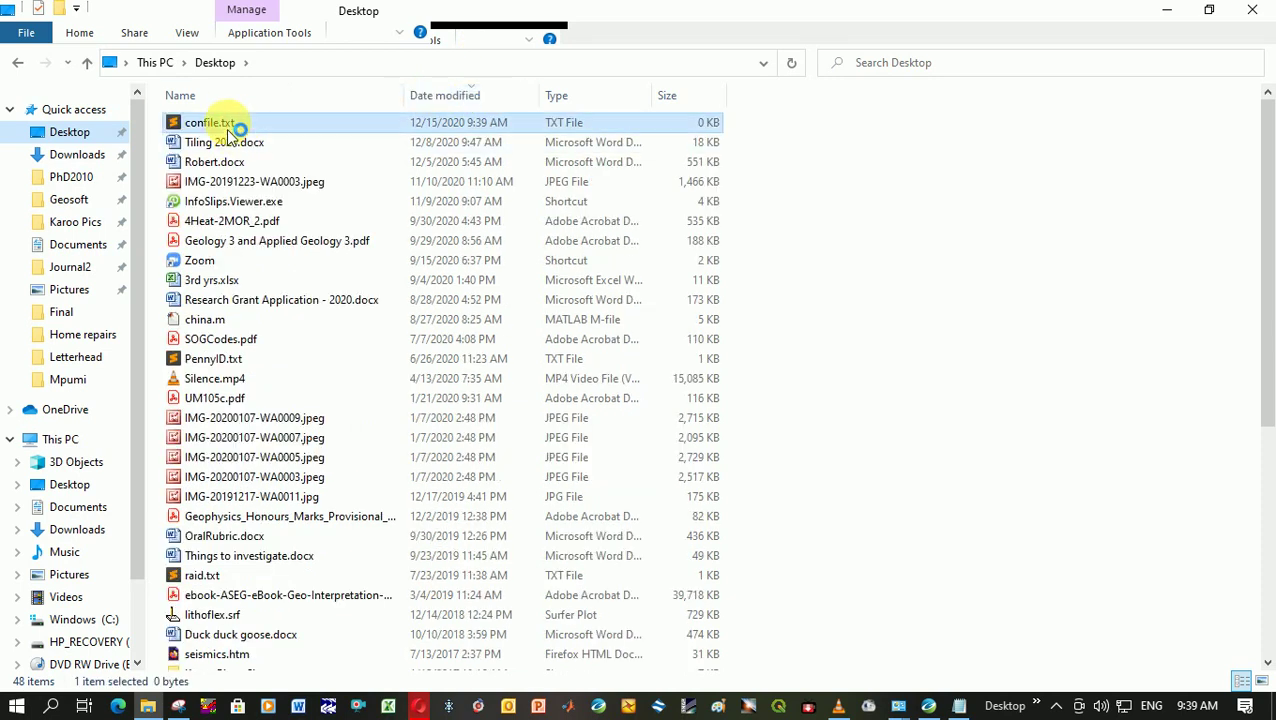
pyautogui.click(236, 125)
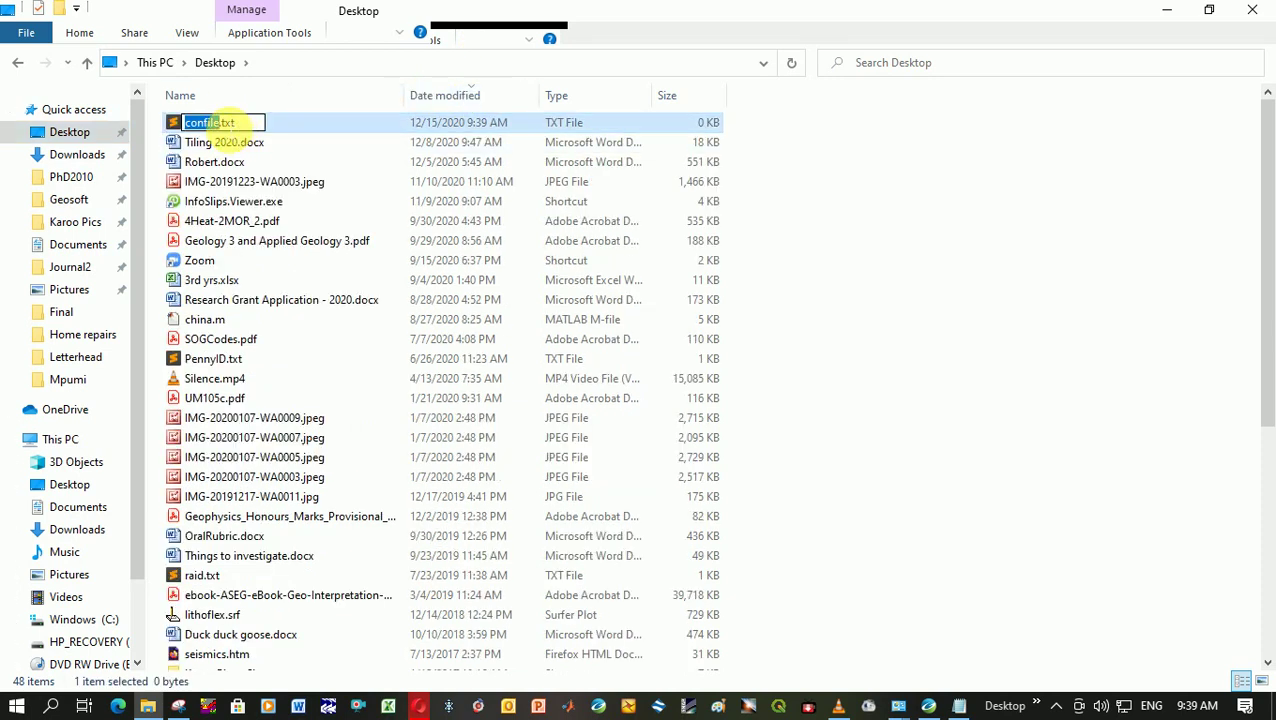
pyautogui.doubleClick(229, 122)
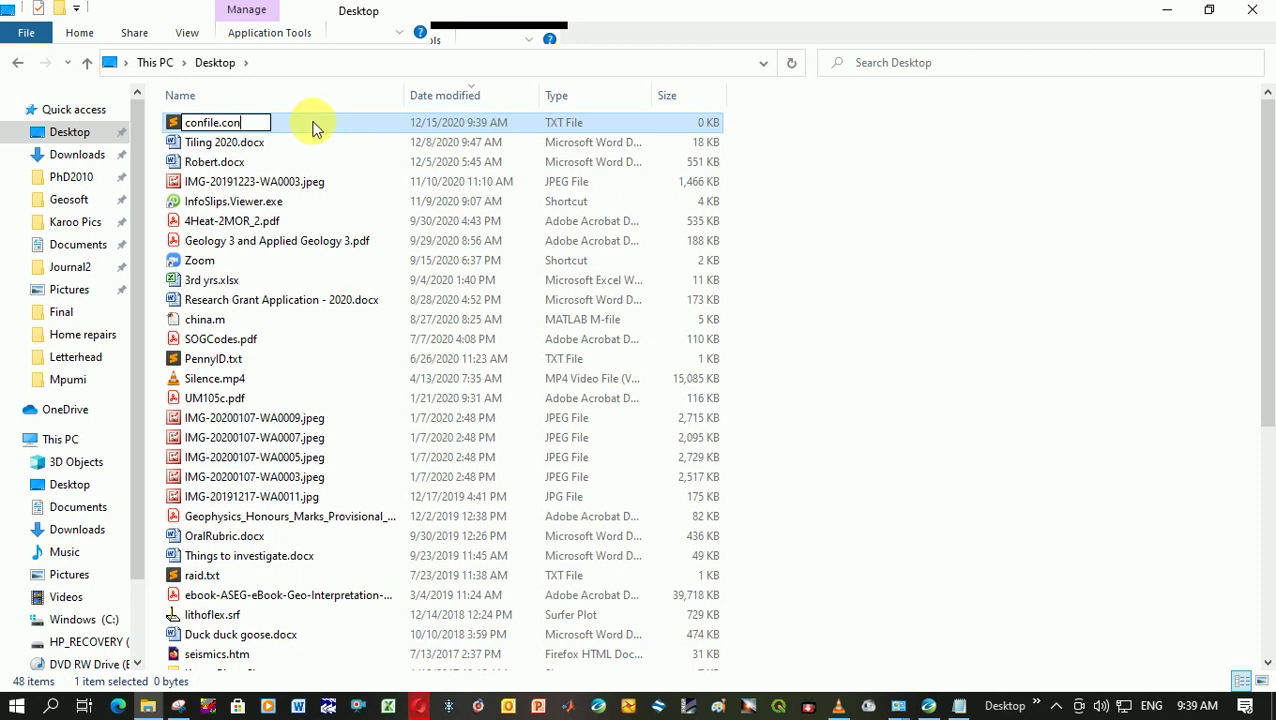
pyautogui.press('Return')
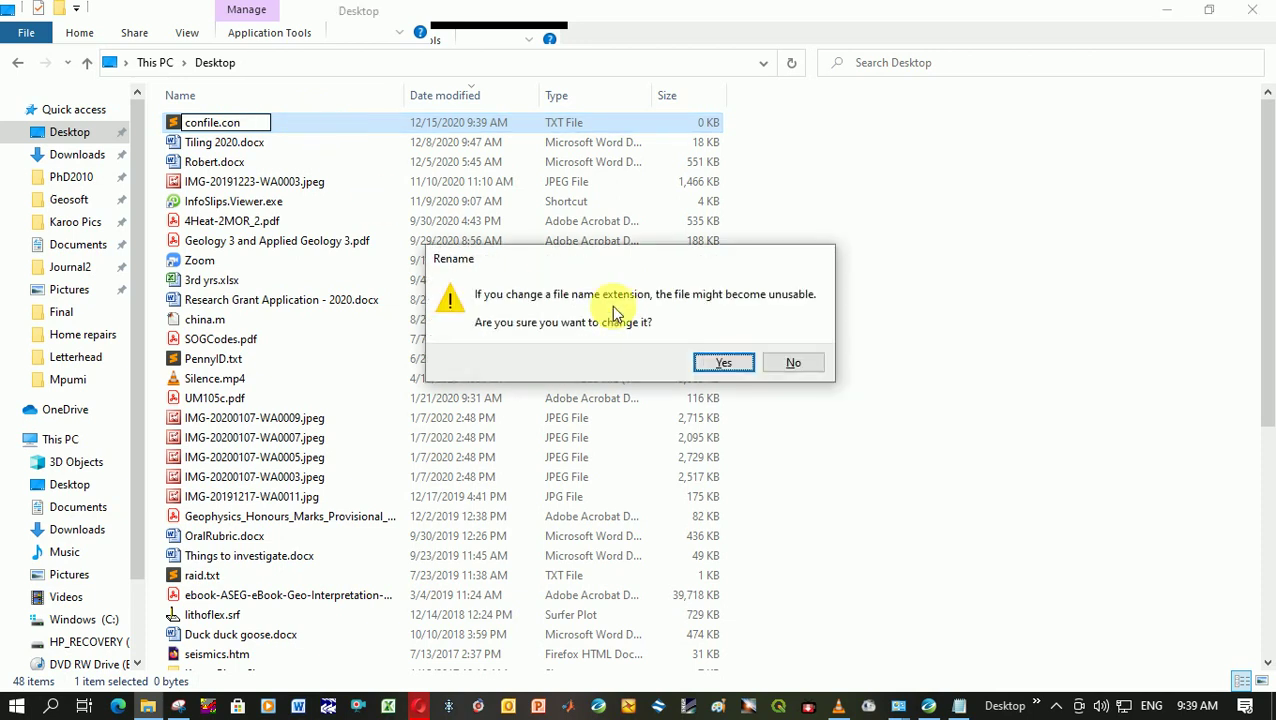
pyautogui.click(722, 364)
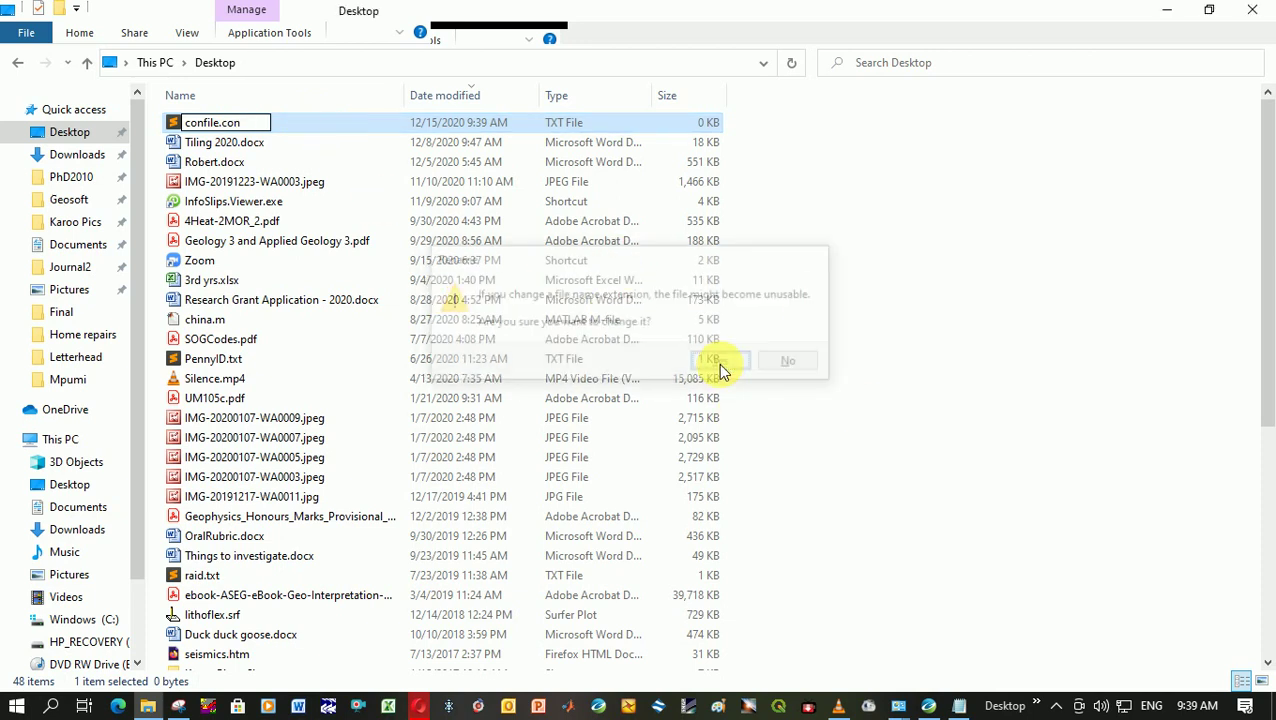
# Step: Cancel the magmap processing dialog and zoom the VD and RTP maps to full extent
pyautogui.click(1166, 10)
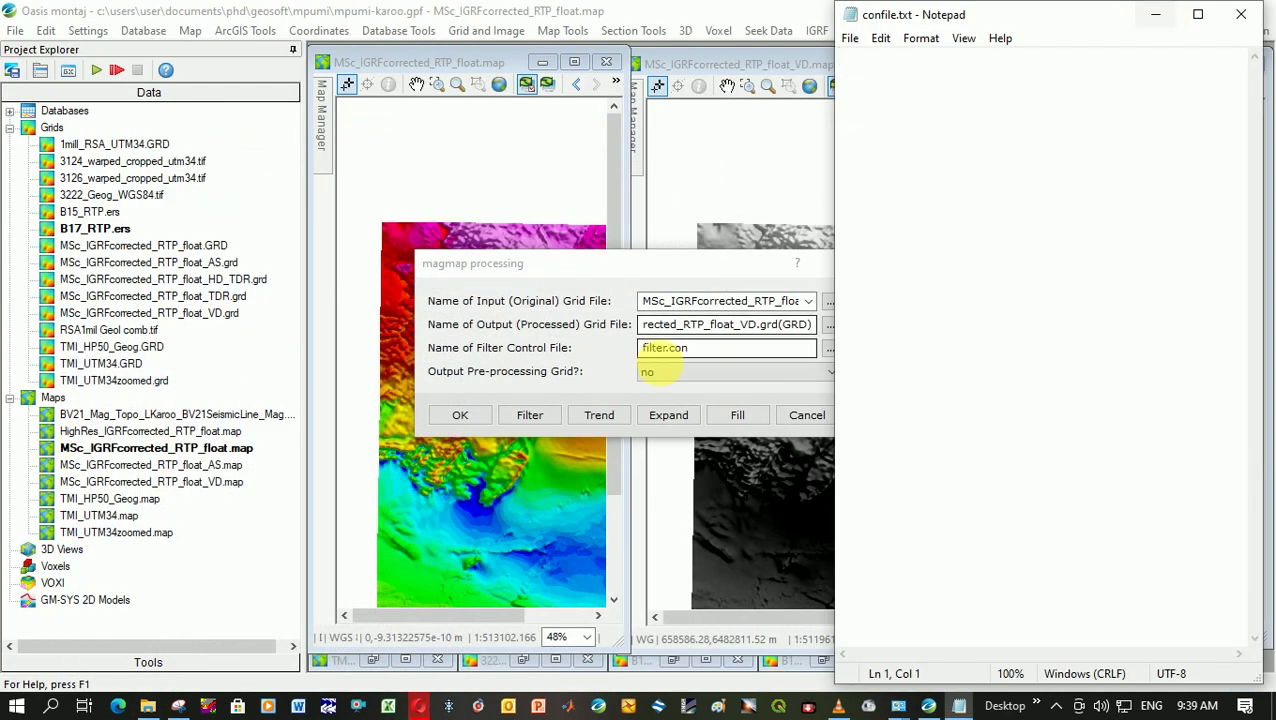
pyautogui.click(1156, 14)
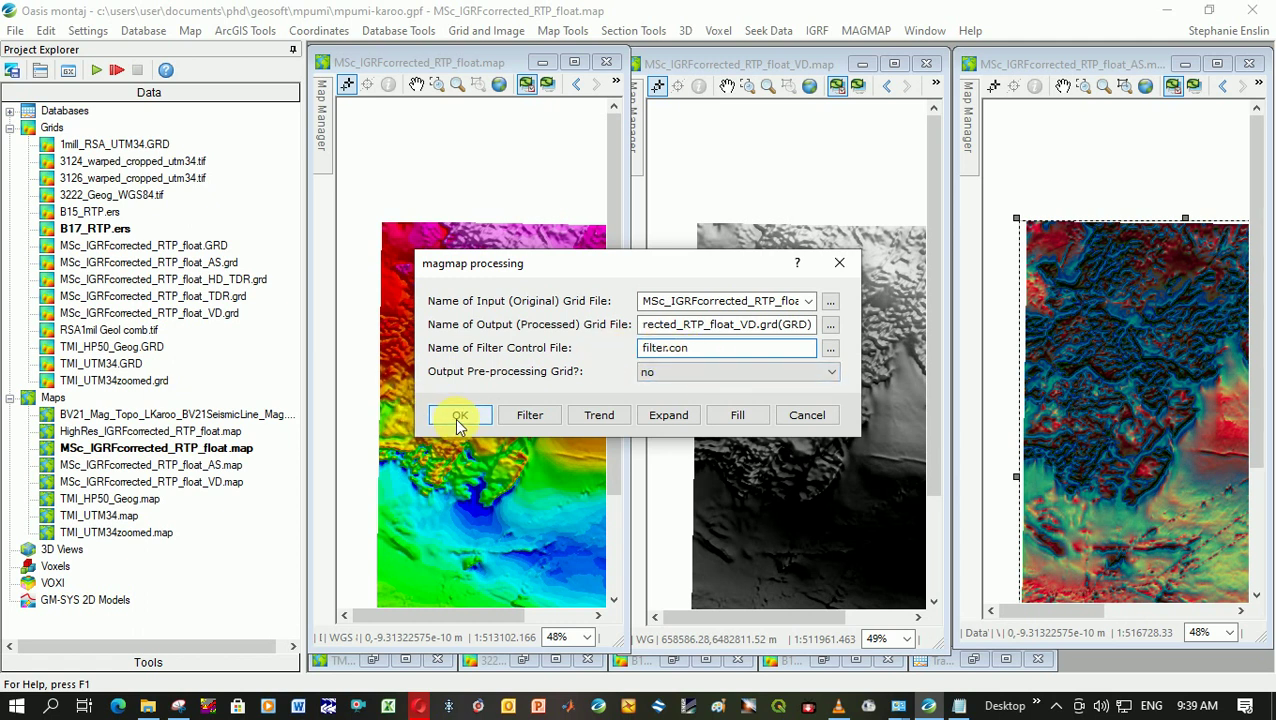
pyautogui.click(809, 416)
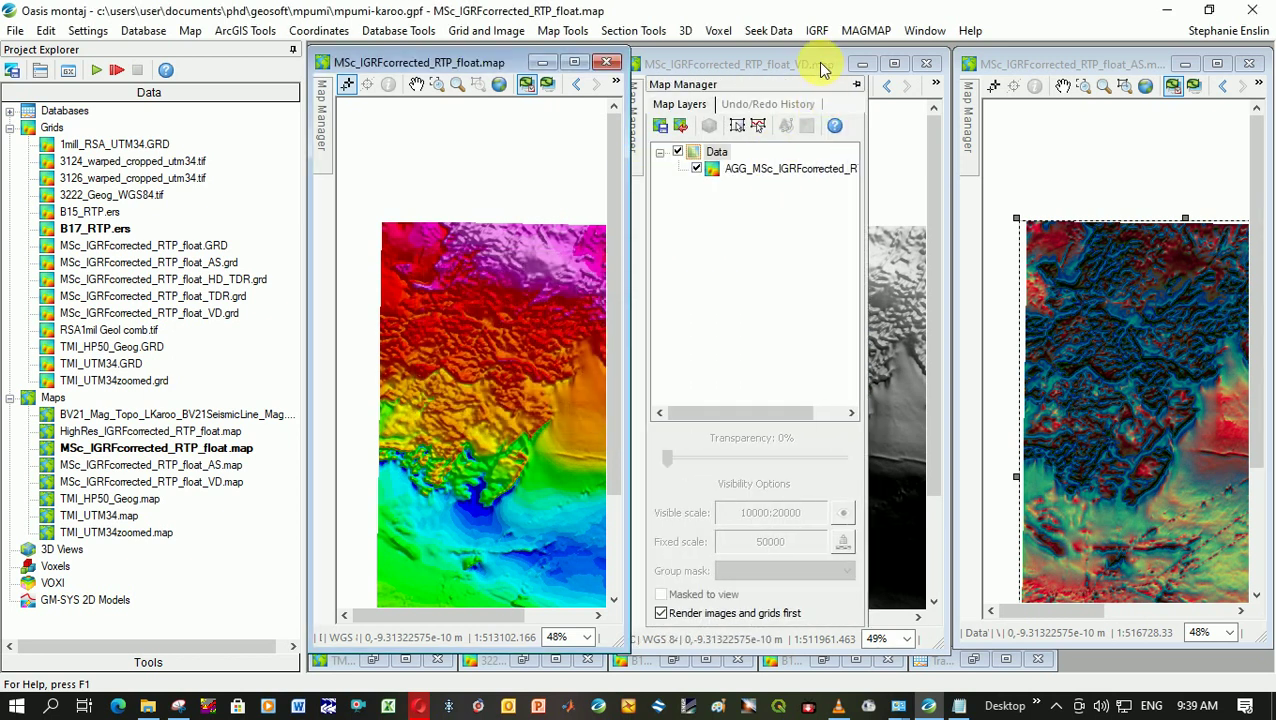
pyautogui.click(808, 87)
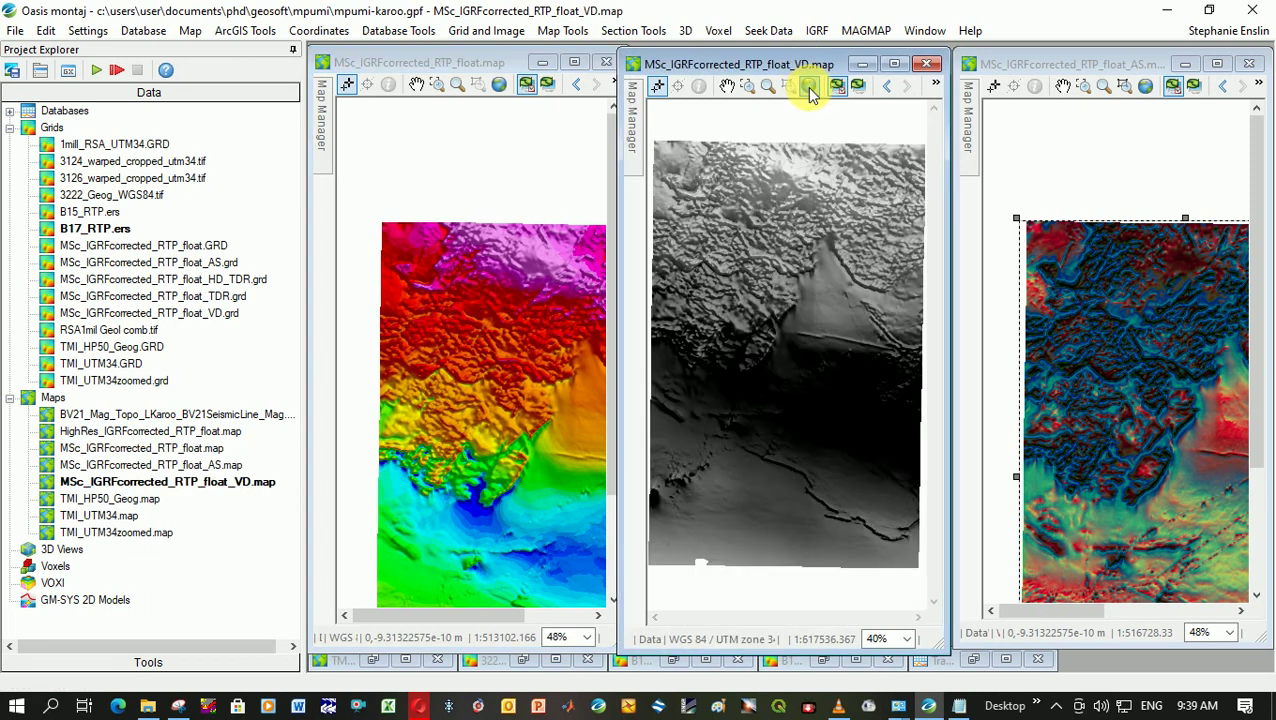
pyautogui.click(499, 84)
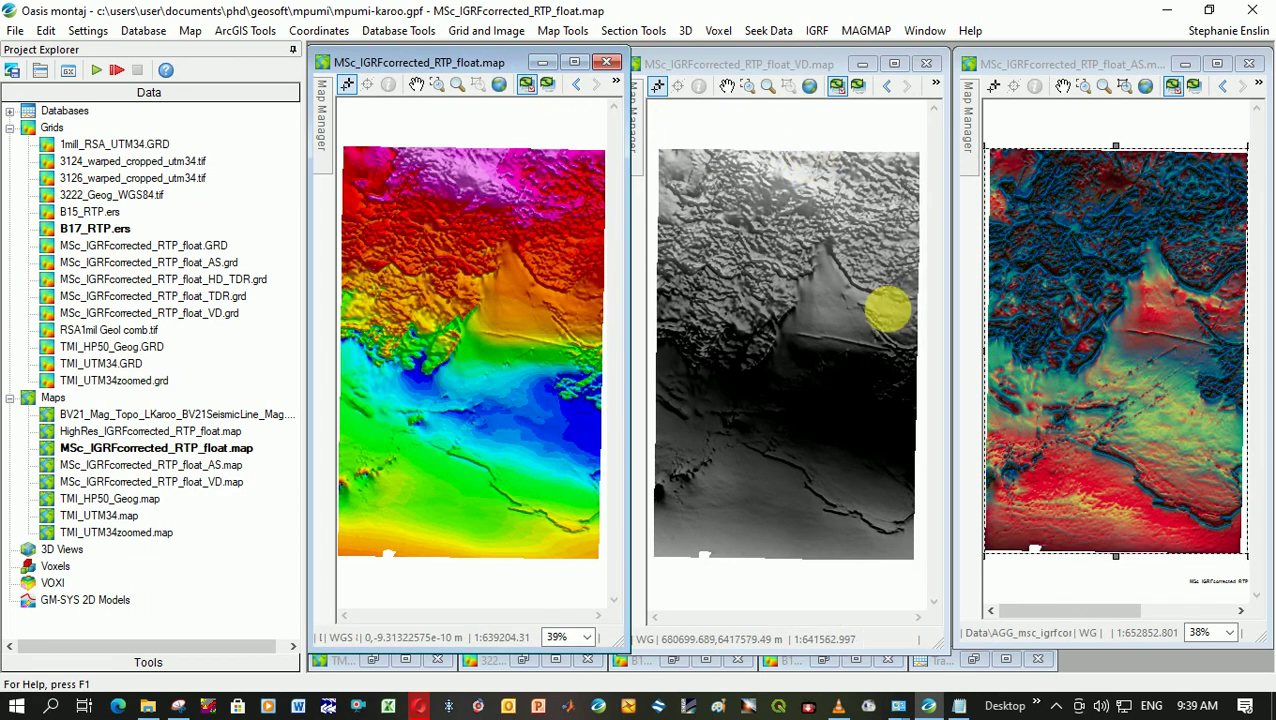
# Step: Inspect the Analytic Signal input and output grid names and FFT derivative method, then cancel
pyautogui.click(864, 31)
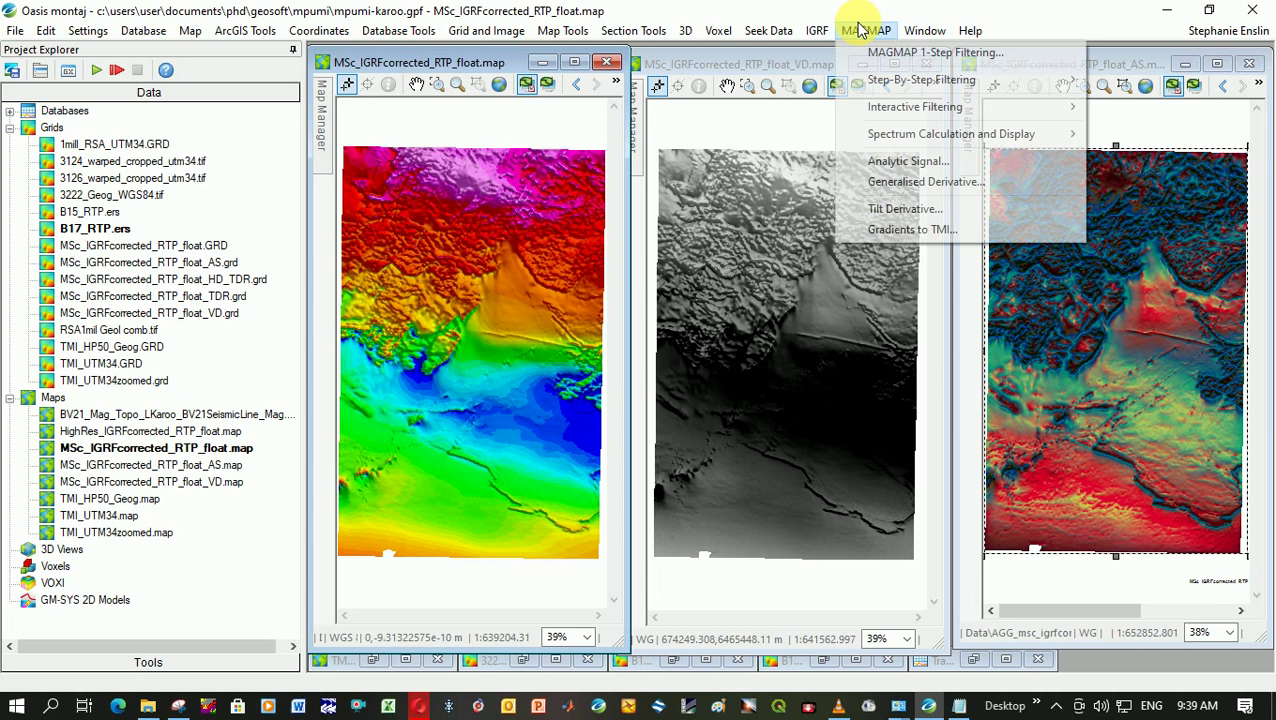
pyautogui.click(908, 163)
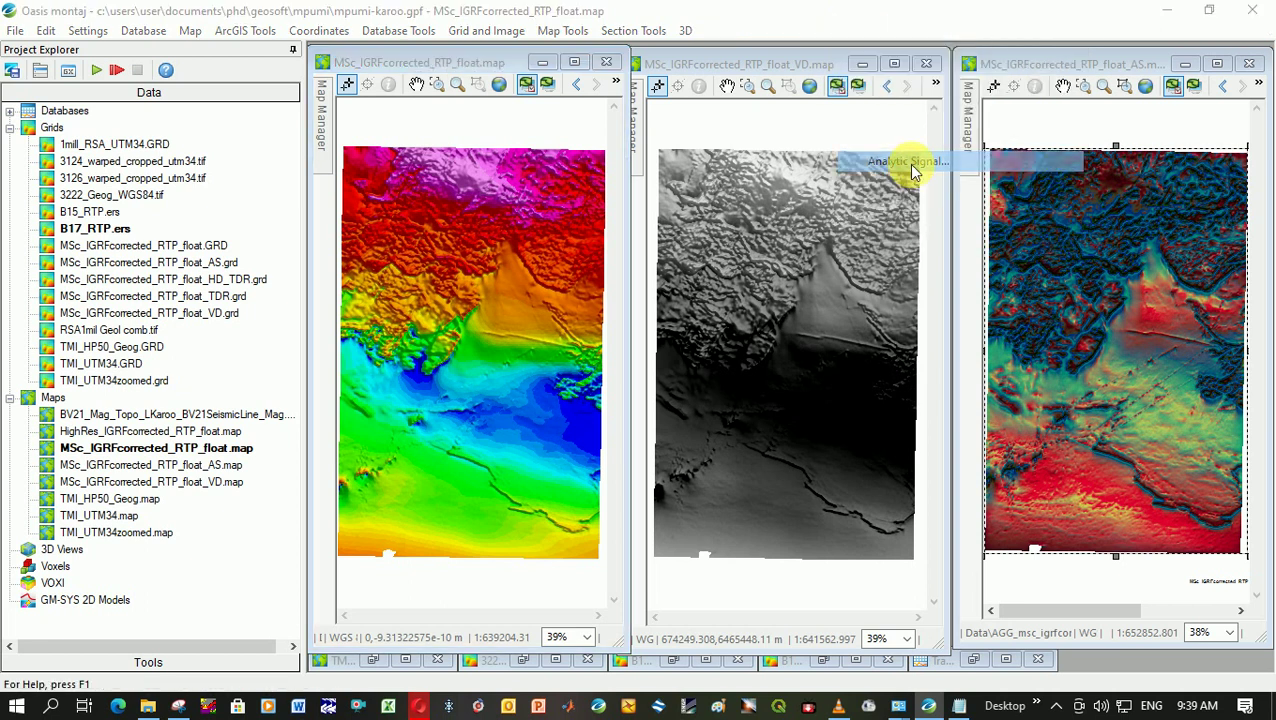
pyautogui.click(748, 301)
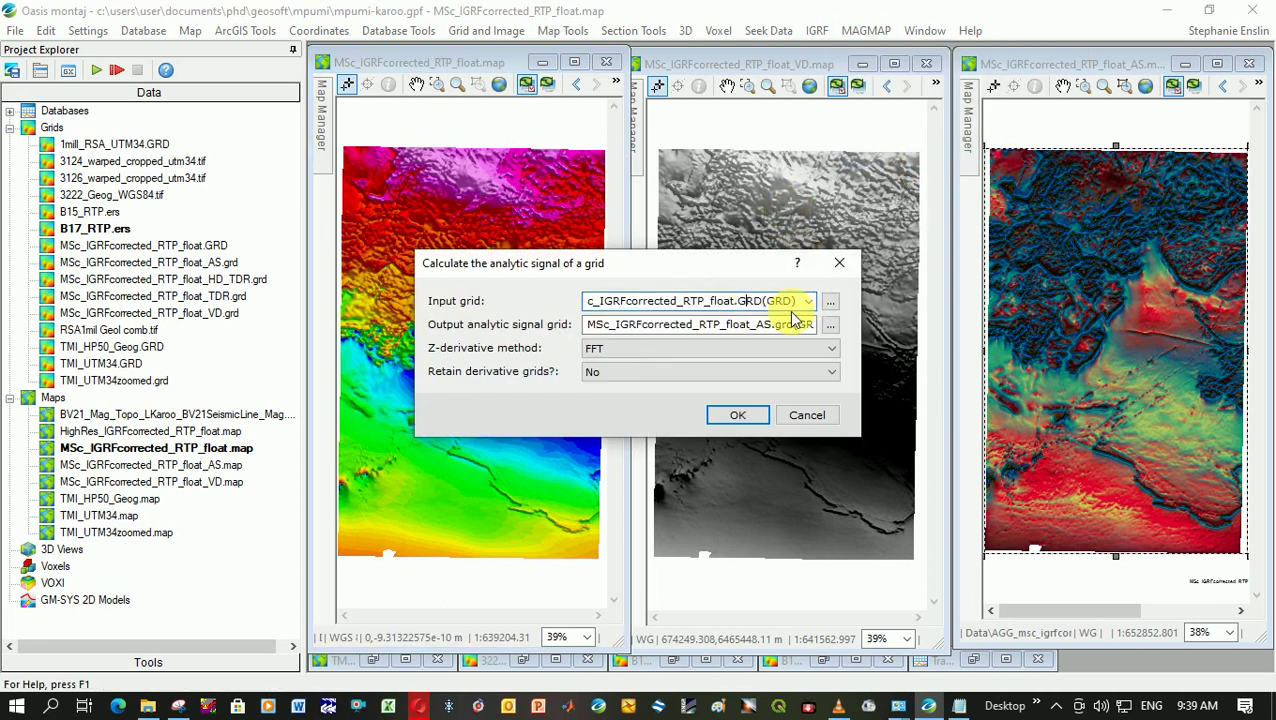
pyautogui.moveTo(683, 301); pyautogui.dragTo(712, 302)
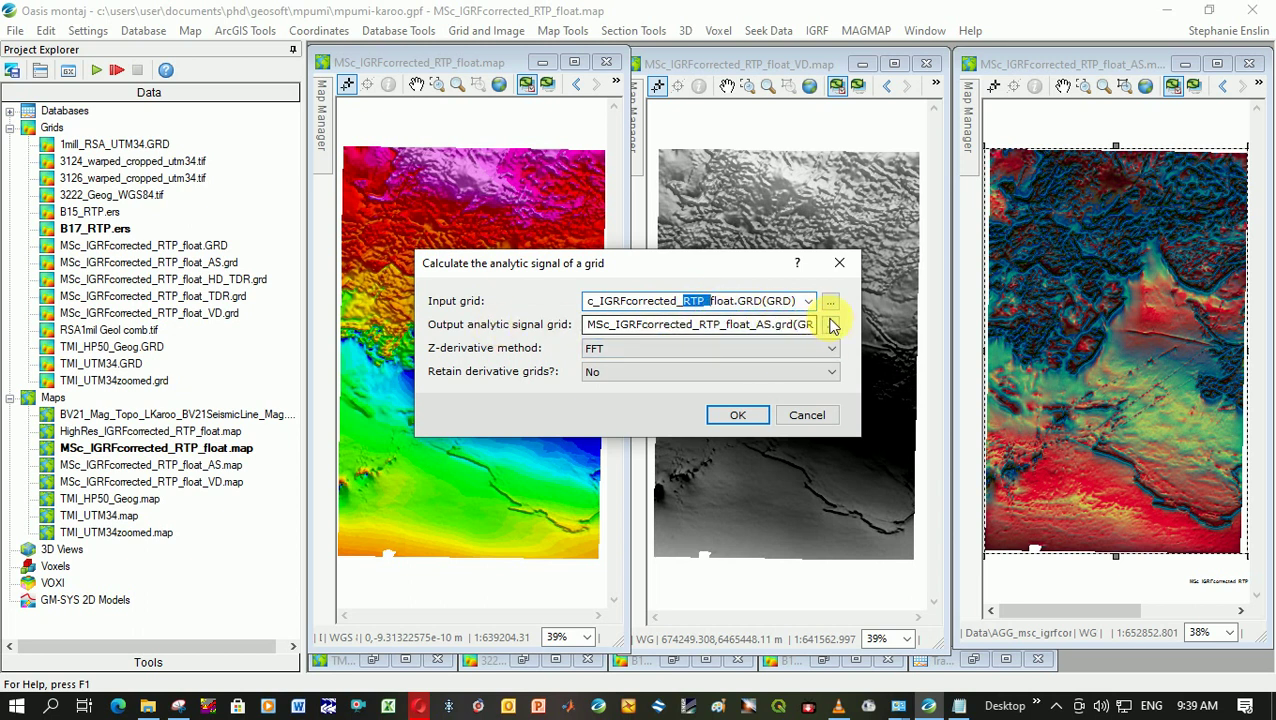
pyautogui.click(660, 326)
pyautogui.moveTo(658, 328); pyautogui.dragTo(766, 328)
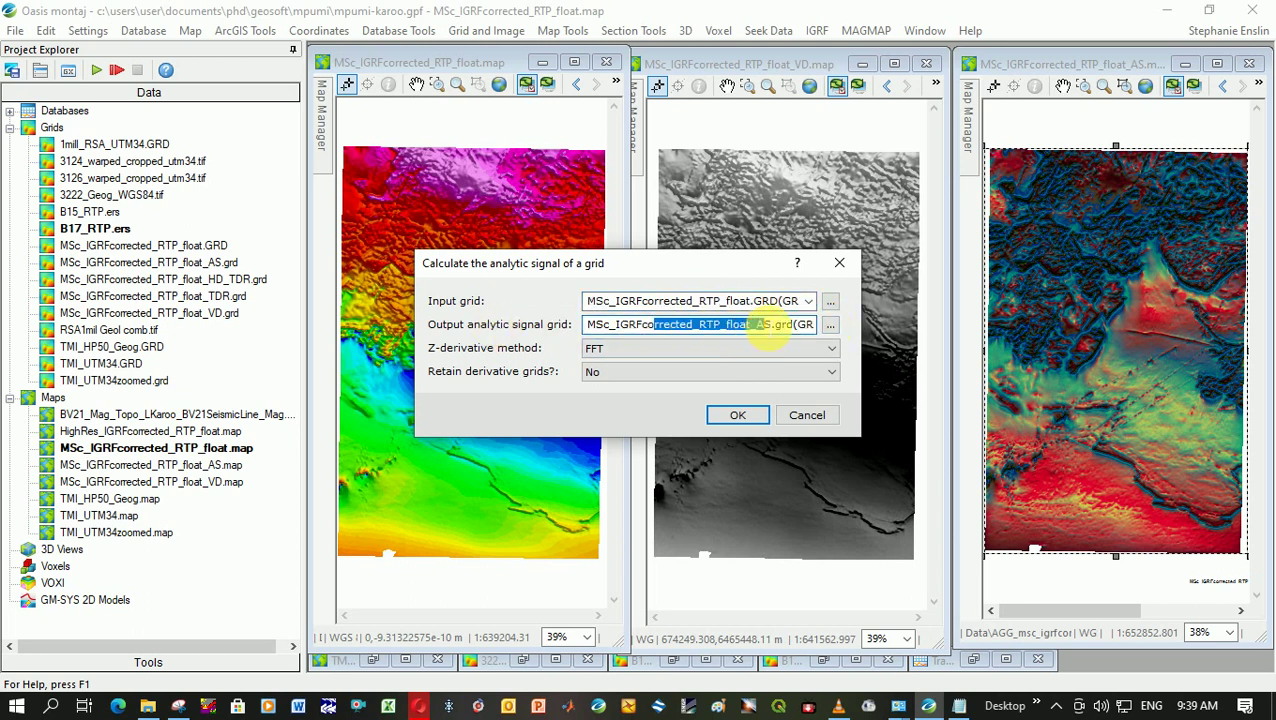
pyautogui.click(758, 326)
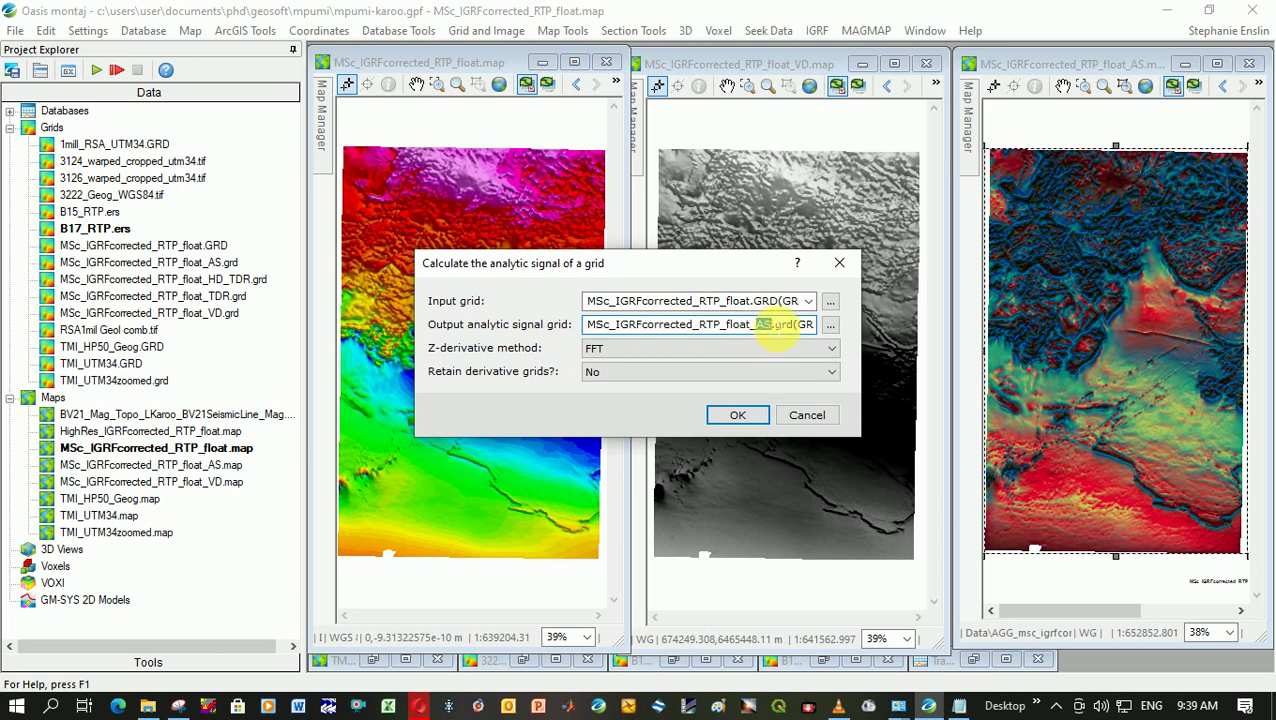
pyautogui.click(617, 350)
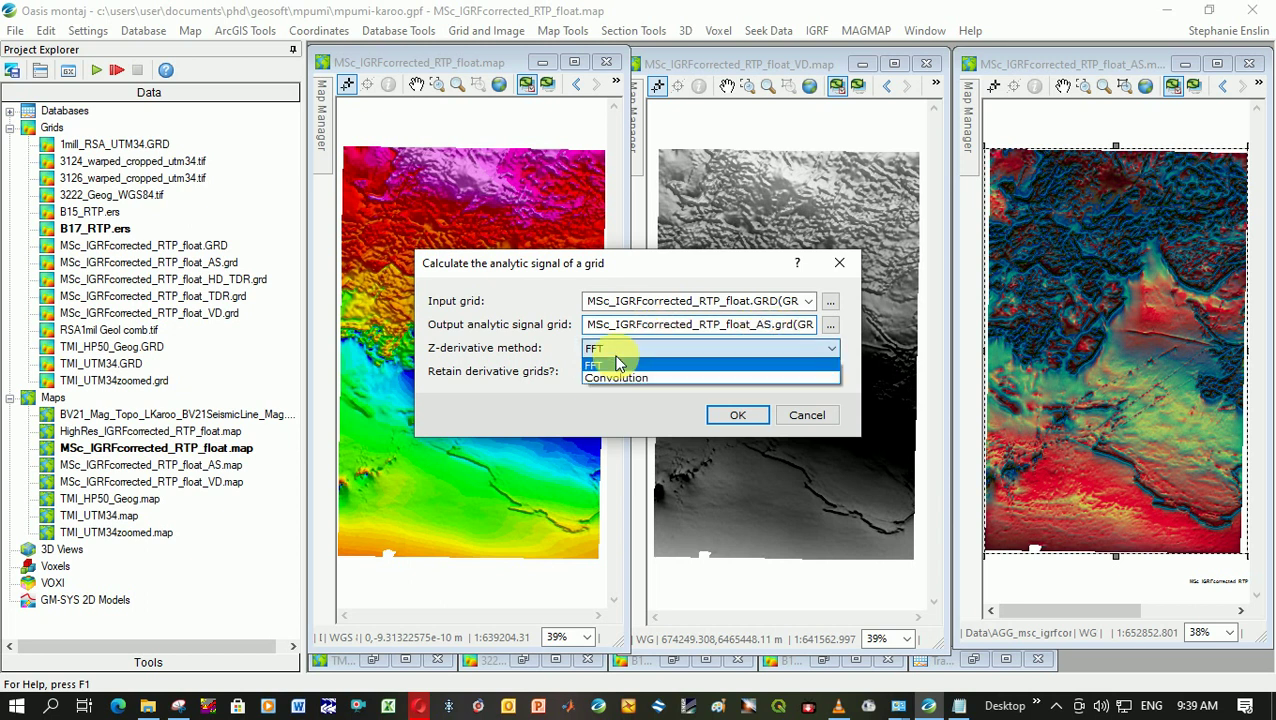
pyautogui.click(545, 368)
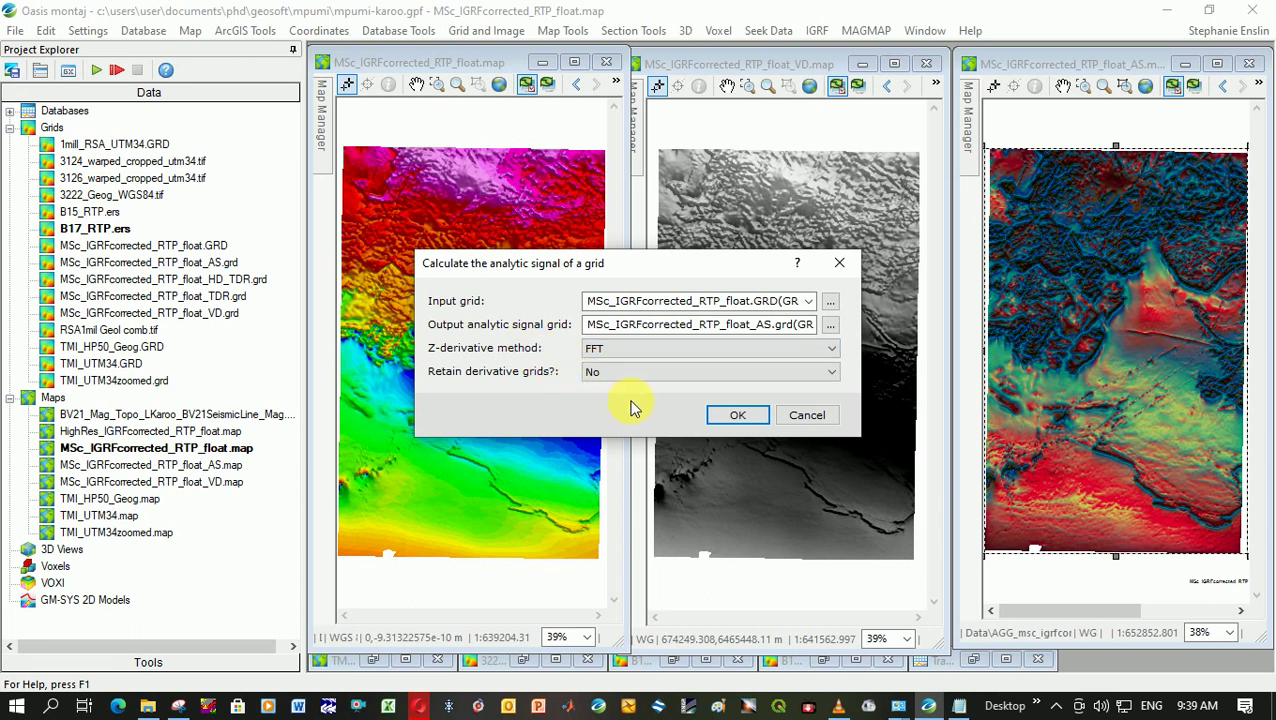
pyautogui.click(828, 417)
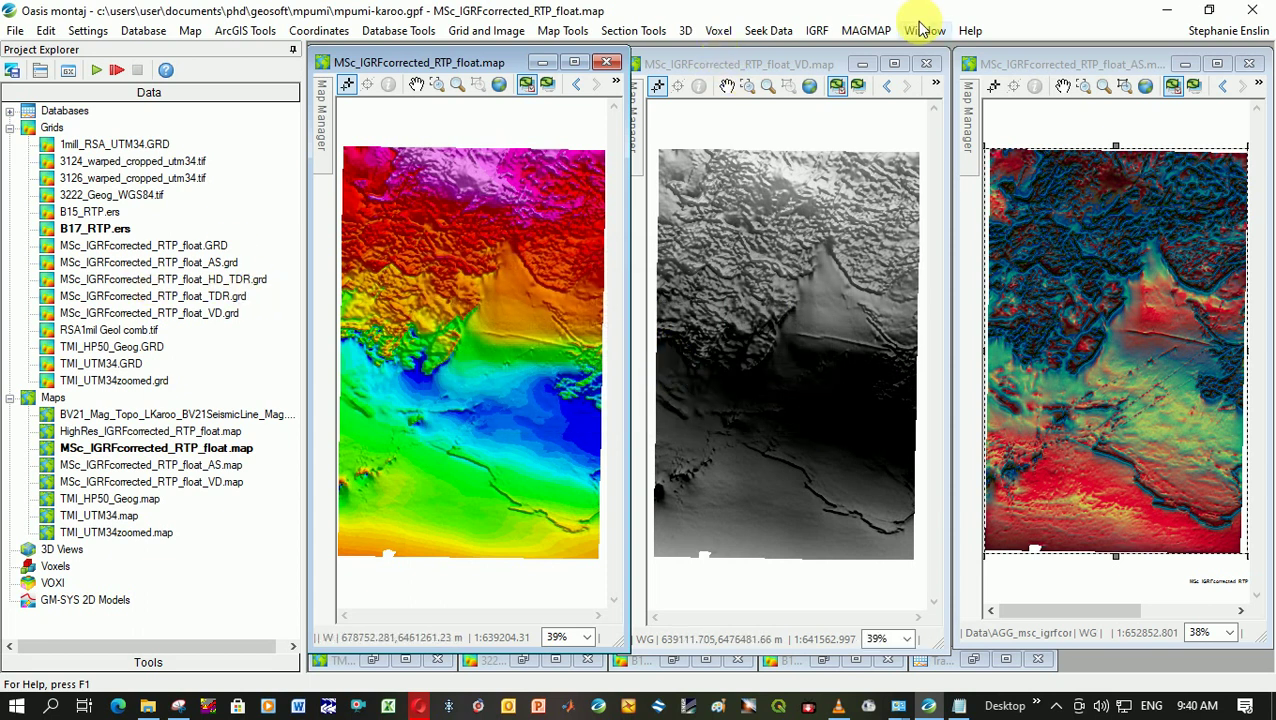
# Step: Rerun Analytic Signal with the default grids, overwriting the existing AS grid
pyautogui.click(866, 30)
pyautogui.click(864, 163)
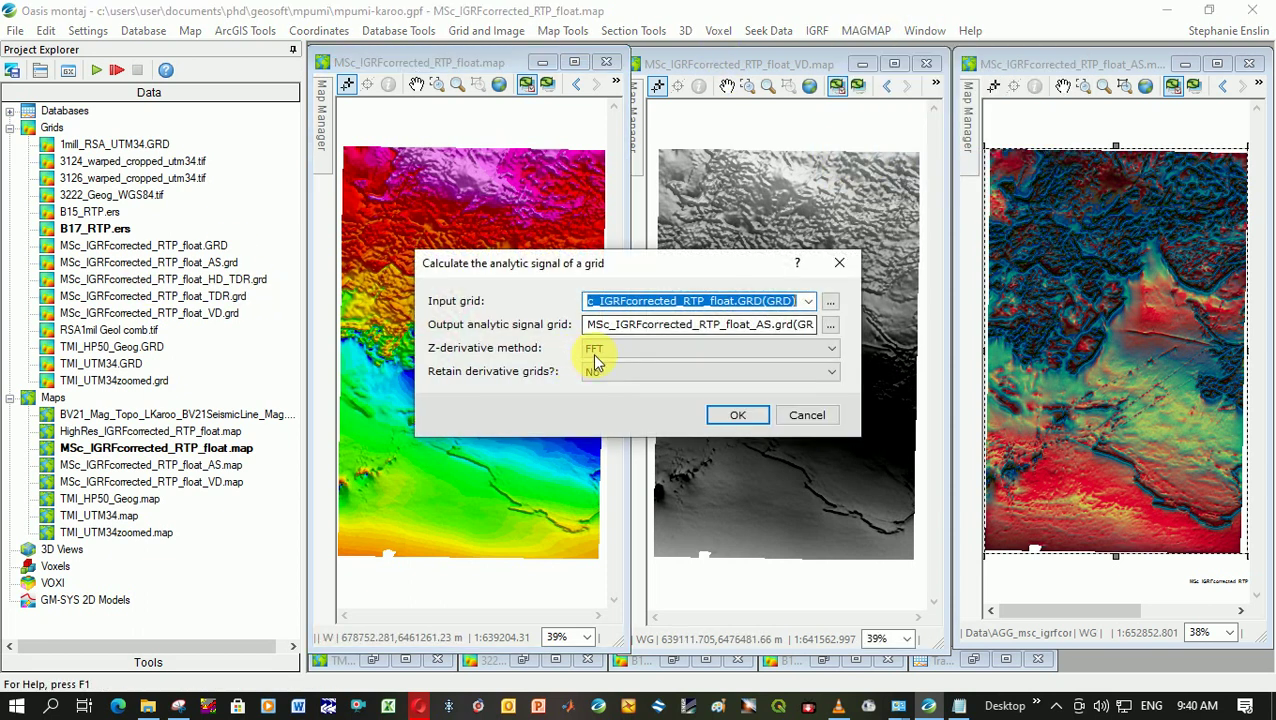
pyautogui.click(730, 418)
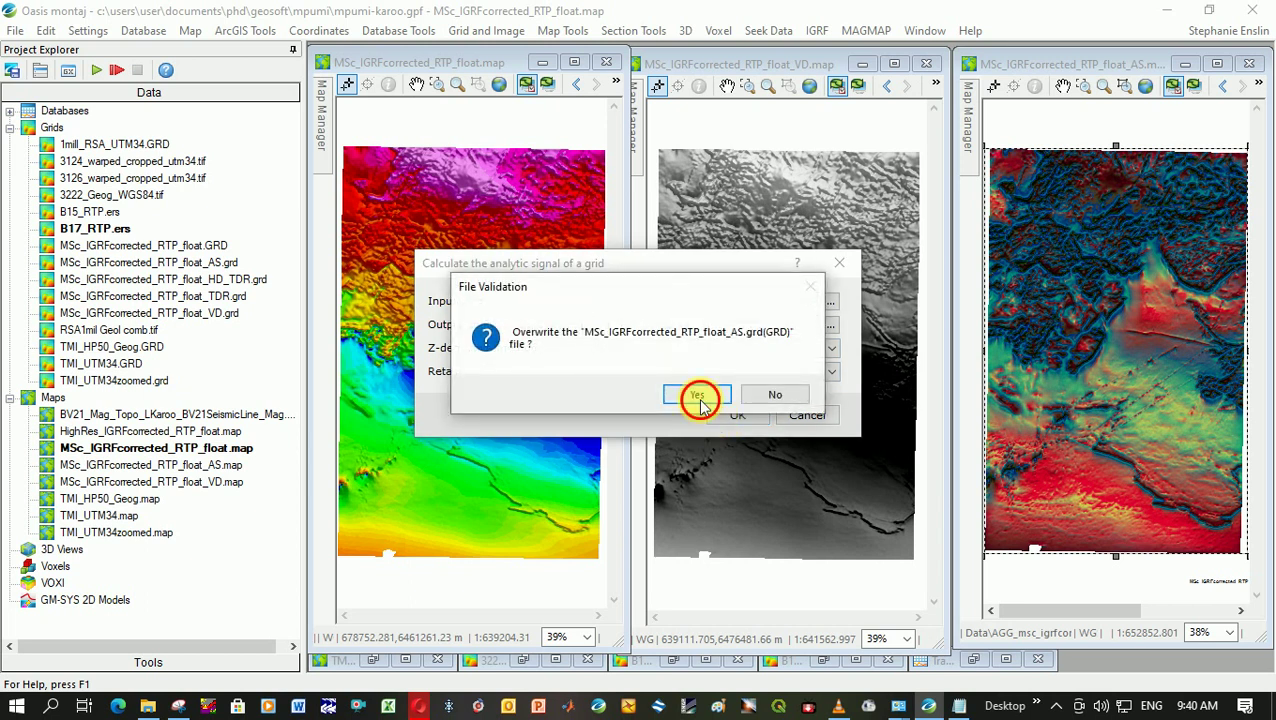
pyautogui.click(697, 395)
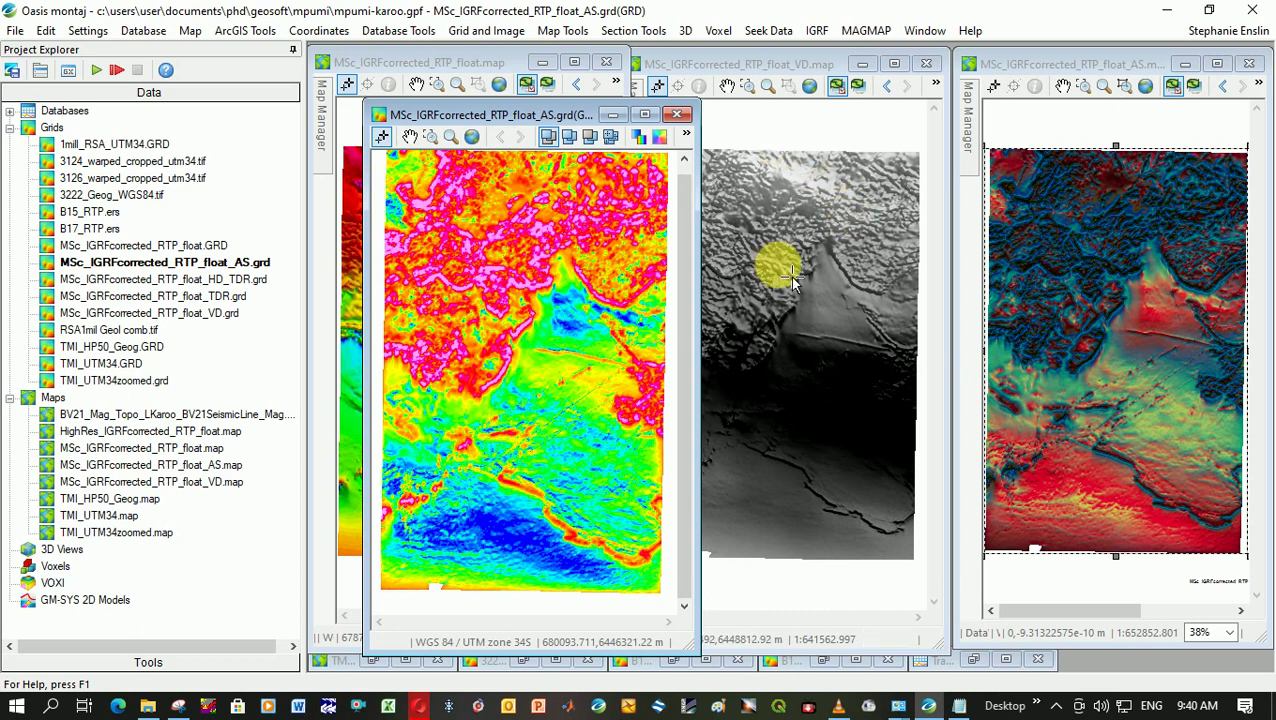
# Step: Run Tilt Derivative on the RTP_float grid, overwriting the existing _TDR and _HD_TDR grids
pyautogui.click(868, 31)
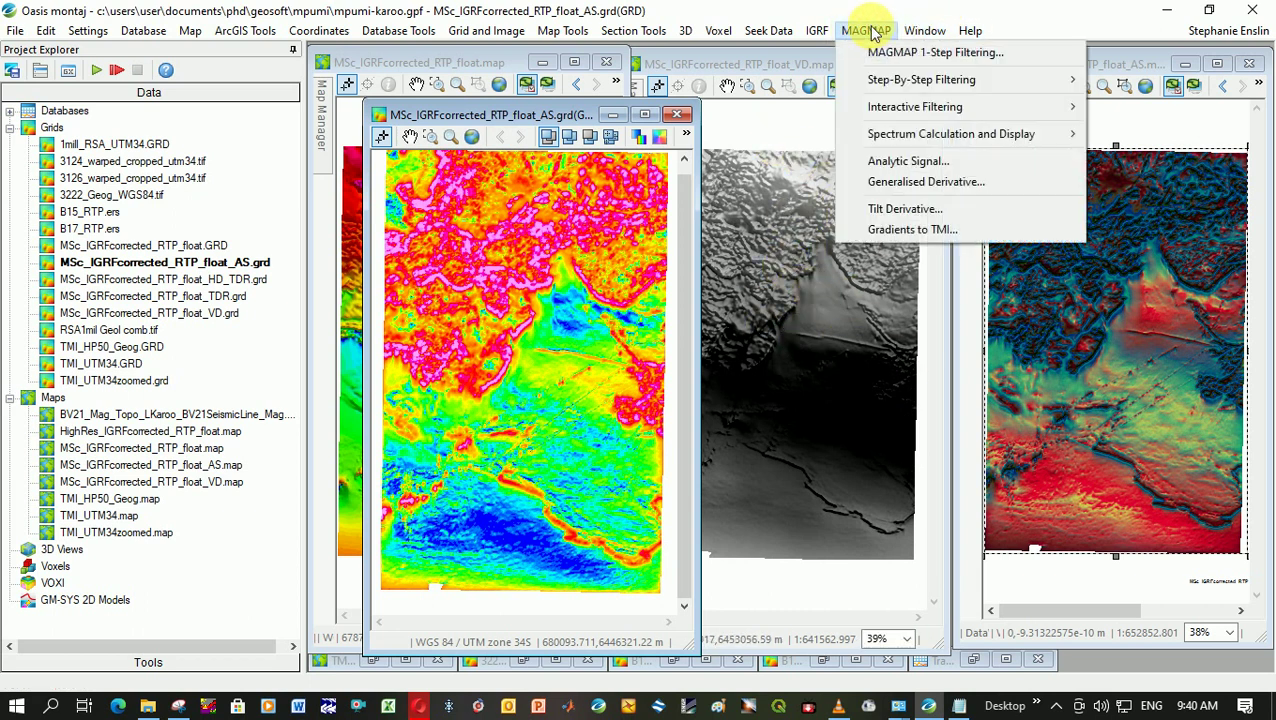
pyautogui.click(905, 210)
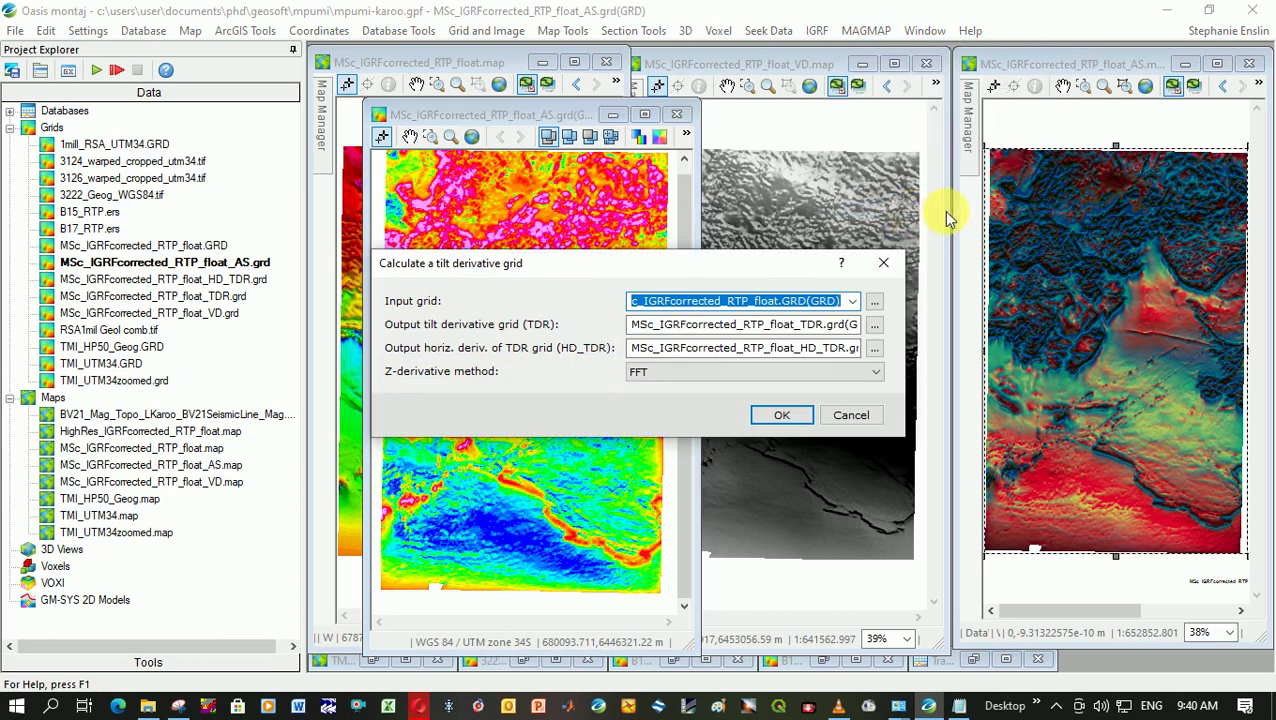
pyautogui.click(740, 300)
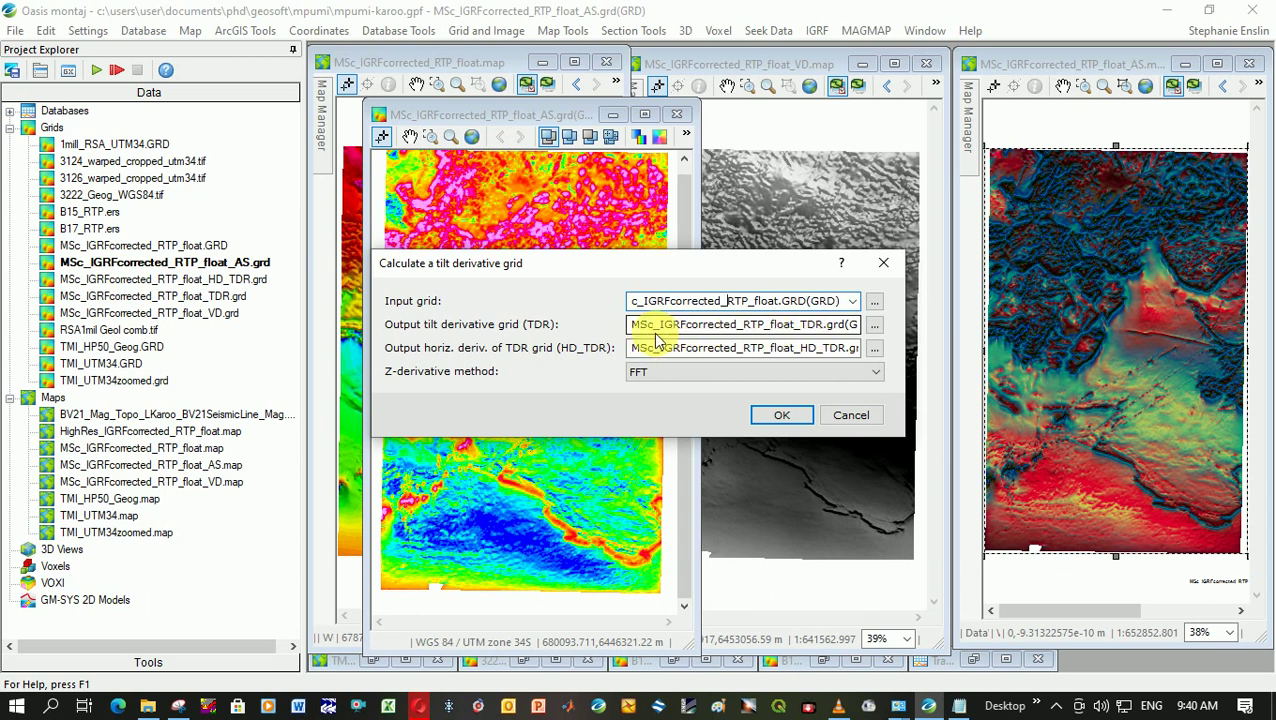
pyautogui.moveTo(800, 324); pyautogui.dragTo(822, 324)
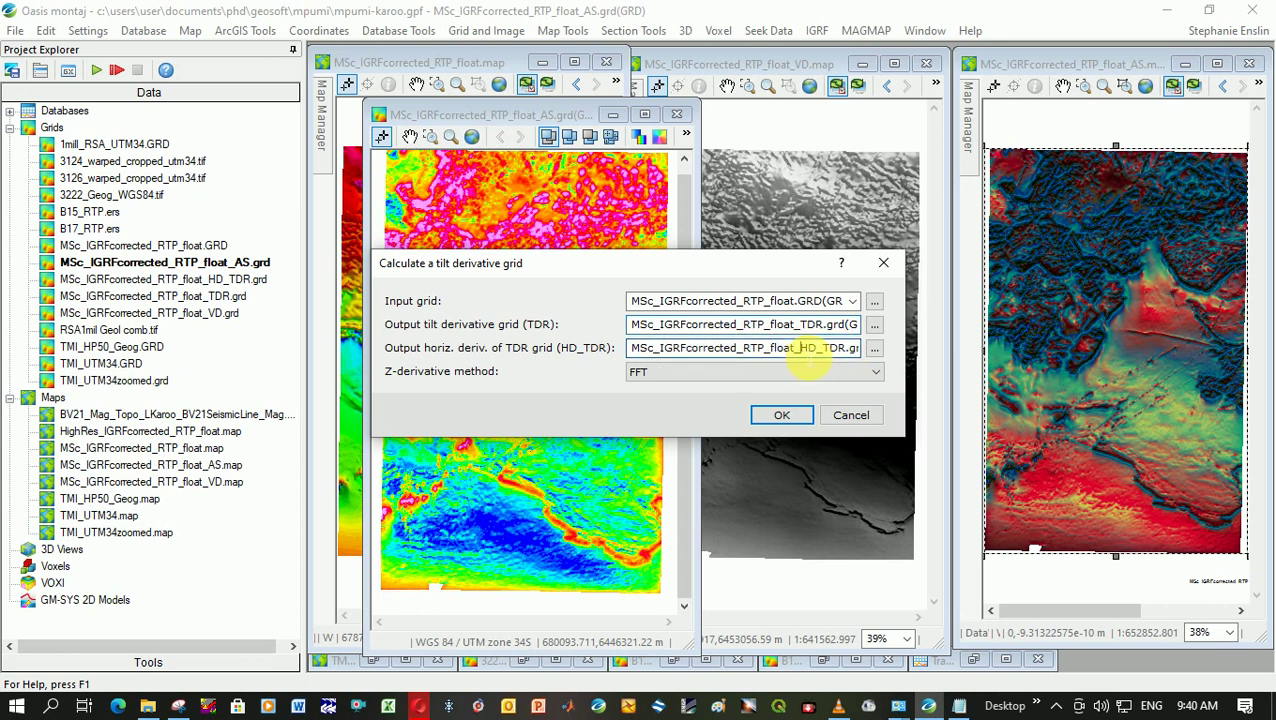
pyautogui.moveTo(800, 347)
pyautogui.mouseDown()
pyautogui.moveTo(868, 350)
pyautogui.moveTo(812, 352)
pyautogui.mouseUp()
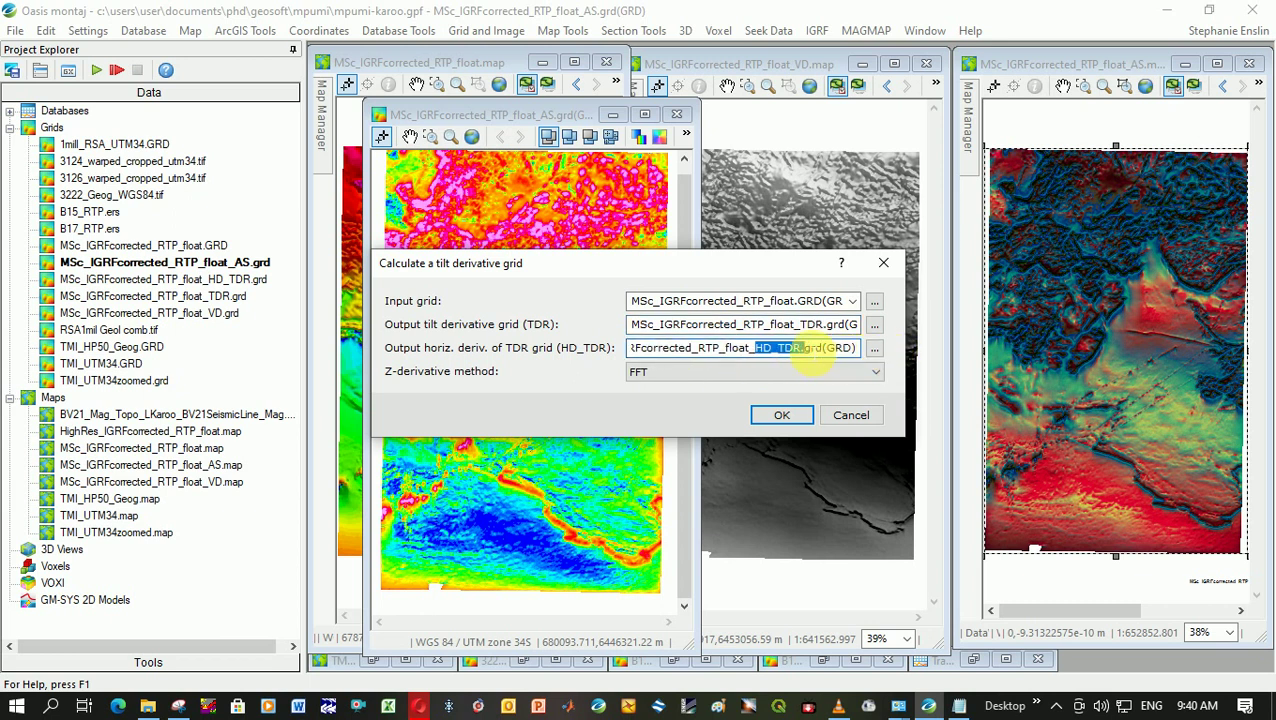
pyautogui.click(781, 415)
pyautogui.click(701, 394)
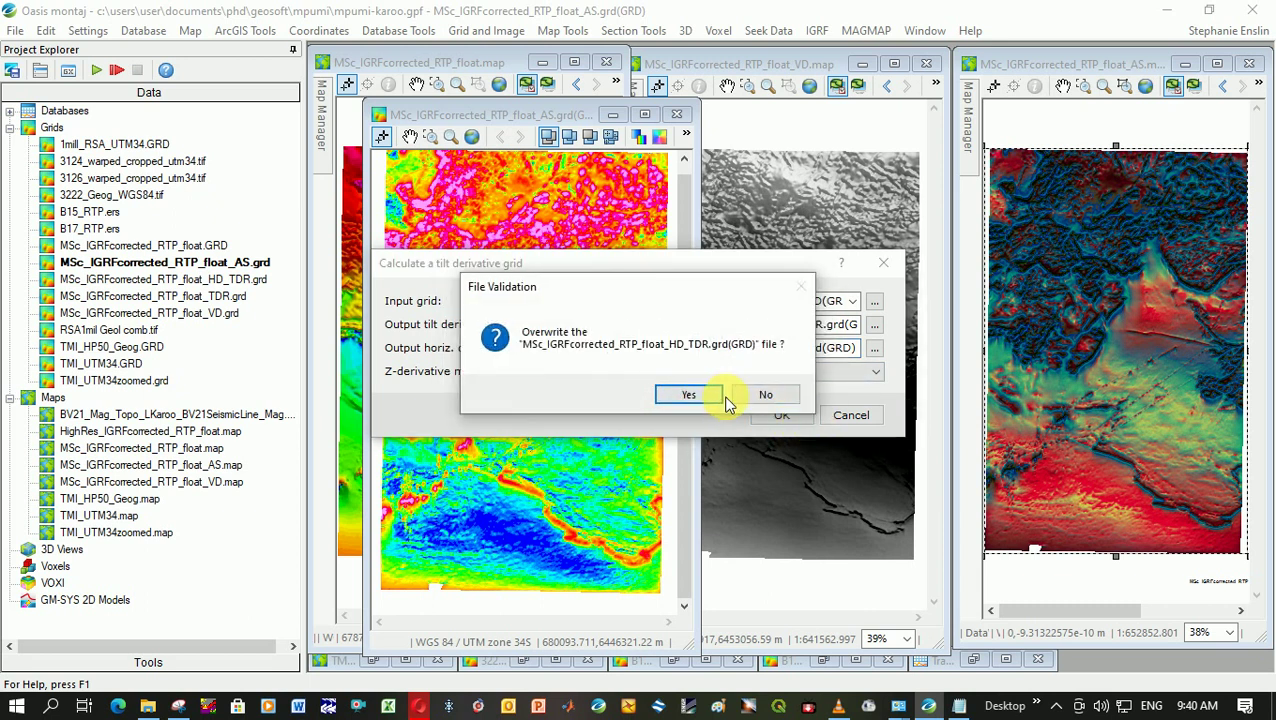
pyautogui.click(688, 398)
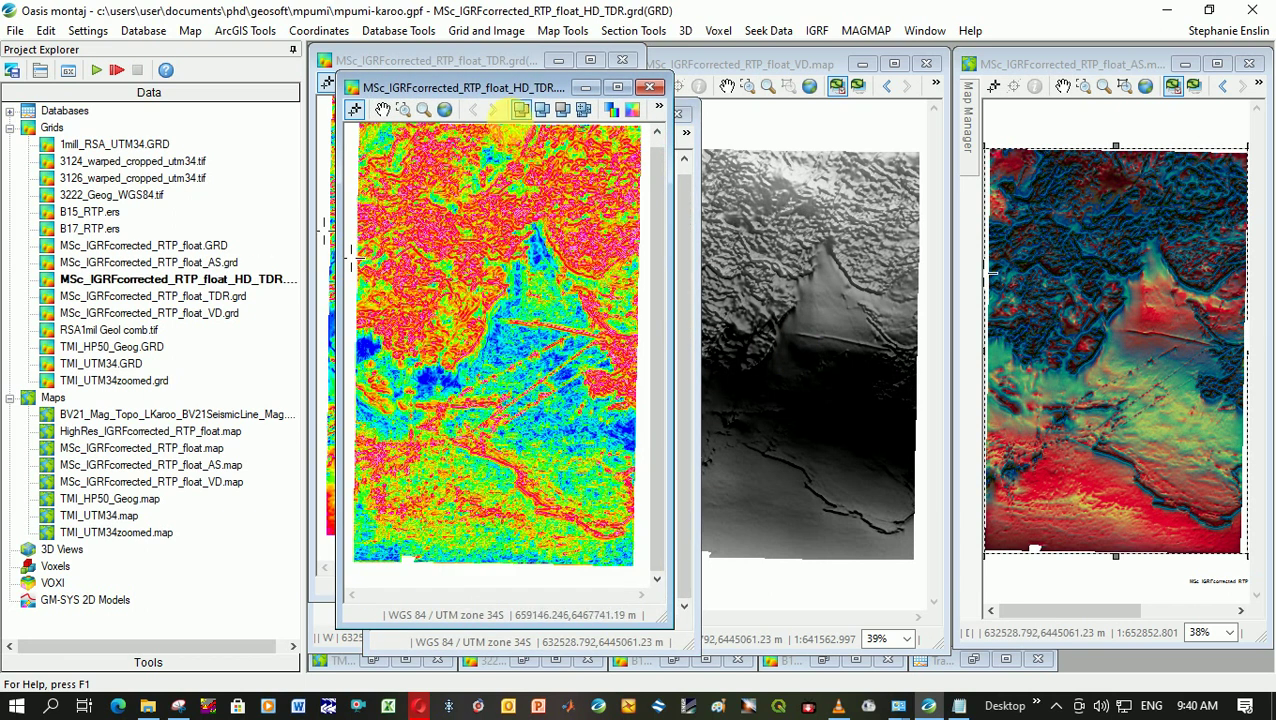
# Step: Zoom into part of the HD_TDR grid, then close its window
pyautogui.click(403, 109)
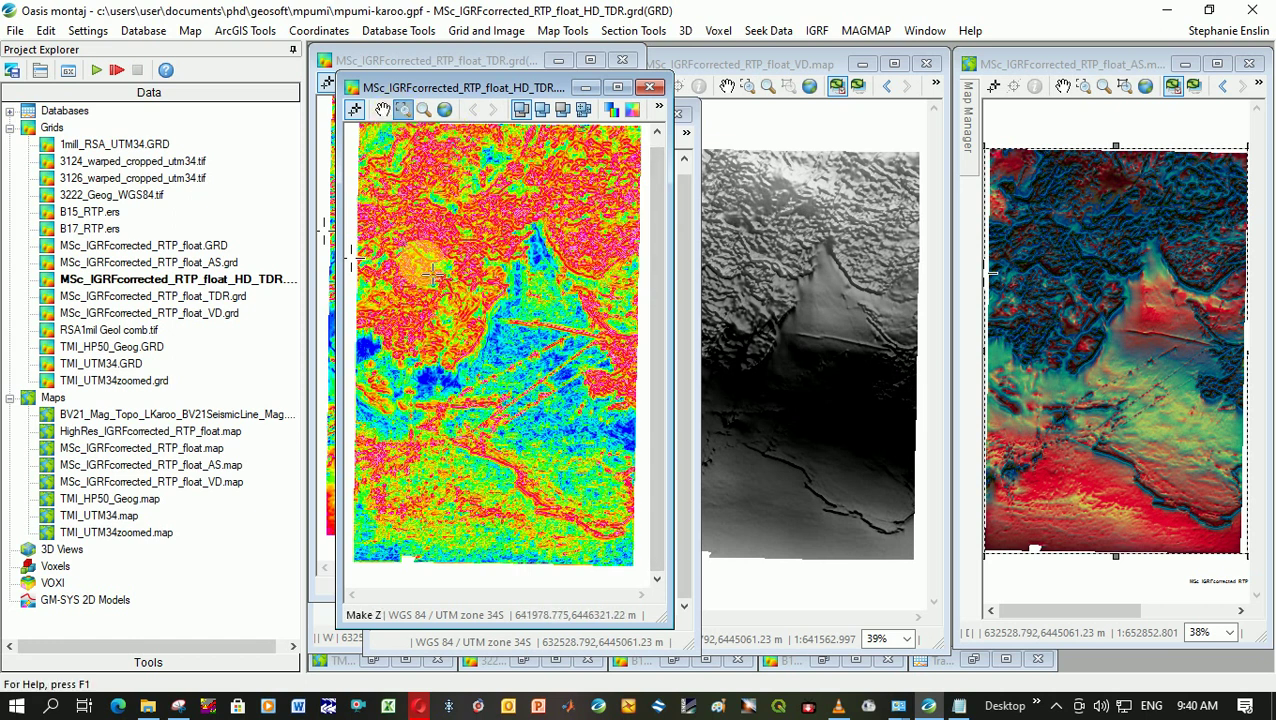
pyautogui.click(418, 240)
pyautogui.click(455, 310)
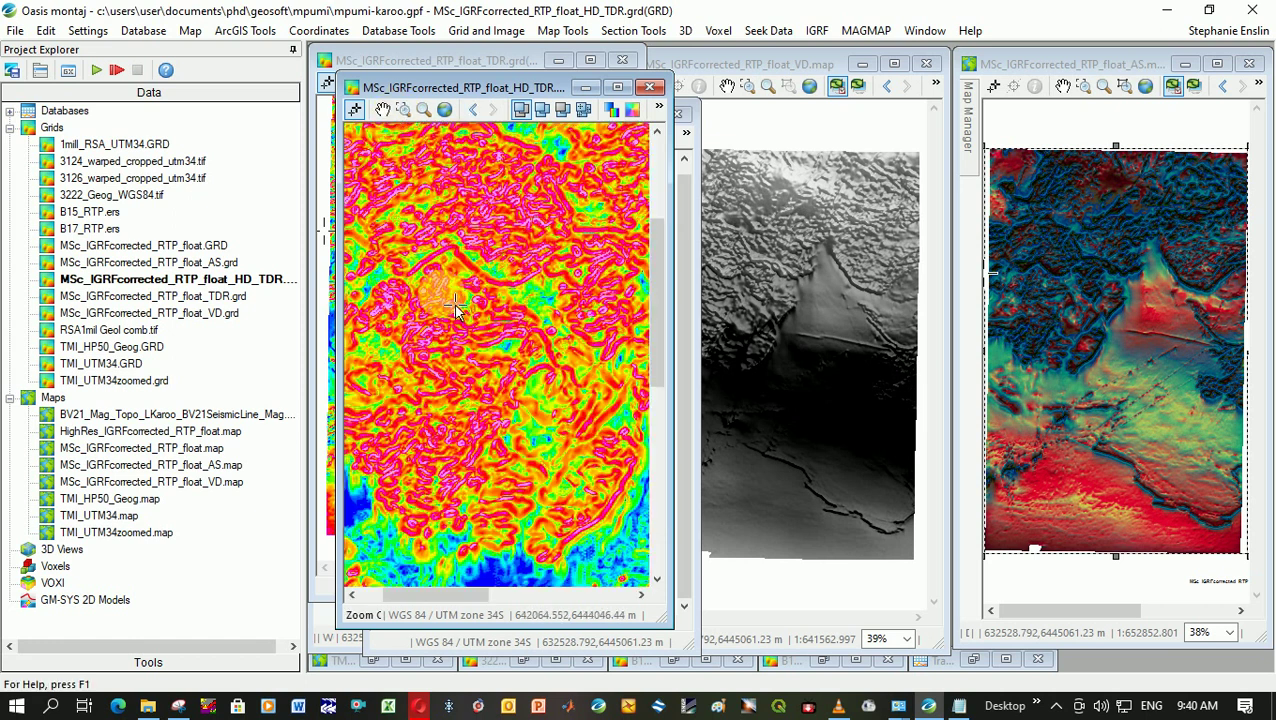
pyautogui.click(649, 87)
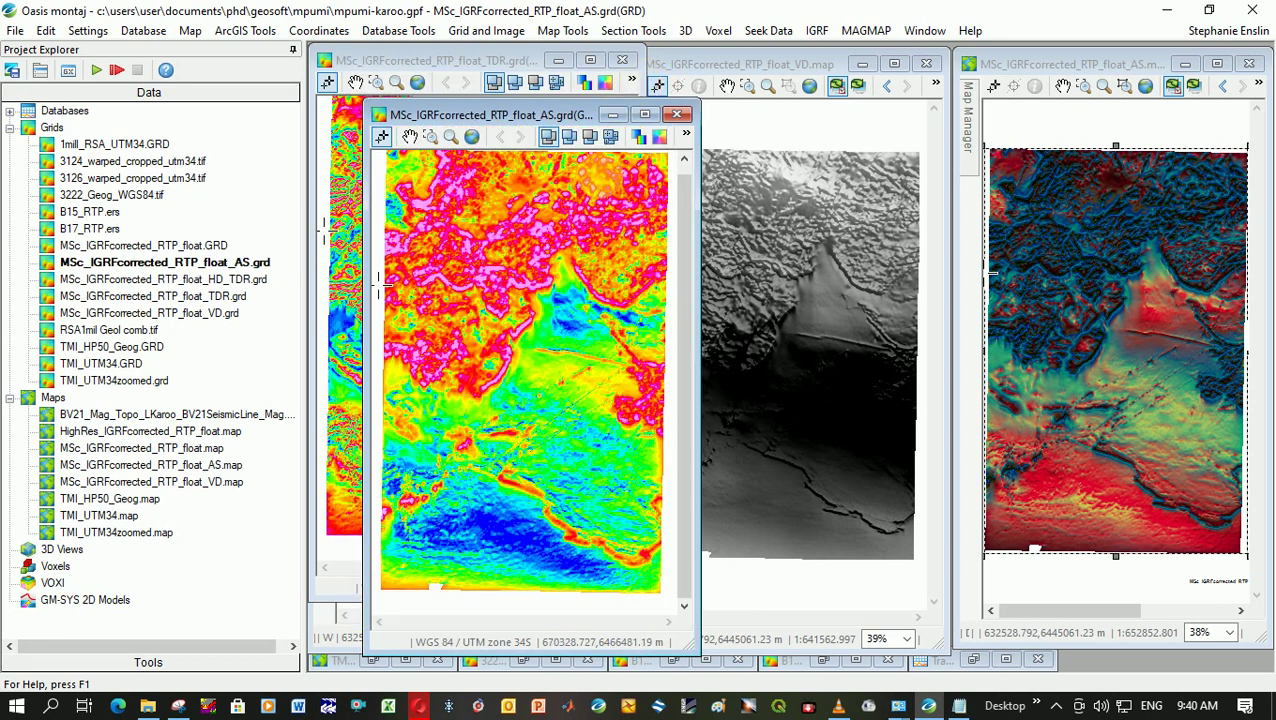
# Step: Open the TDR grid maximised and zoom into its upper part to inspect detail
pyautogui.doubleClick(229, 297)
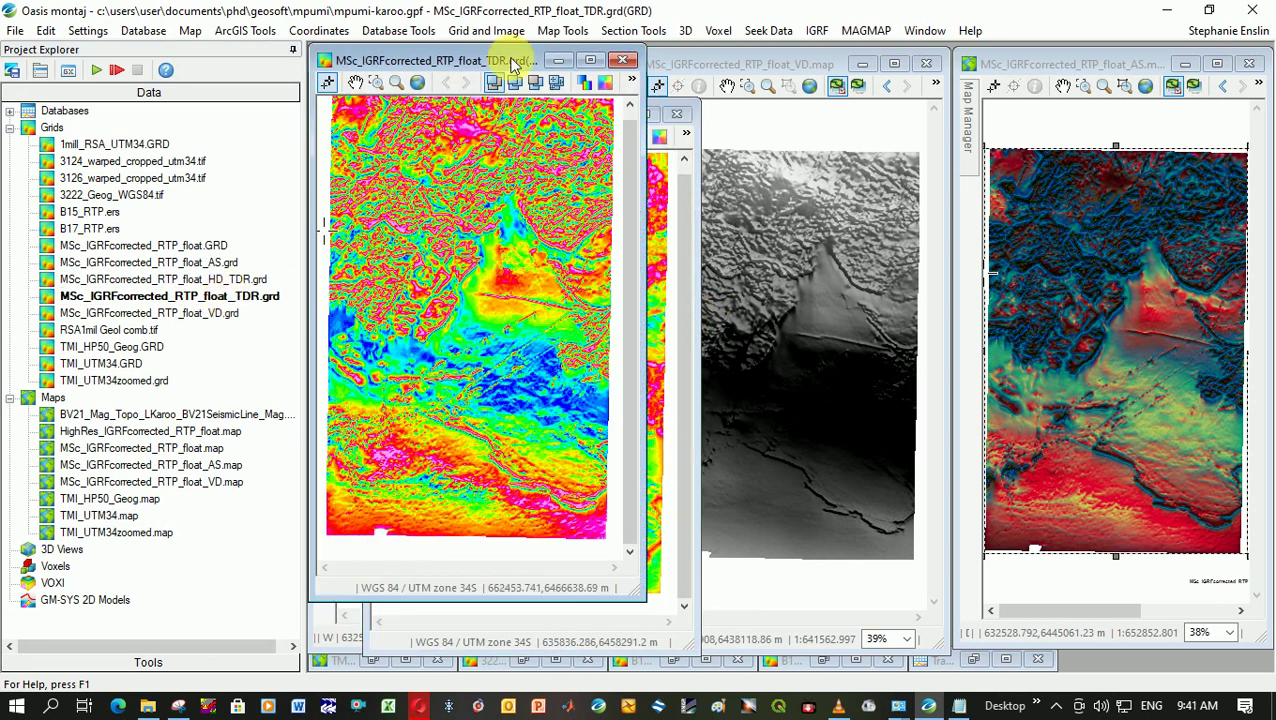
pyautogui.click(594, 62)
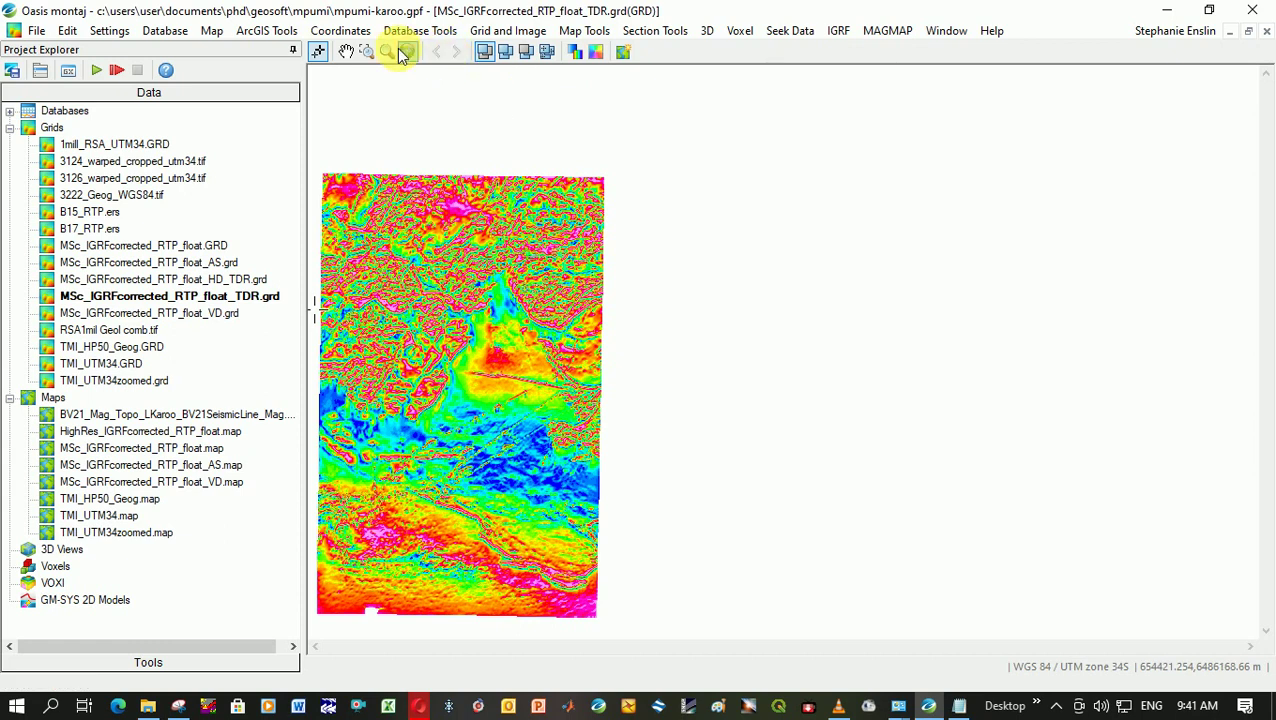
pyautogui.click(366, 51)
pyautogui.moveTo(333, 280); pyautogui.dragTo(480, 468)
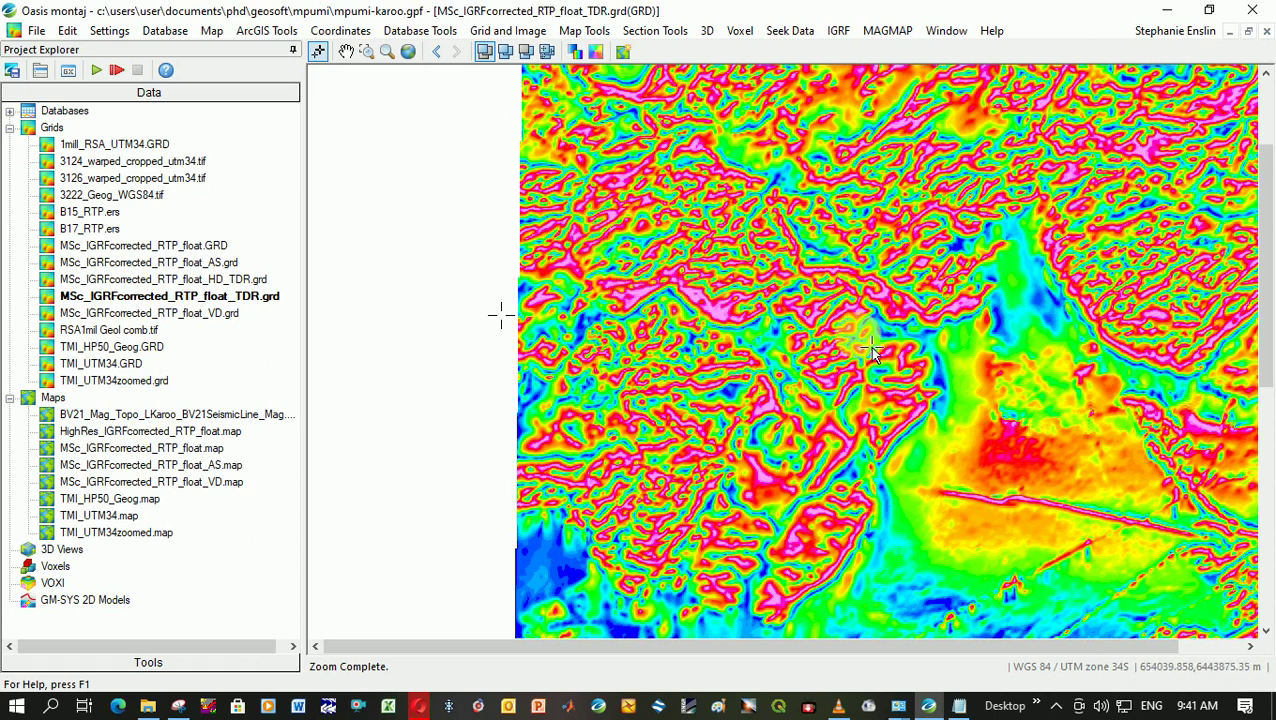
pyautogui.scroll(1, 975, 410)
pyautogui.scroll(-1, 975, 410)
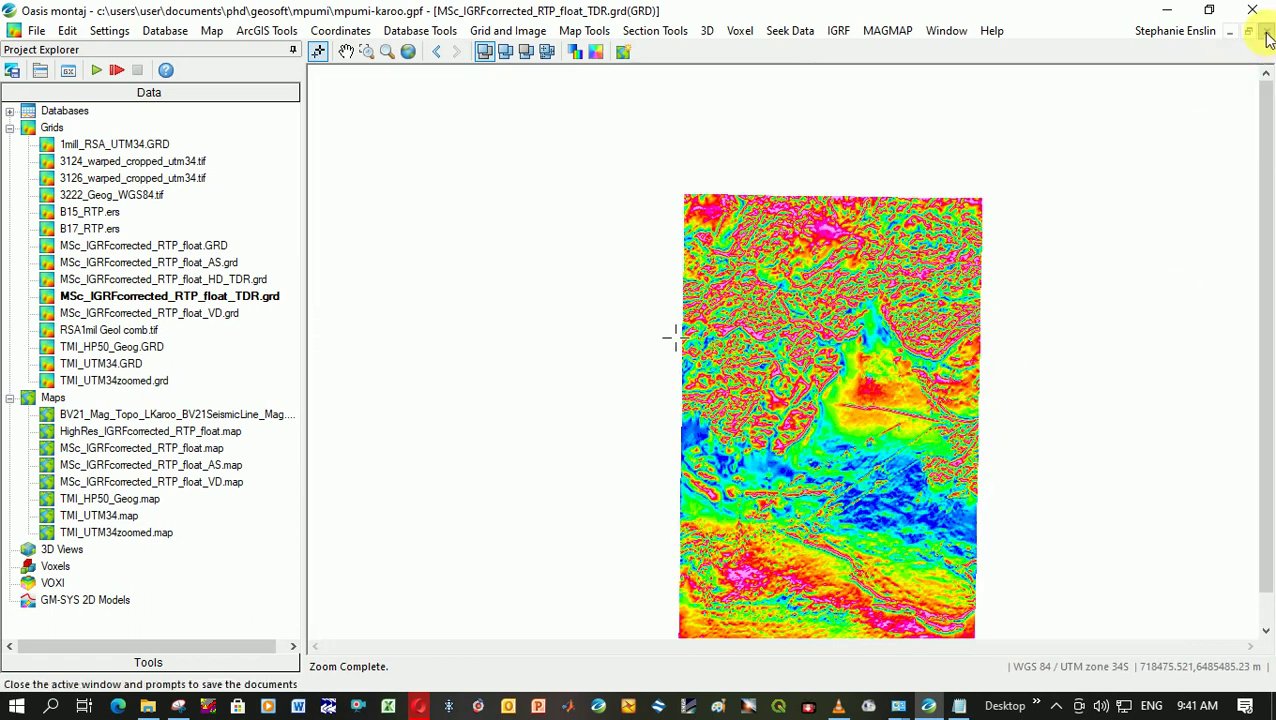
# Step: Close the TDR and AS grid windows and restore the three tiled maps
pyautogui.click(1268, 38)
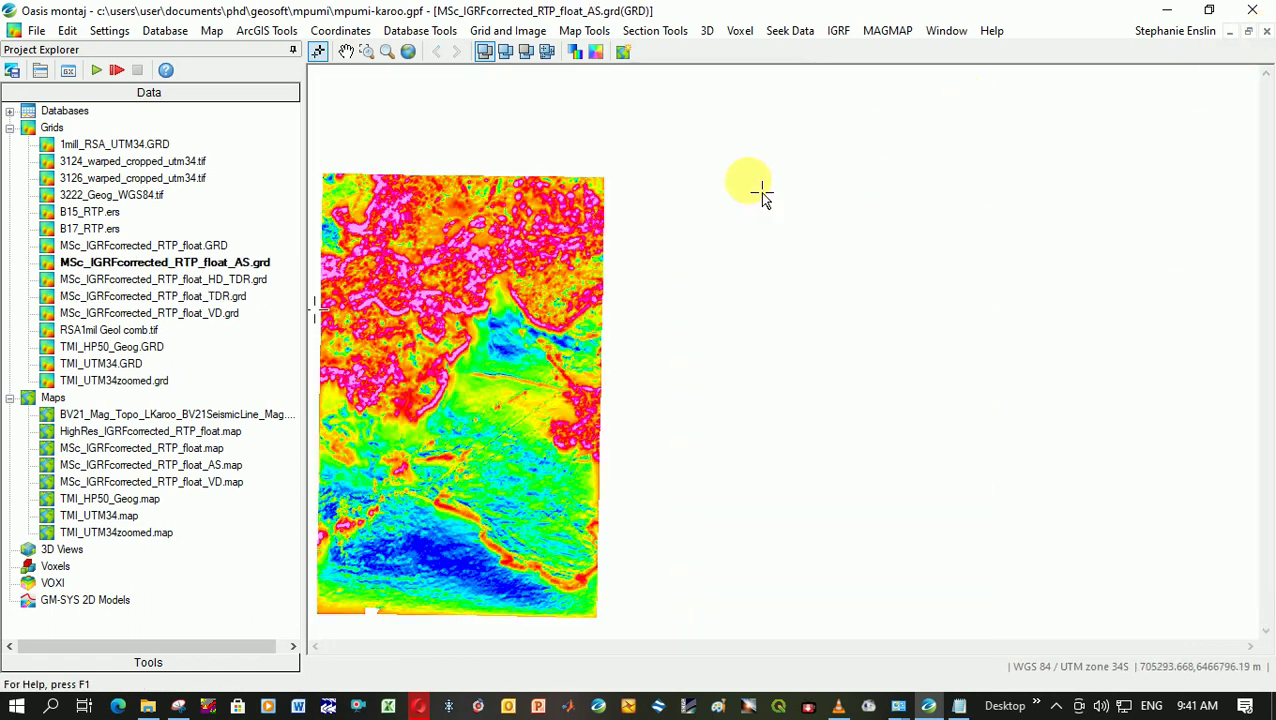
pyautogui.click(1268, 38)
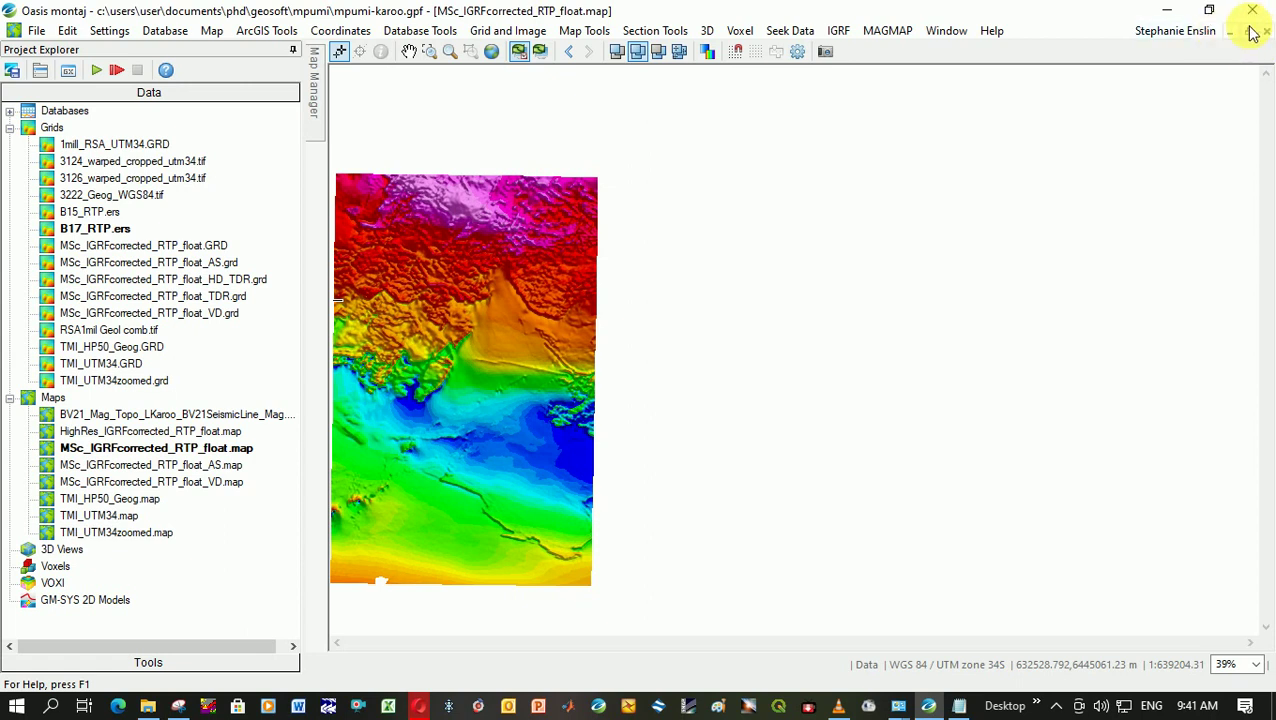
pyautogui.click(1250, 32)
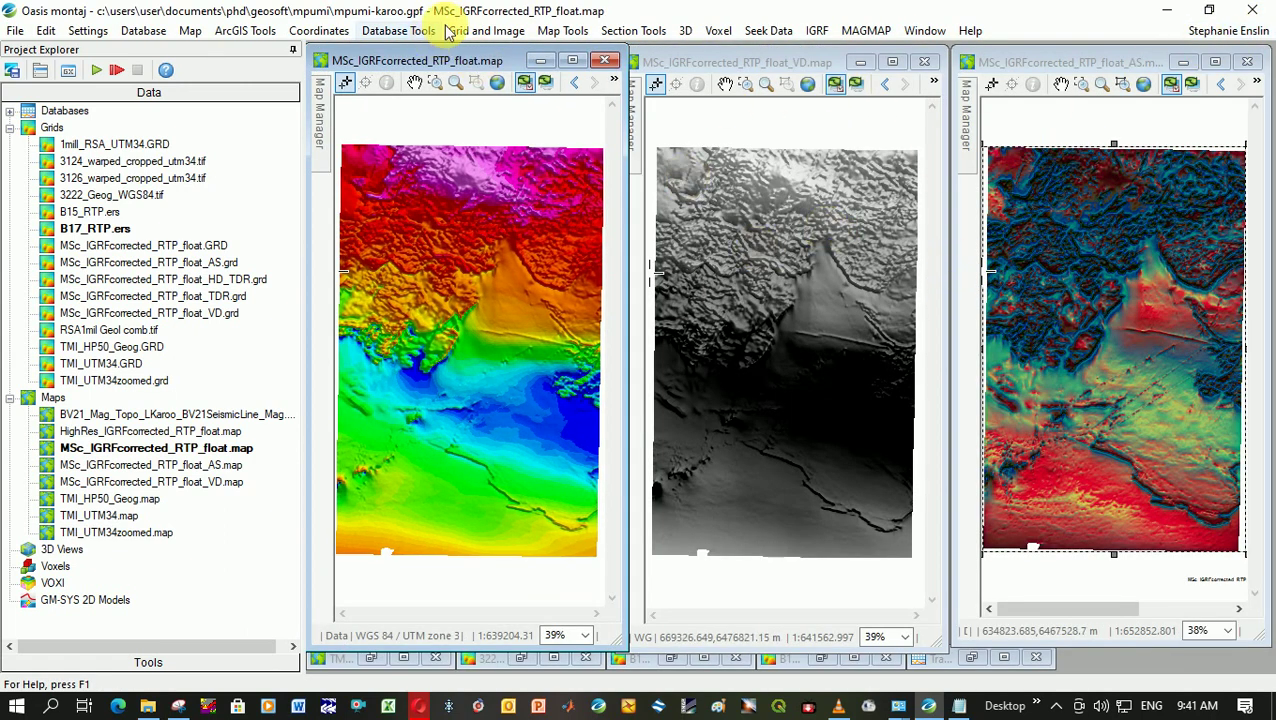
# Step: Launch Grid and Image > Display on Map > Ternary Image
pyautogui.click(483, 32)
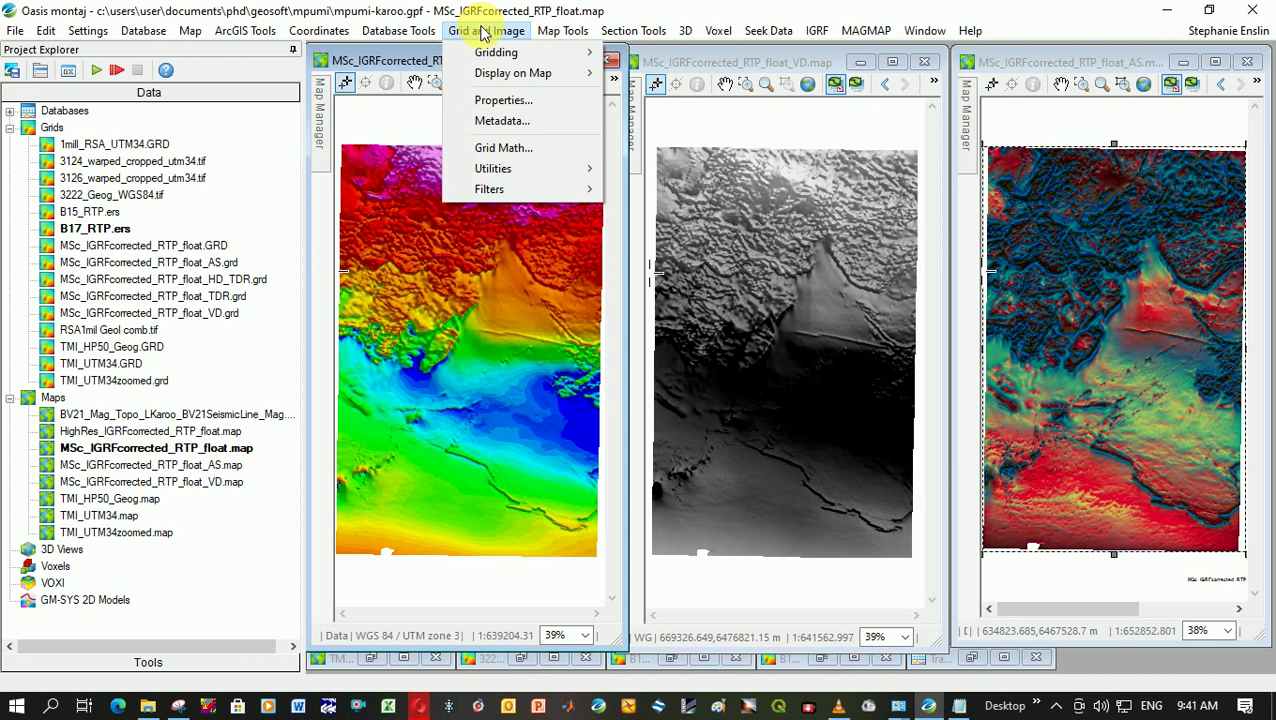
pyautogui.moveTo(528, 80)
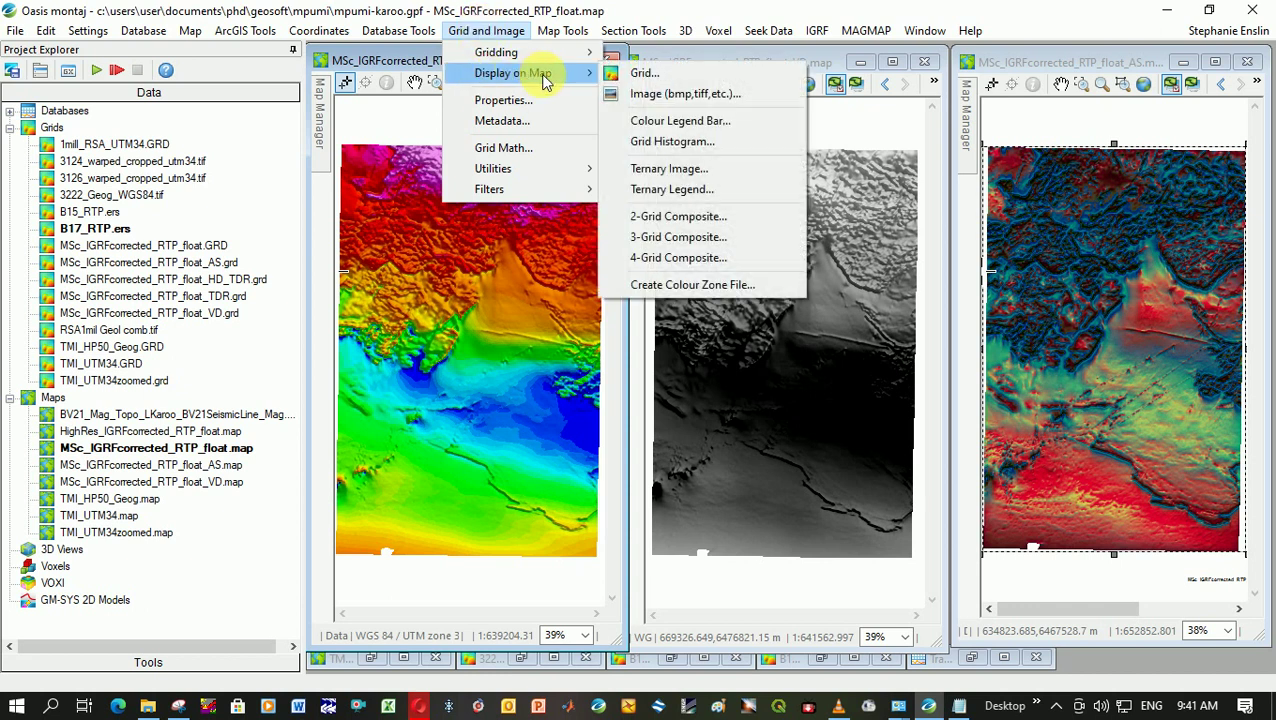
pyautogui.click(690, 170)
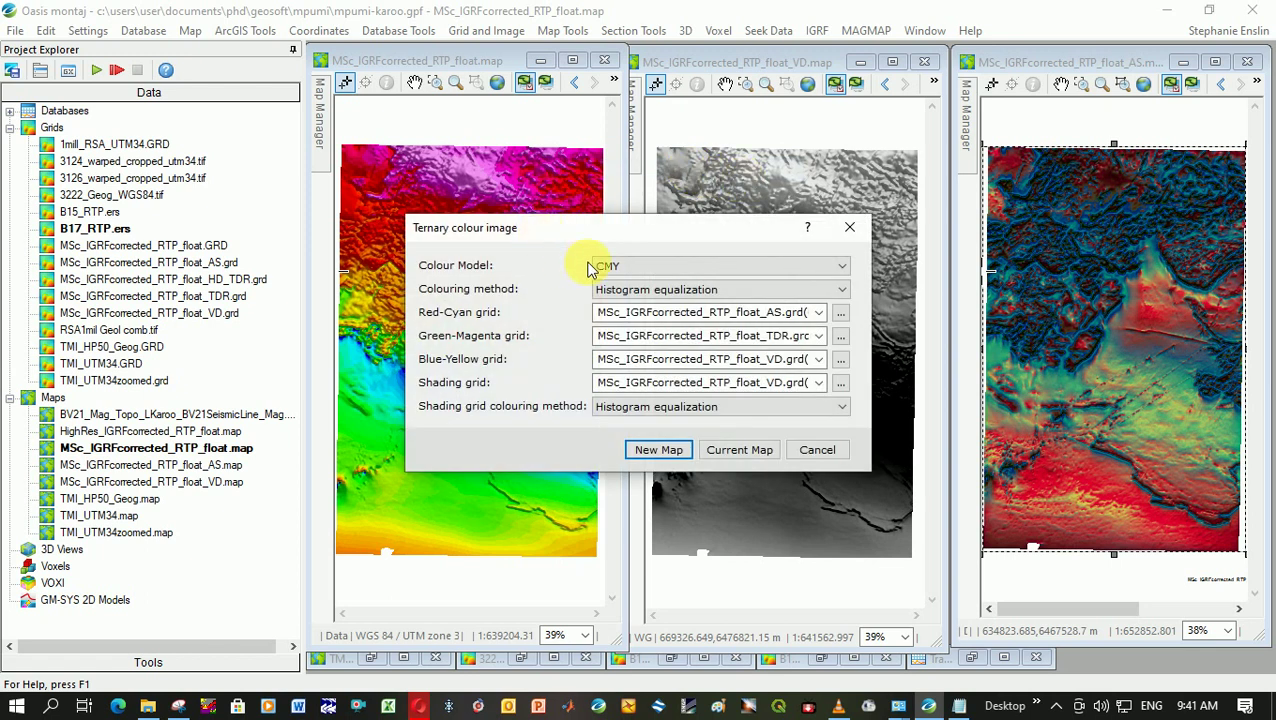
pyautogui.click(670, 266)
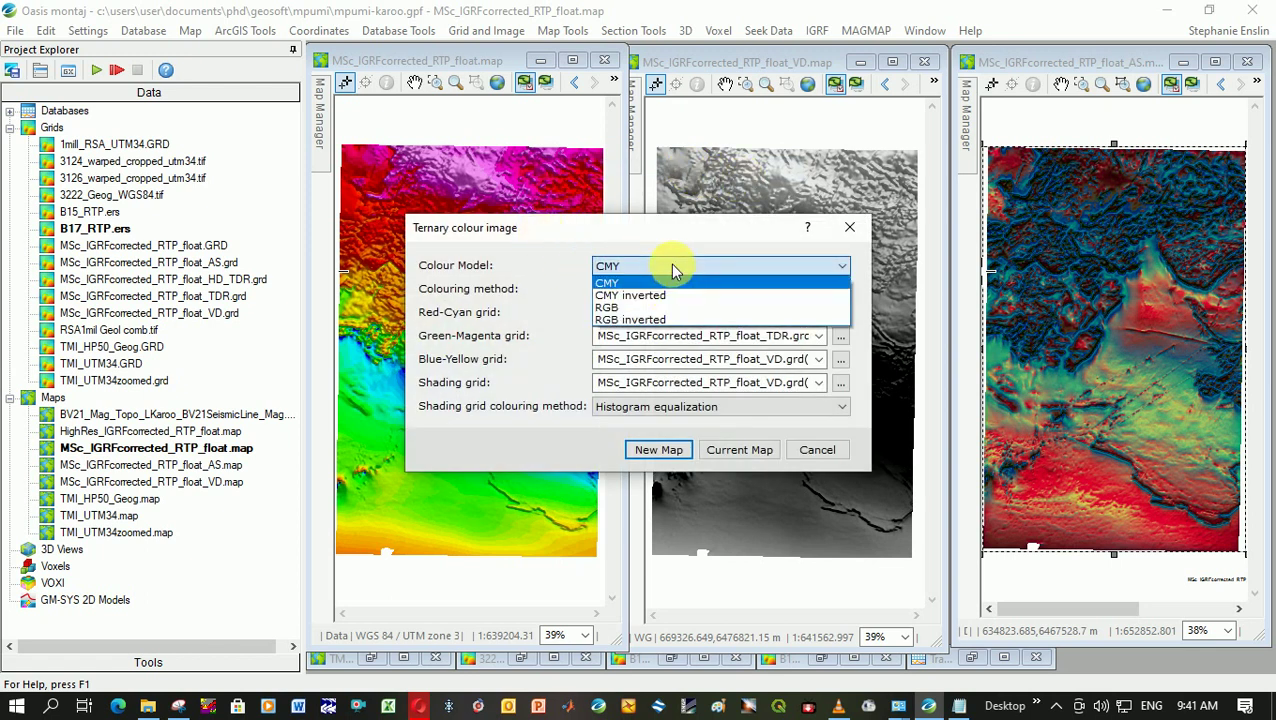
pyautogui.click(670, 263)
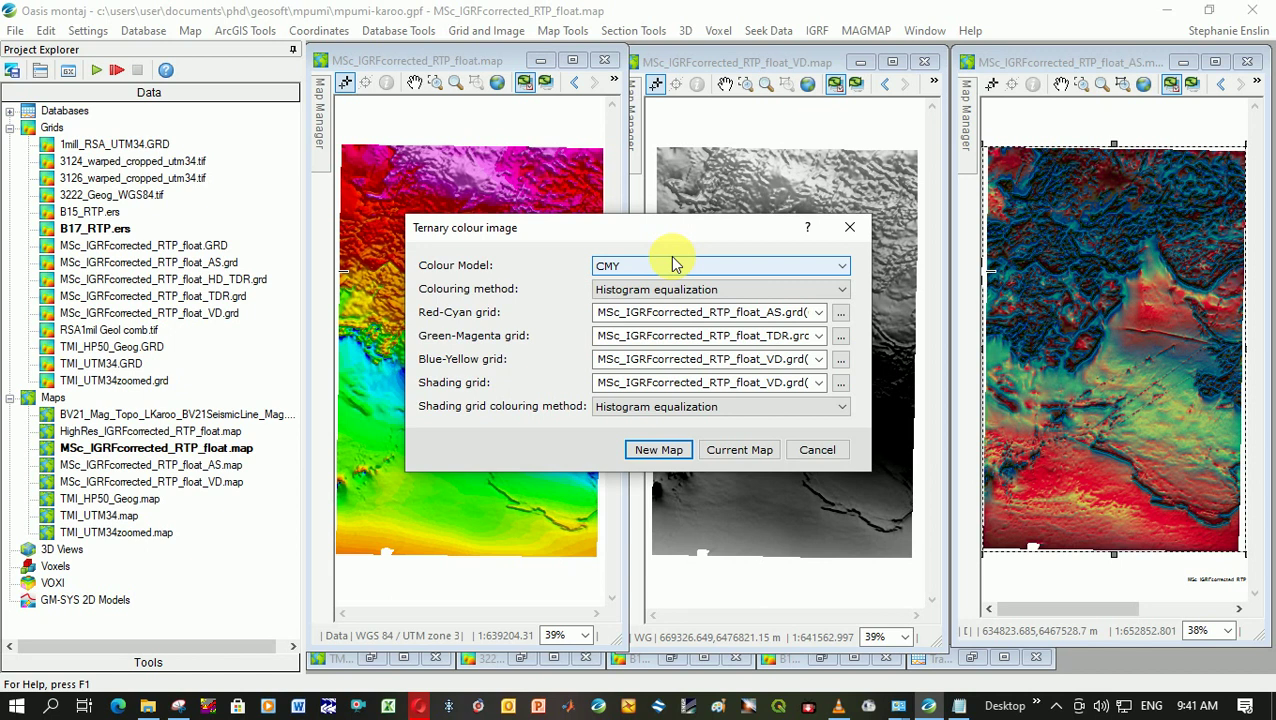
pyautogui.press('Tab')
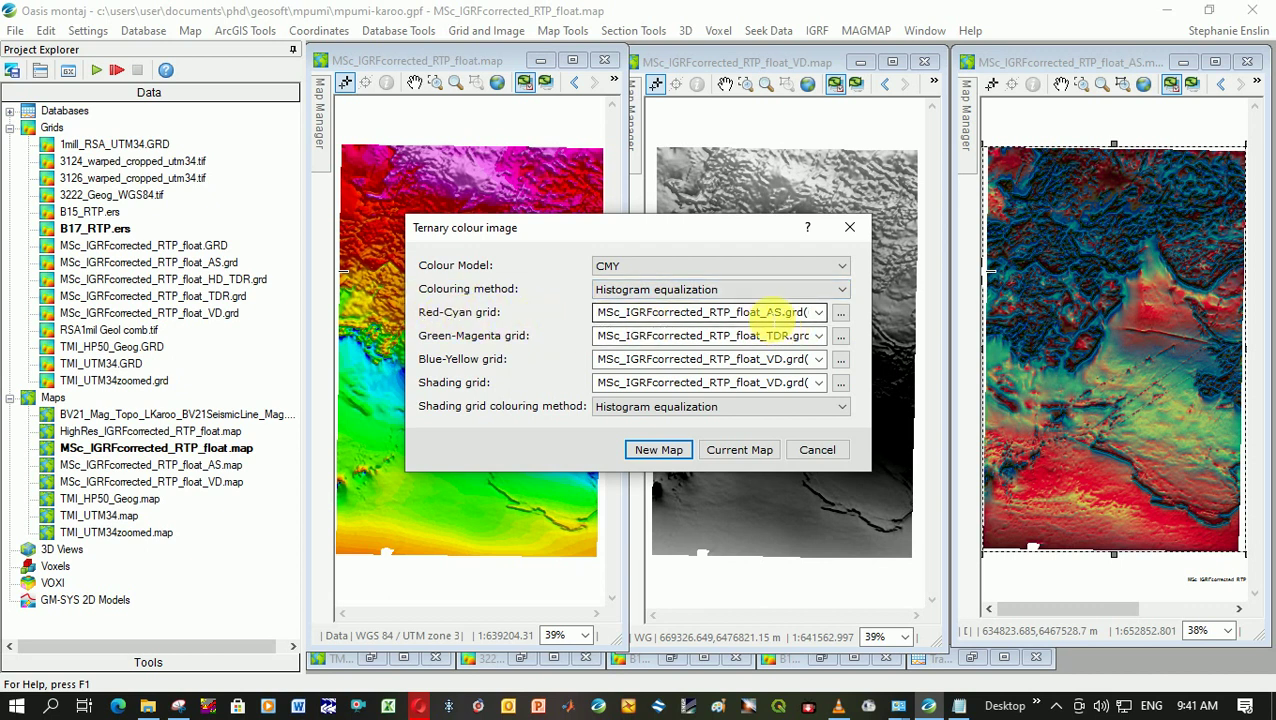
pyautogui.click(783, 312)
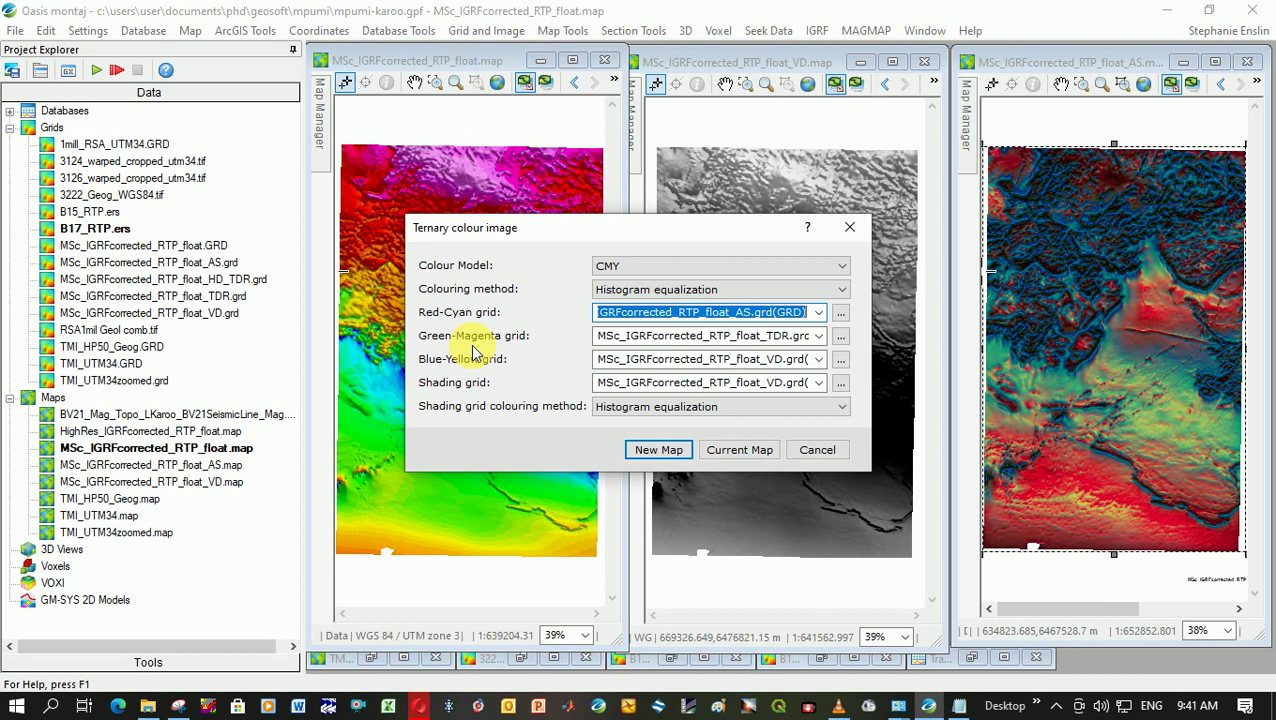
pyautogui.click(748, 337)
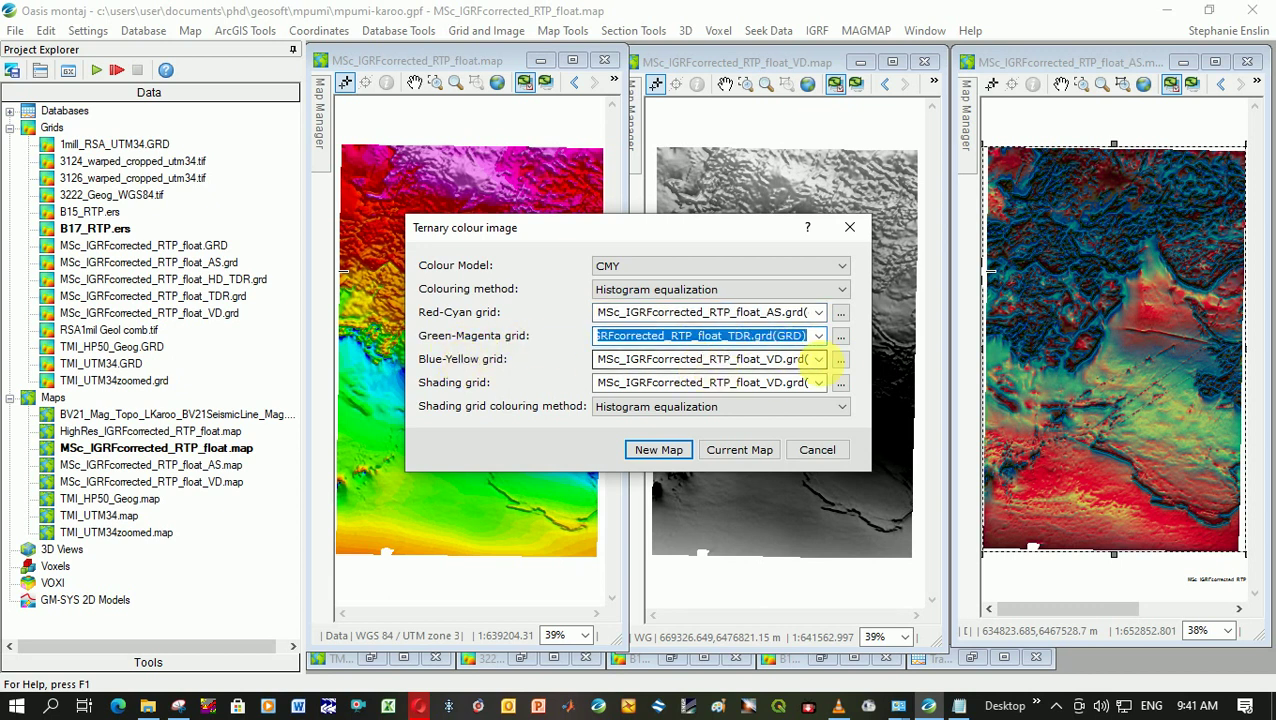
pyautogui.click(795, 360)
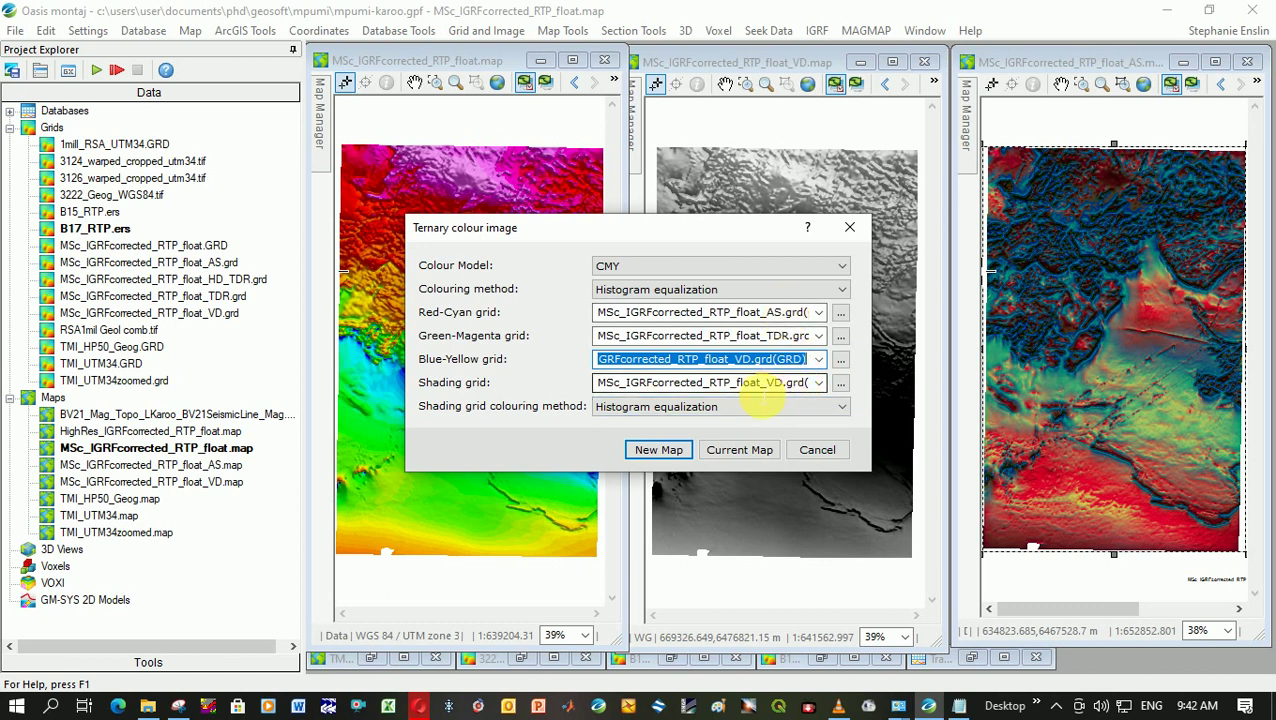
# Step: Cancel the ternary image setup and make the AS ternary map the active map
pyautogui.click(838, 450)
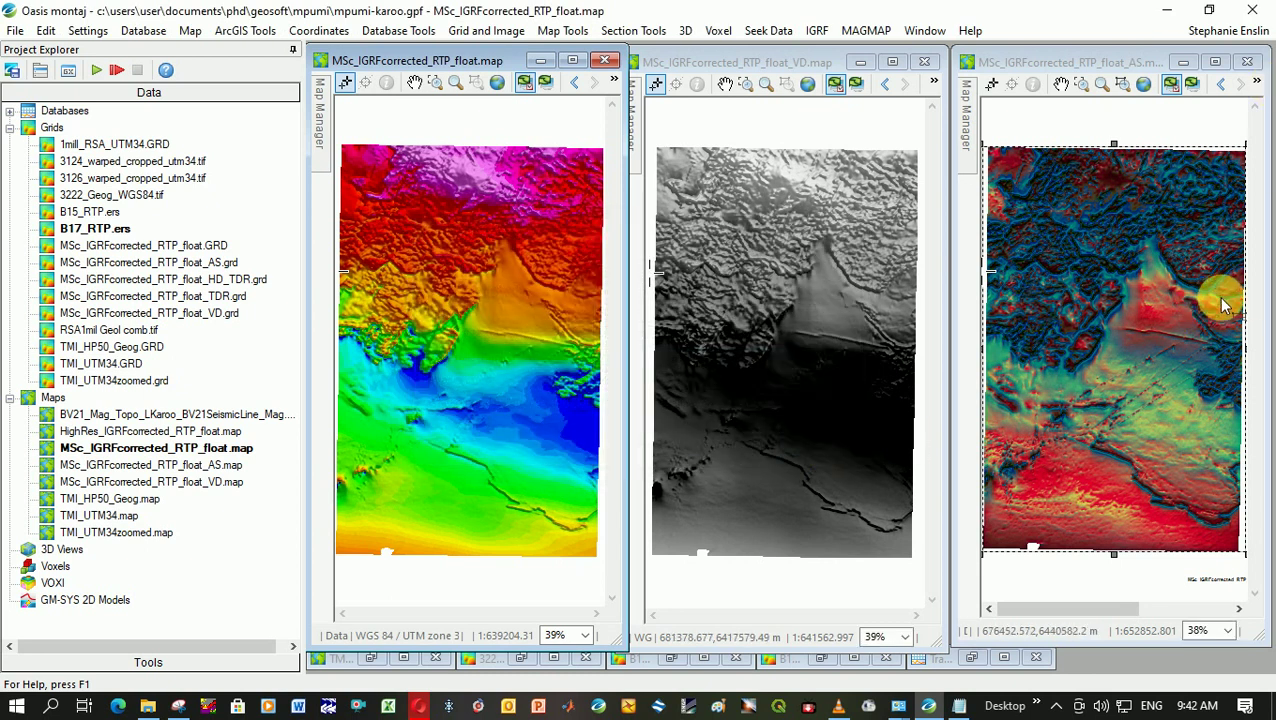
pyautogui.click(1121, 86)
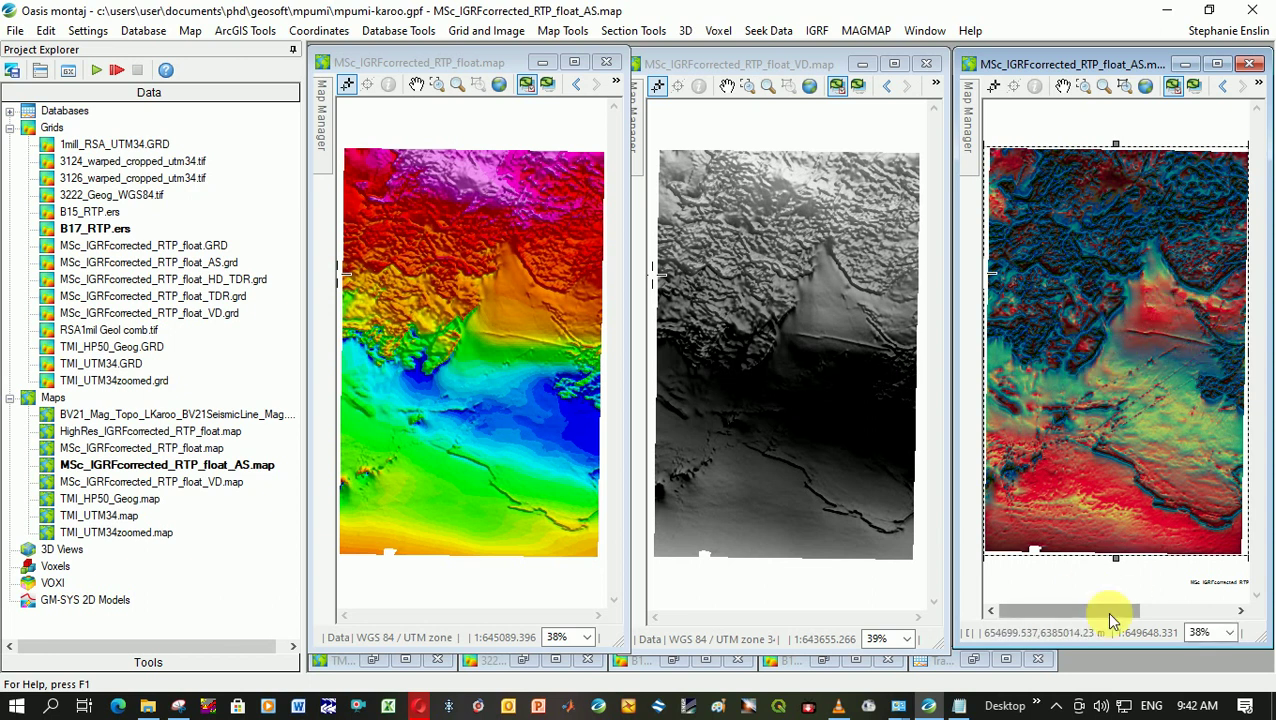
pyautogui.moveTo(1106, 611); pyautogui.dragTo(1222, 620)
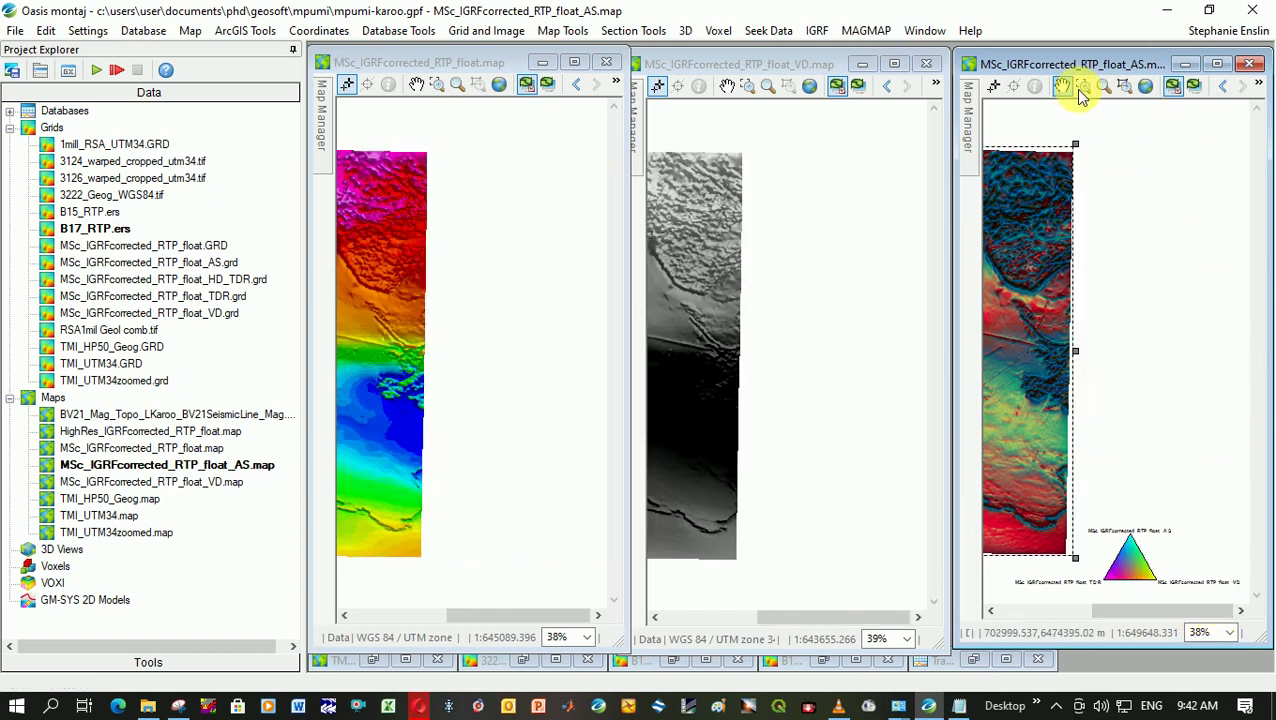
# Step: Zoom the AS map in closely on the ternary triangle legend
pyautogui.click(1083, 85)
pyautogui.moveTo(988, 483); pyautogui.dragTo(1248, 600)
pyautogui.click(1135, 552)
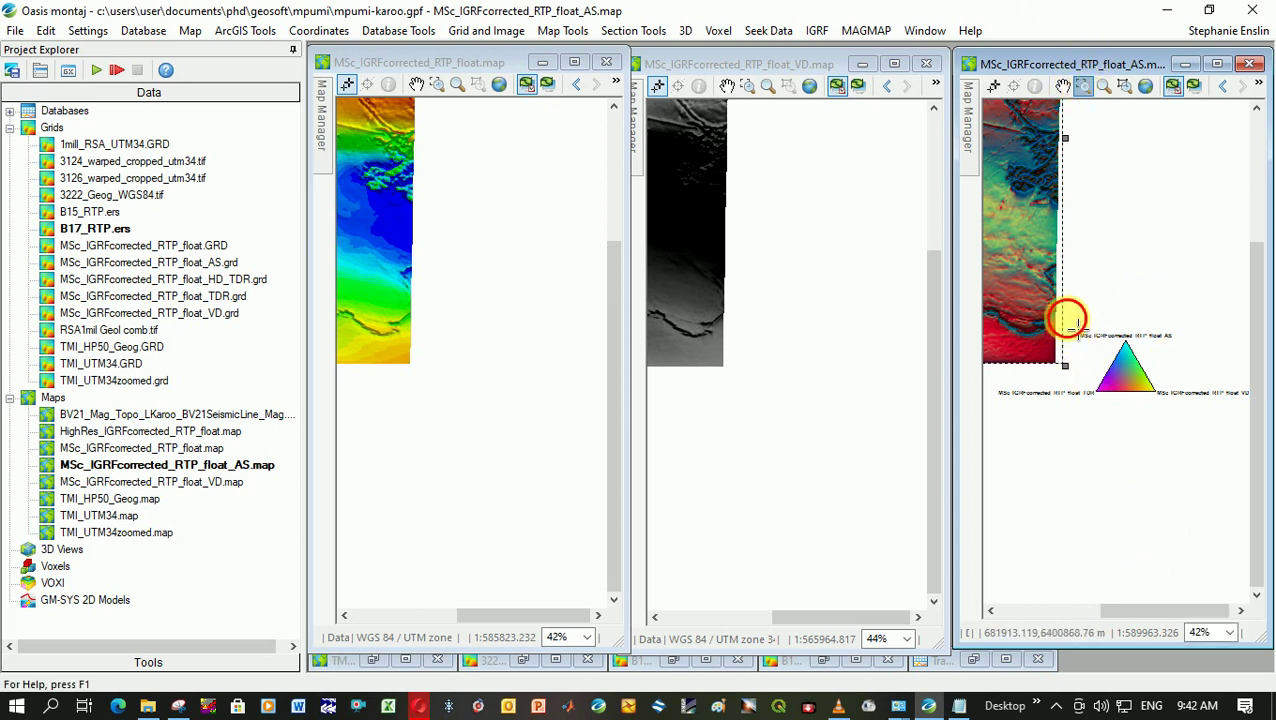
pyautogui.moveTo(1068, 319); pyautogui.dragTo(1210, 421)
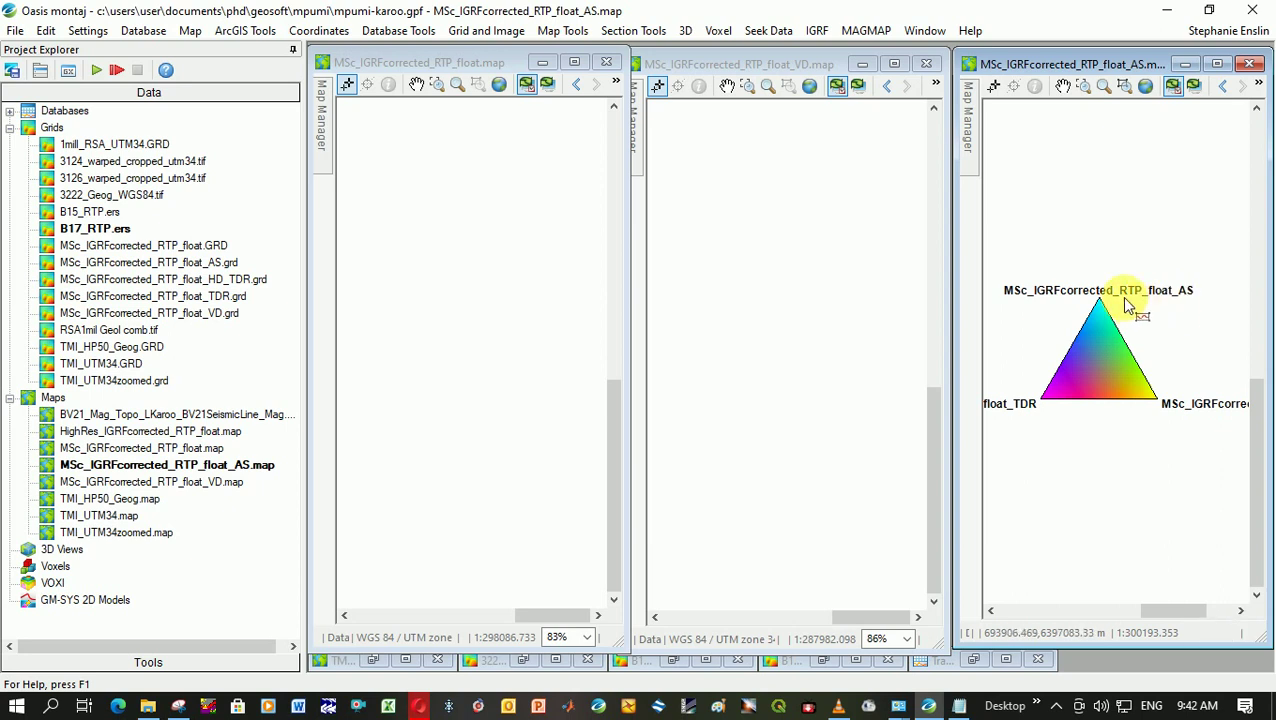
# Step: Maximise the AS map, pin Map Manager, and put the Ternary_Legend layer into editing
pyautogui.click(1217, 63)
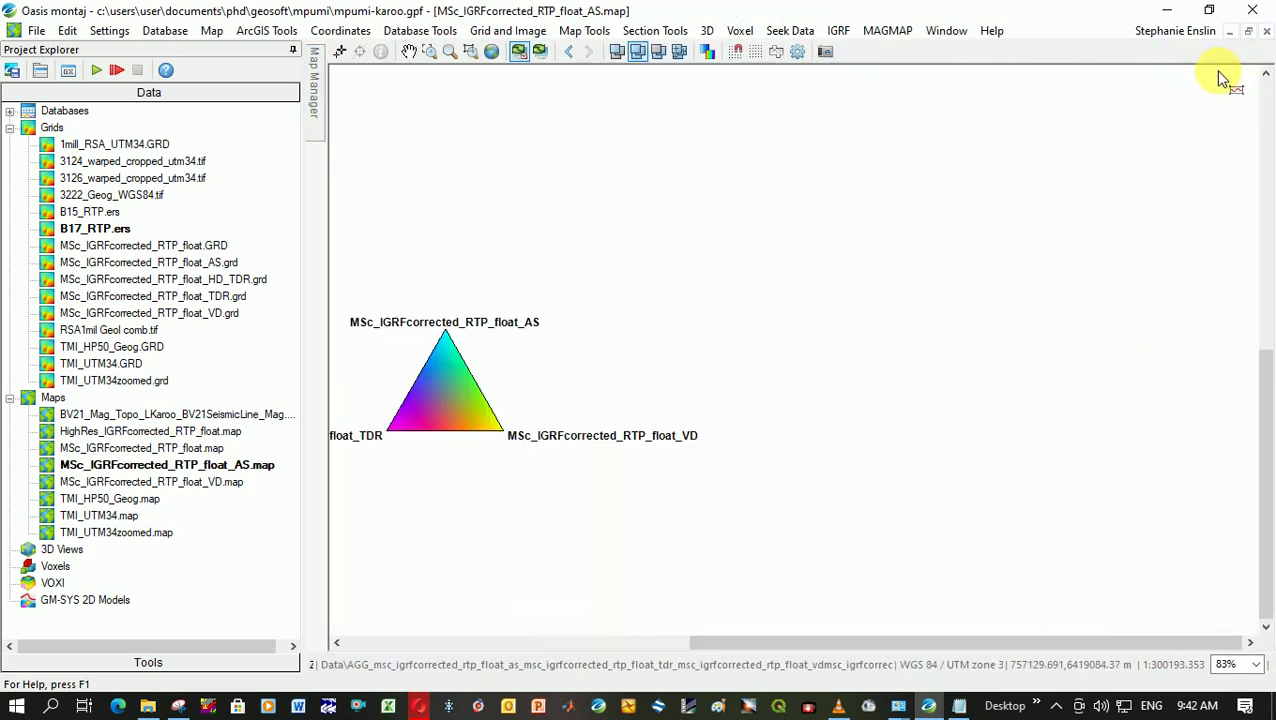
pyautogui.moveTo(905, 645); pyautogui.dragTo(622, 630)
pyautogui.moveTo(314, 90)
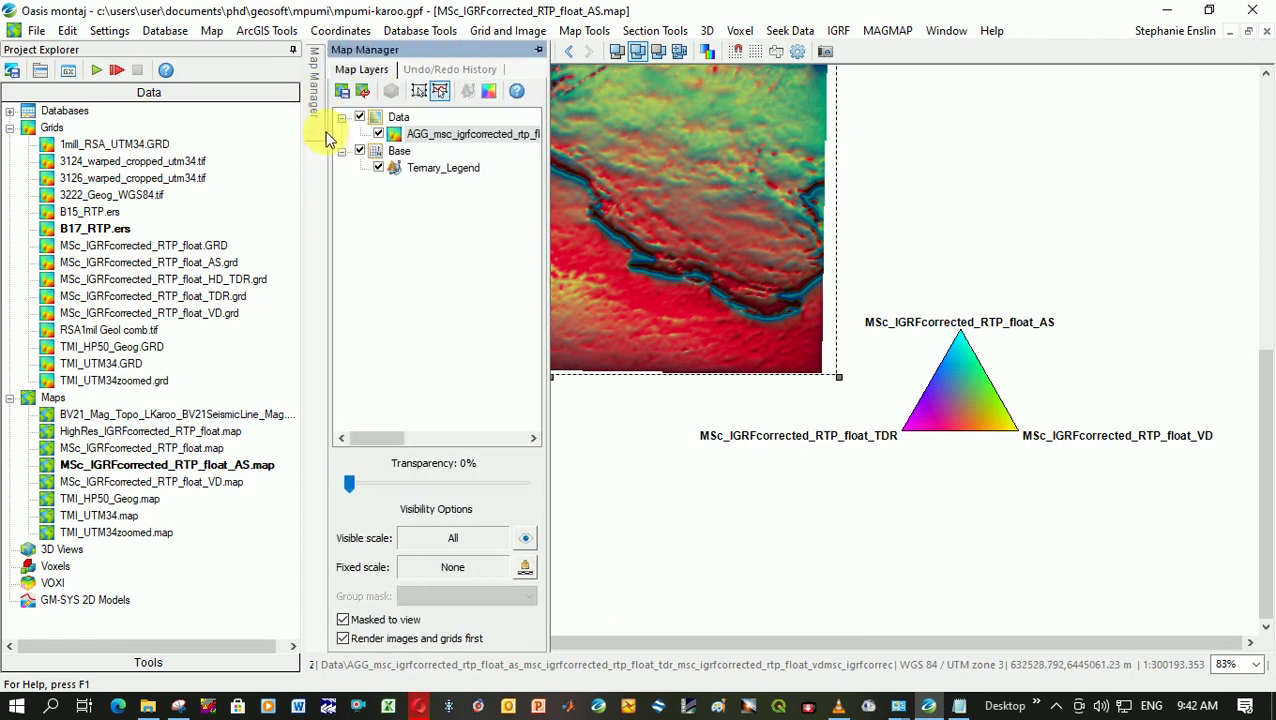
pyautogui.click(538, 49)
pyautogui.click(412, 167)
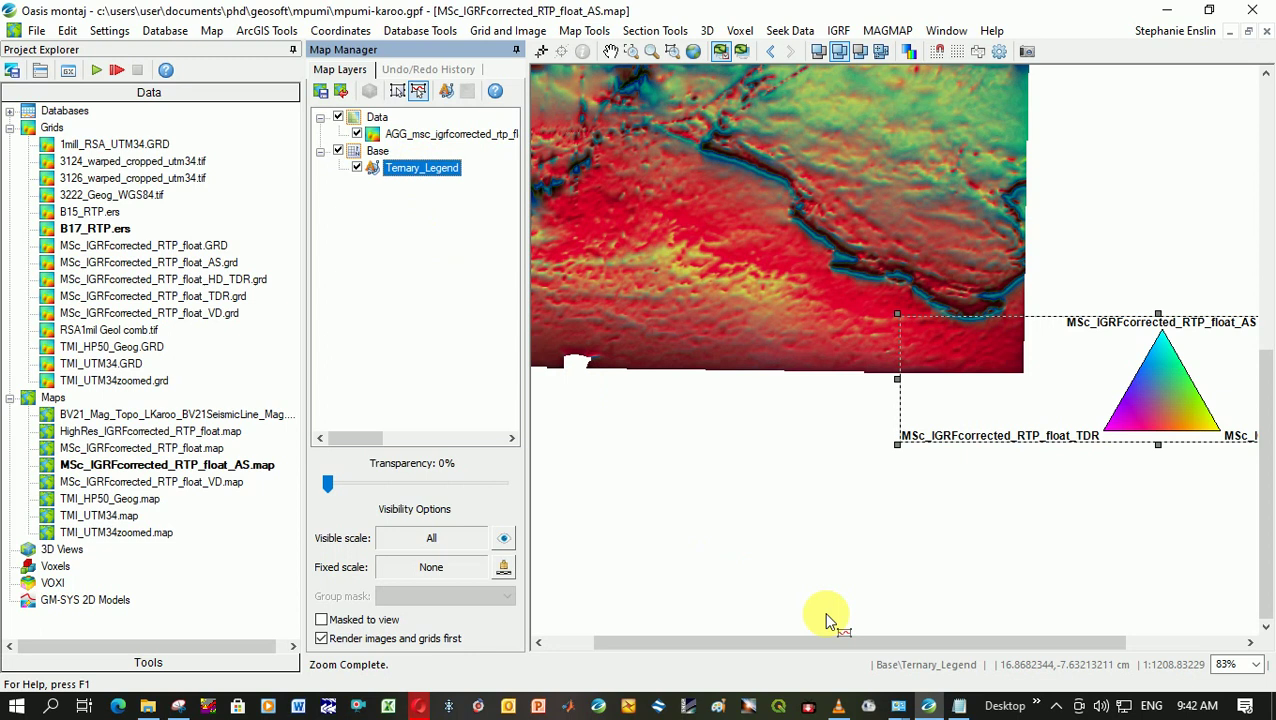
pyautogui.moveTo(883, 642); pyautogui.dragTo(998, 643)
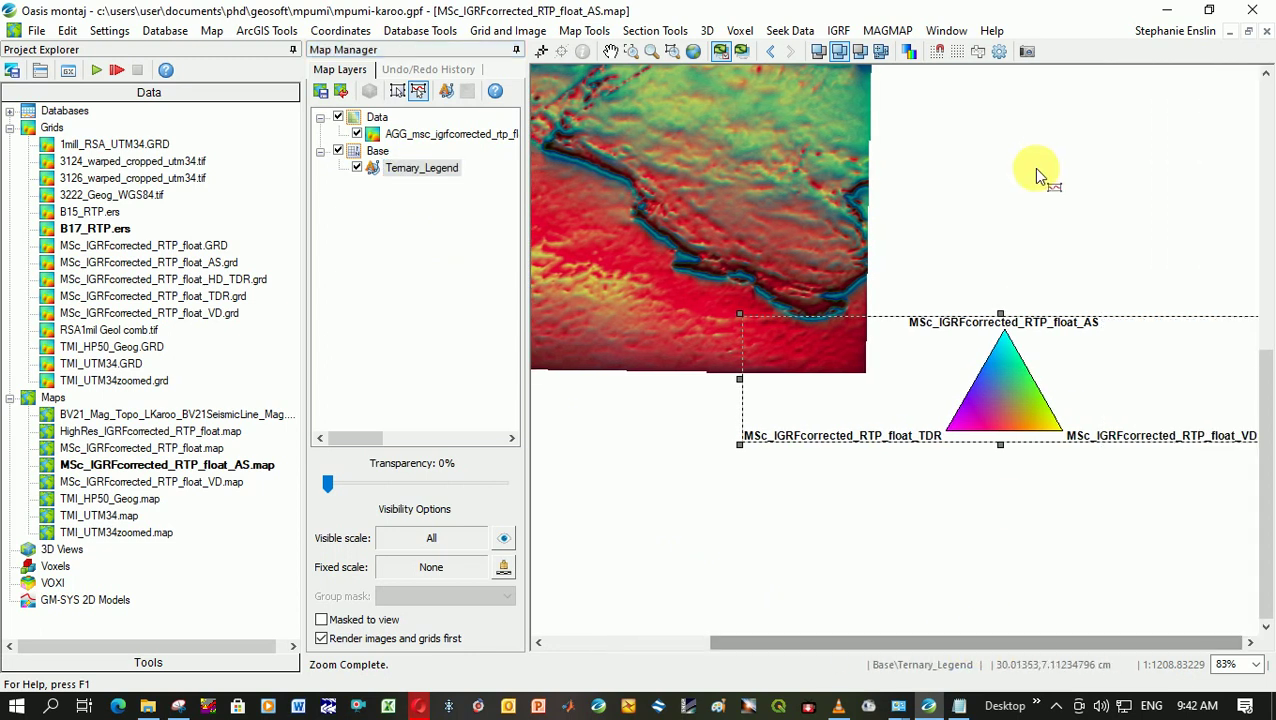
pyautogui.doubleClick(1059, 337)
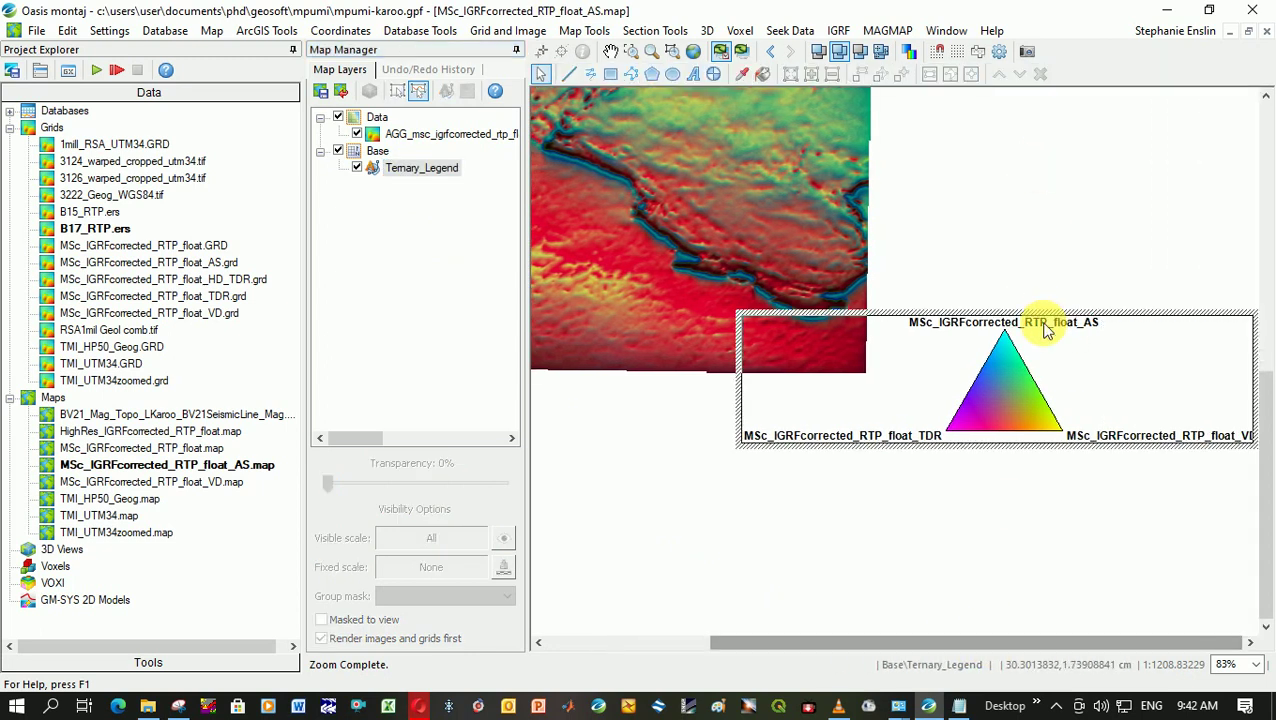
# Step: Rename the AS and TDR legend corners to 'Analytic Signal' and 'Tilt Derivative'
pyautogui.doubleClick(1059, 337)
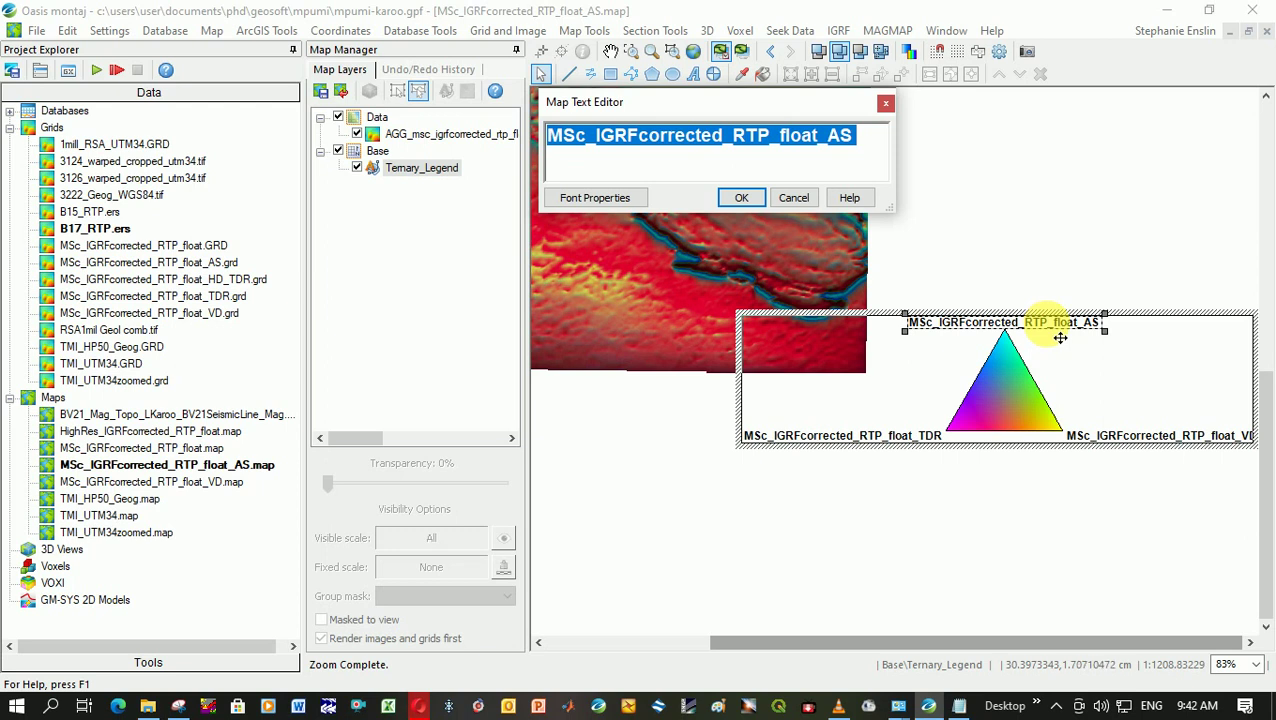
pyautogui.write('An')
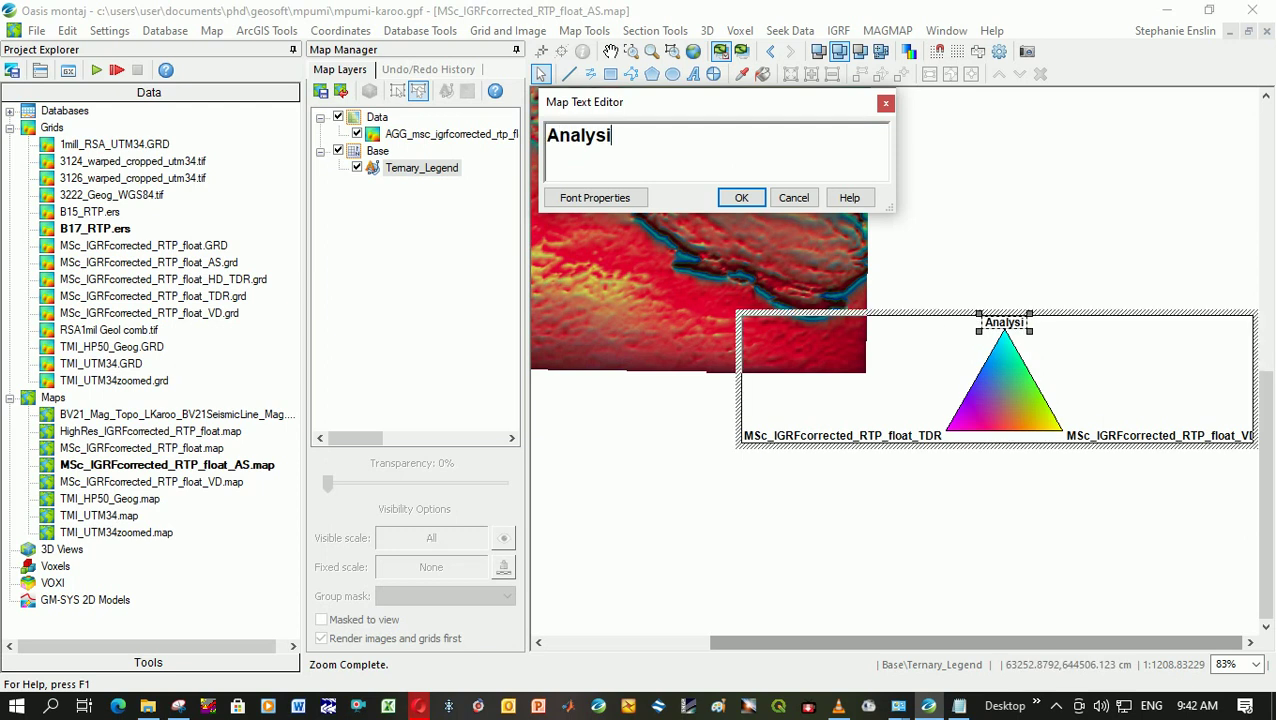
pyautogui.write('alytic Signal')
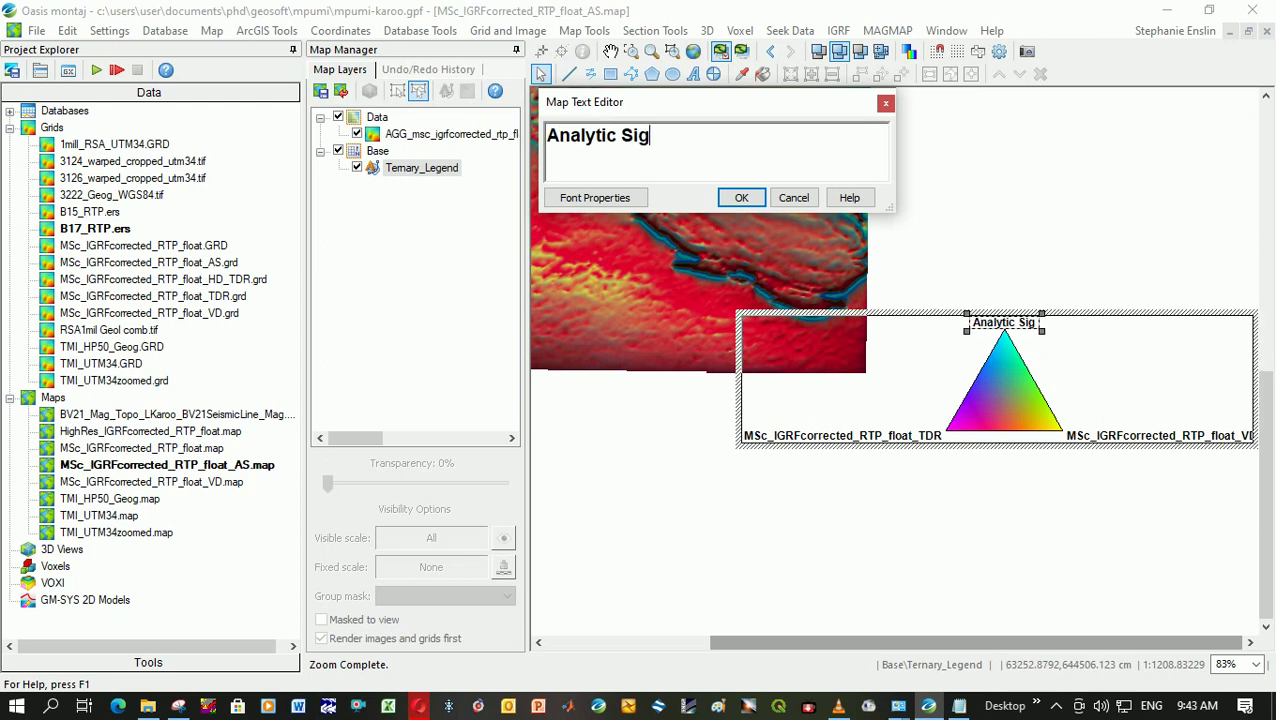
pyautogui.click(740, 200)
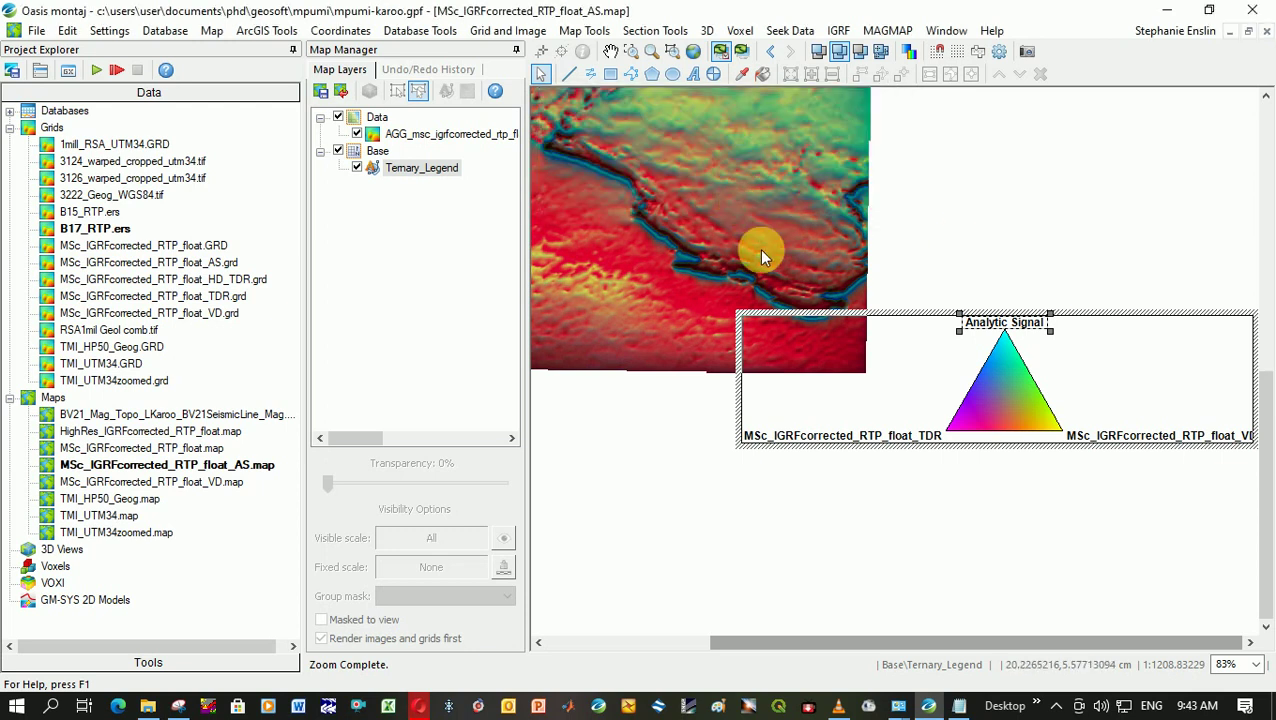
pyautogui.click(897, 437)
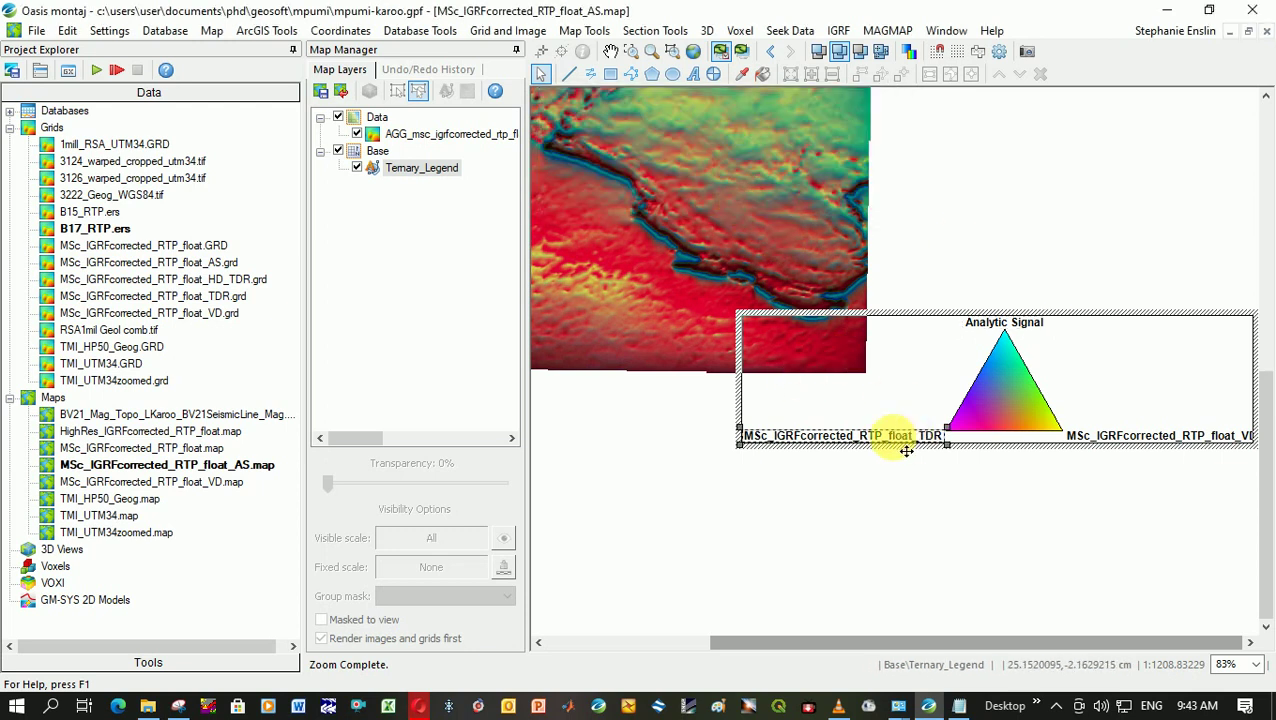
pyautogui.doubleClick(906, 450)
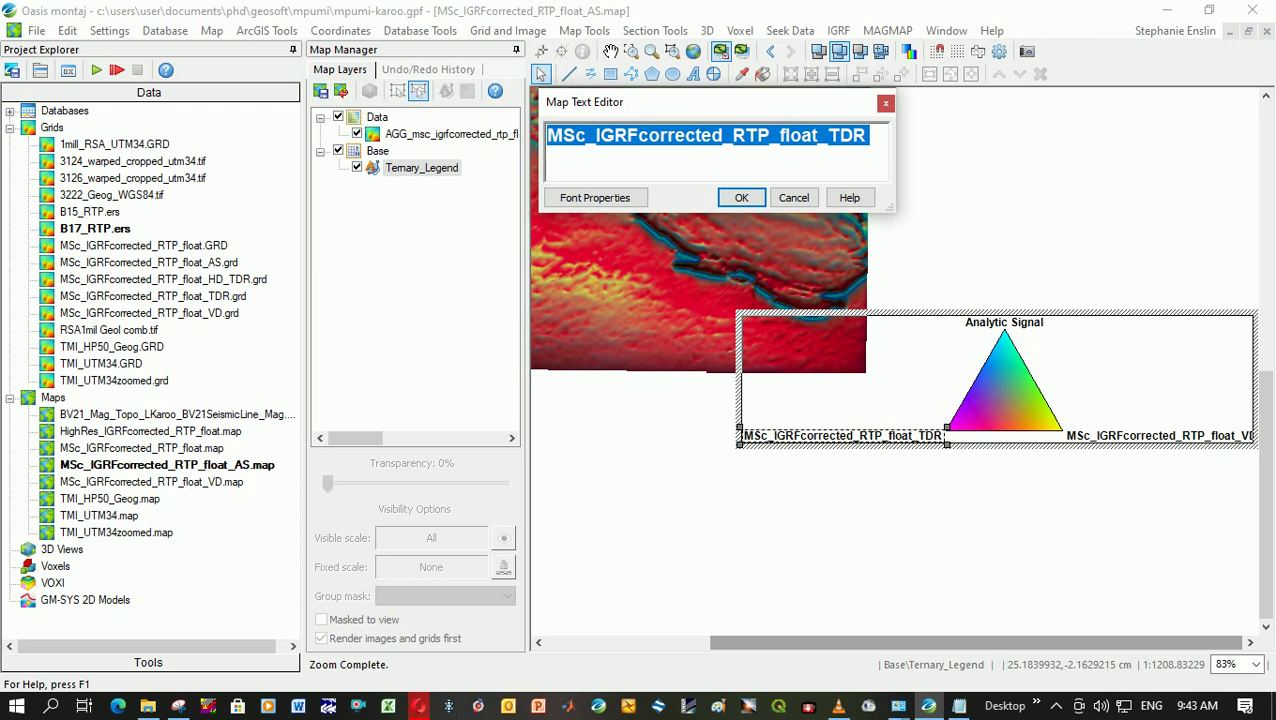
pyautogui.write('Tilt Derivative')
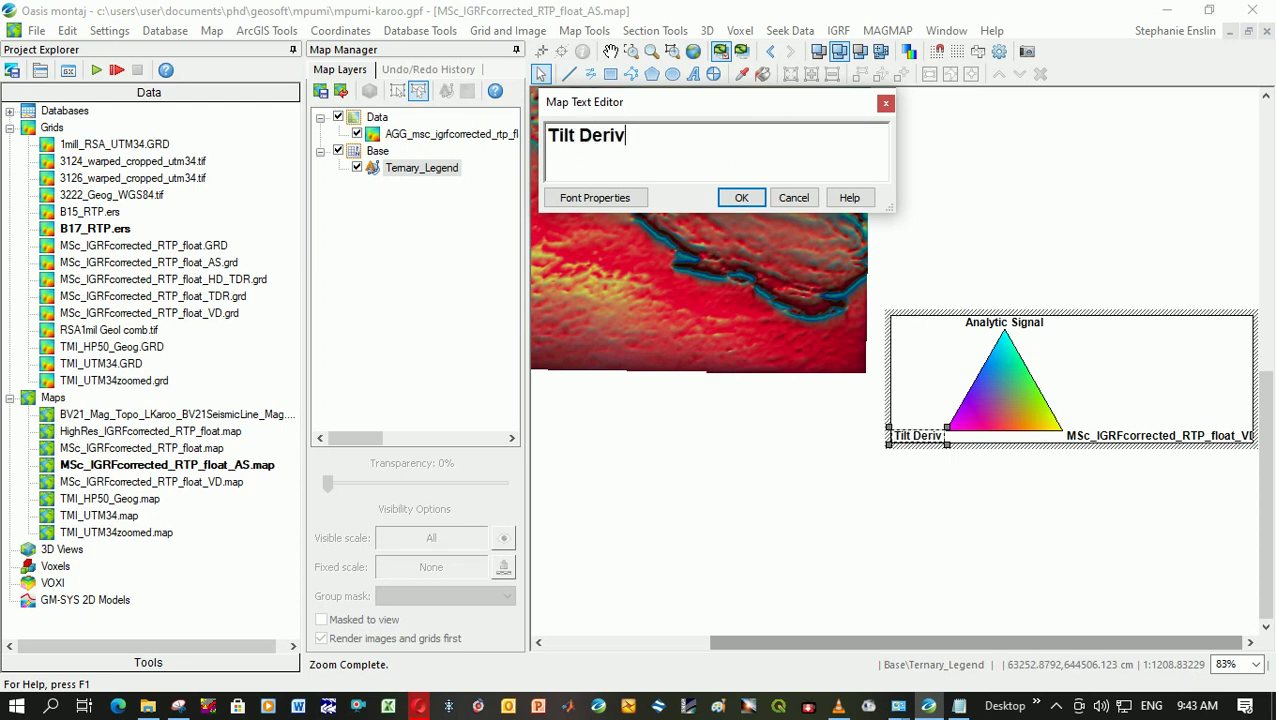
pyautogui.click(741, 197)
# Step: Rename the VD corner to 'Vertical Derivative', finish editing, and zoom to the full map
pyautogui.doubleClick(1119, 434)
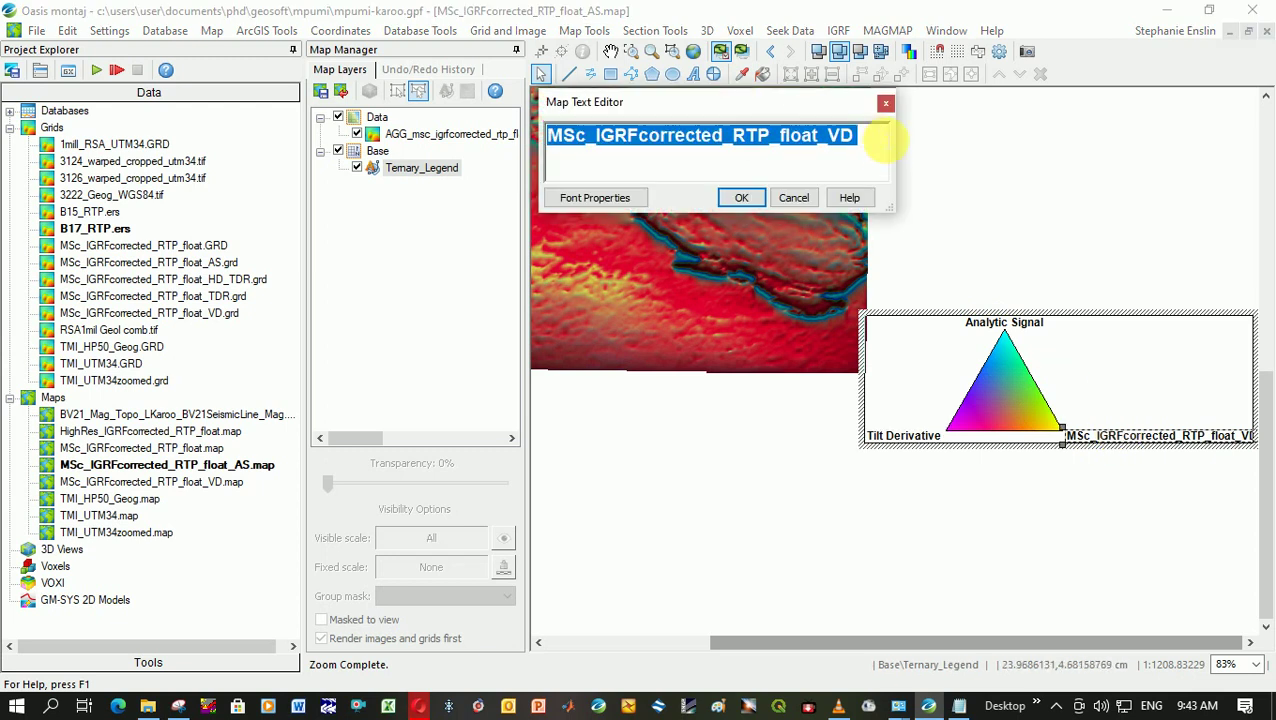
pyautogui.moveTo(883, 141); pyautogui.dragTo(590, 138)
pyautogui.press('BackSpace')
pyautogui.press('BackSpace')
pyautogui.press('BackSpace')
pyautogui.press('BackSpace')
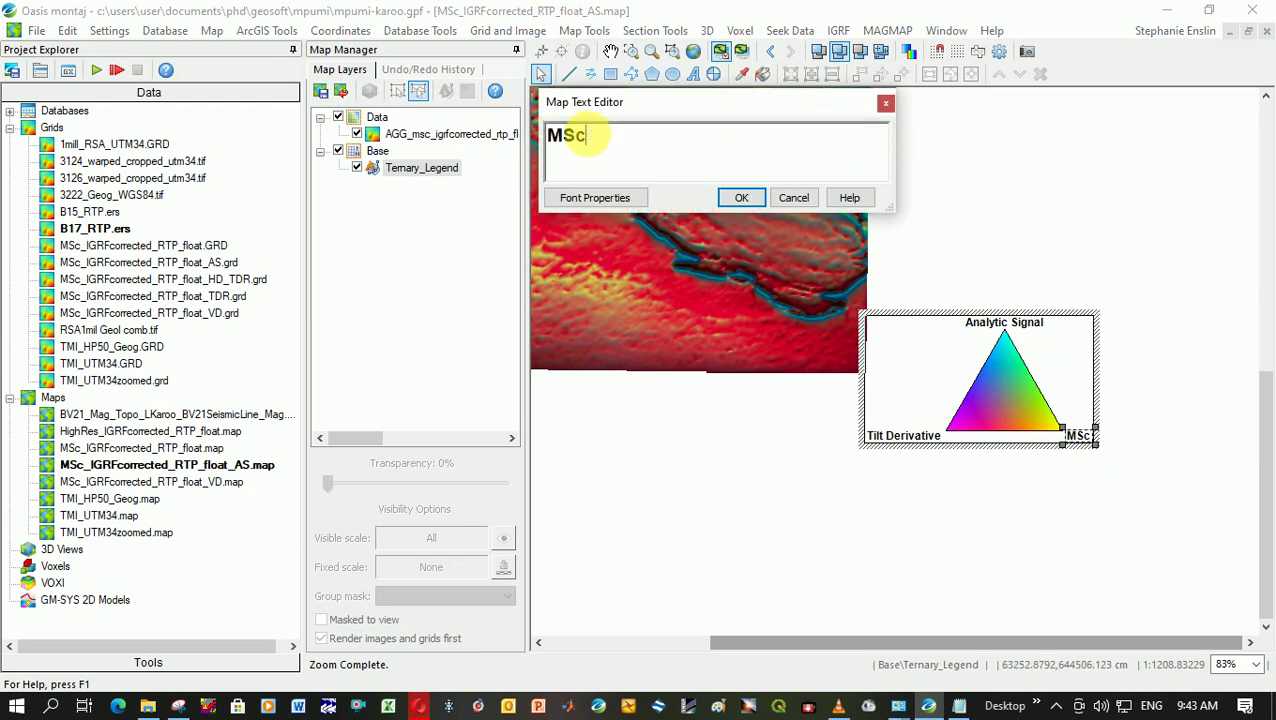
pyautogui.write('Verti')
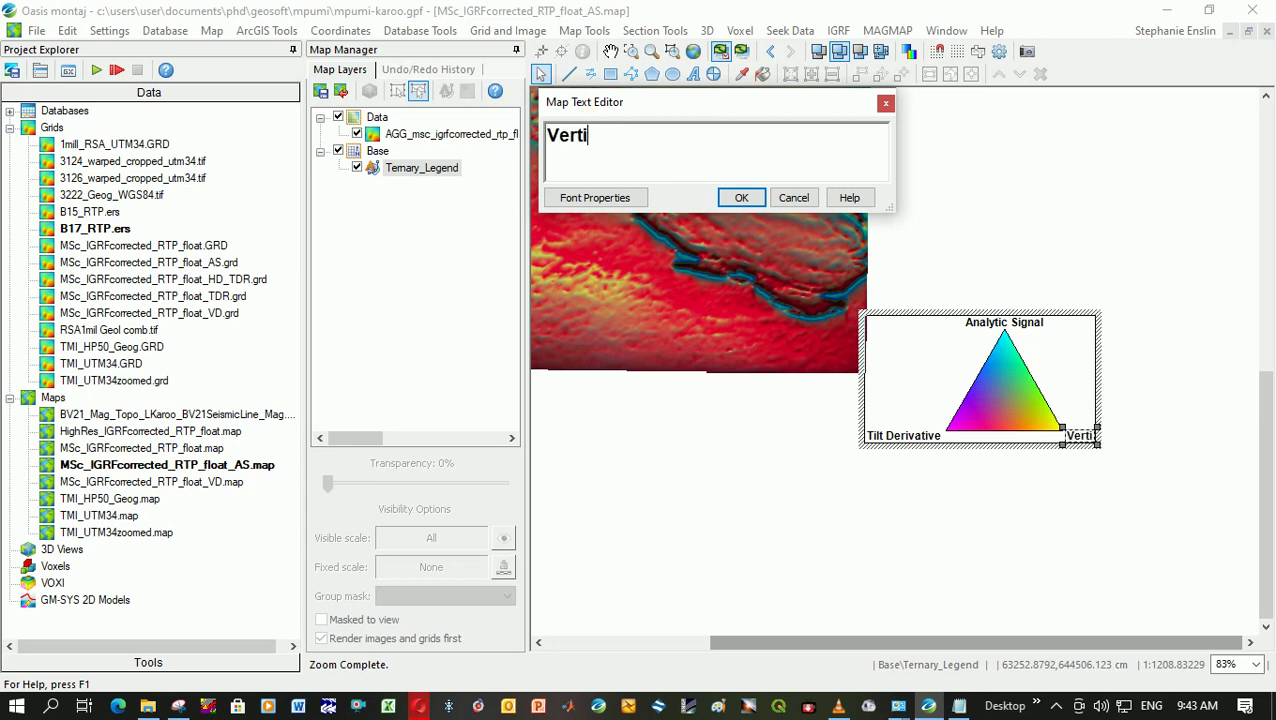
pyautogui.write('cal Derivative')
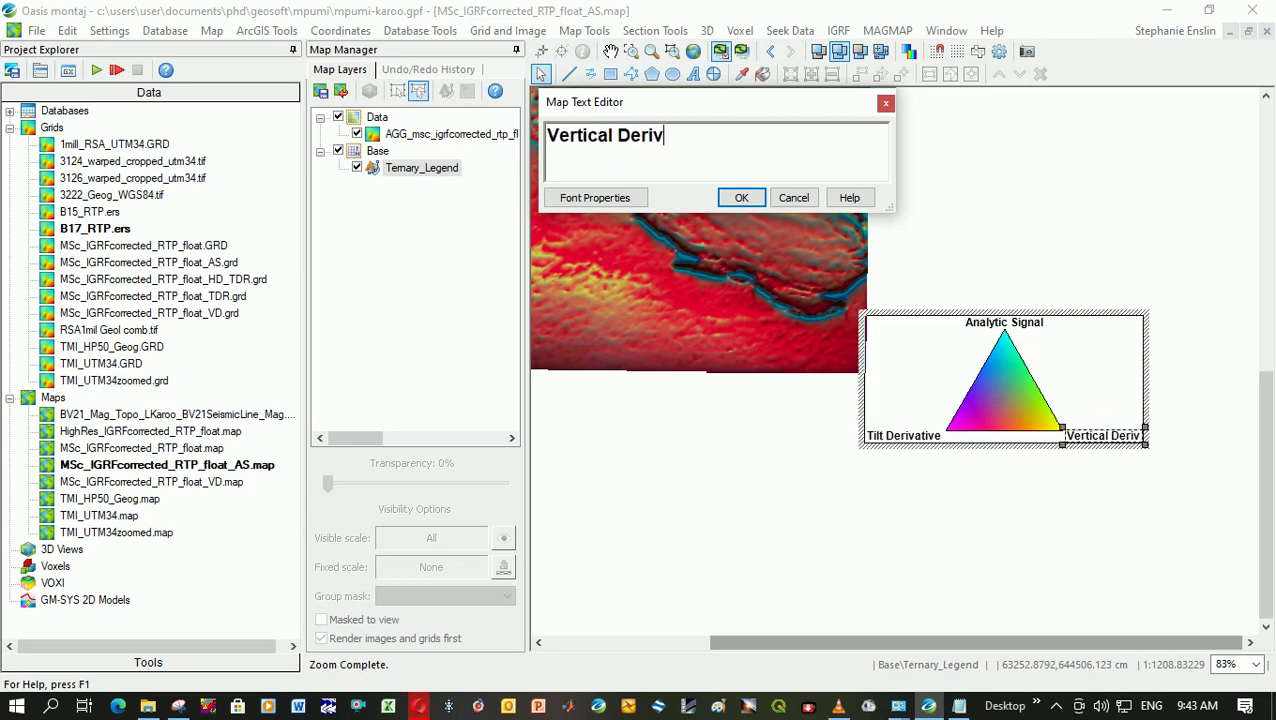
pyautogui.click(741, 198)
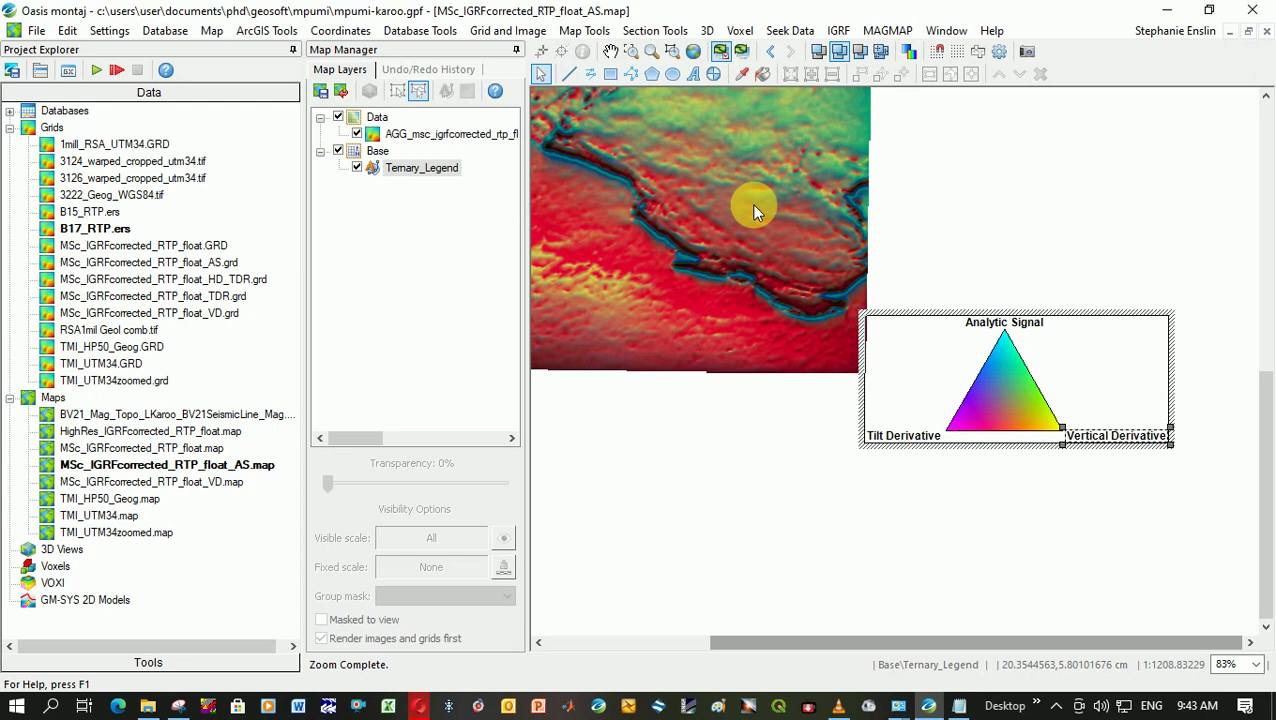
pyautogui.click(697, 450)
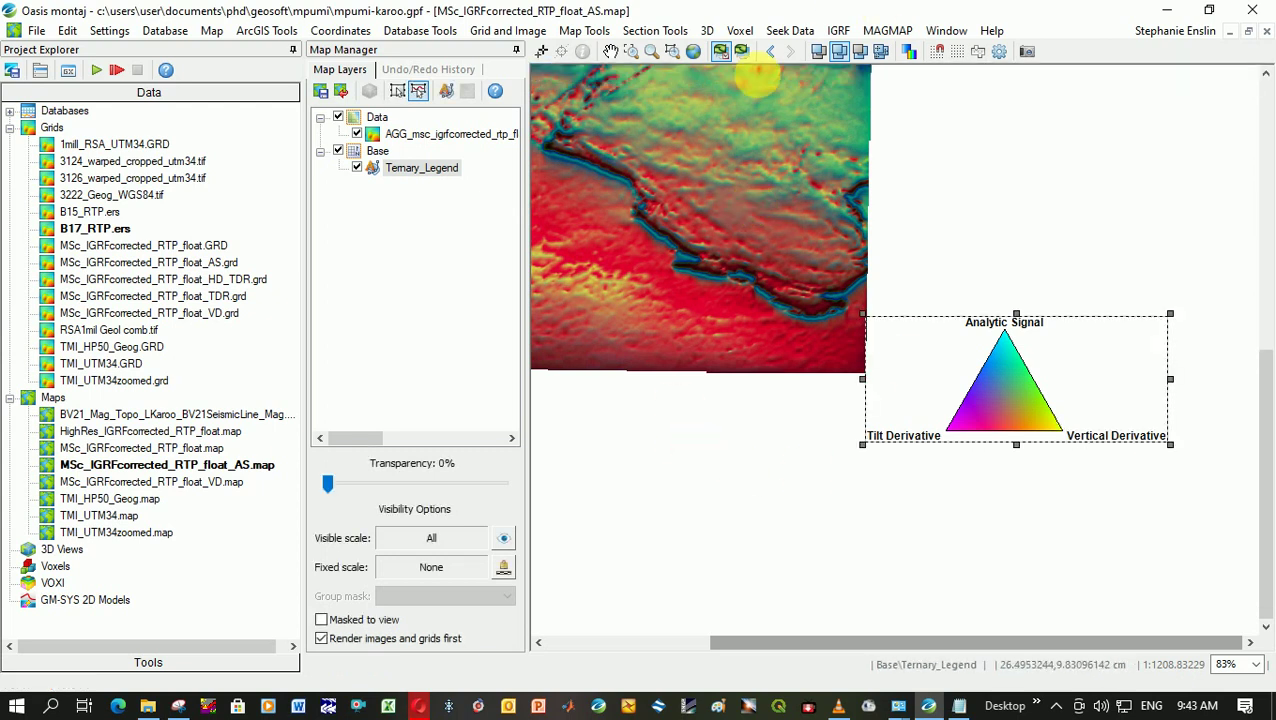
pyautogui.click(692, 52)
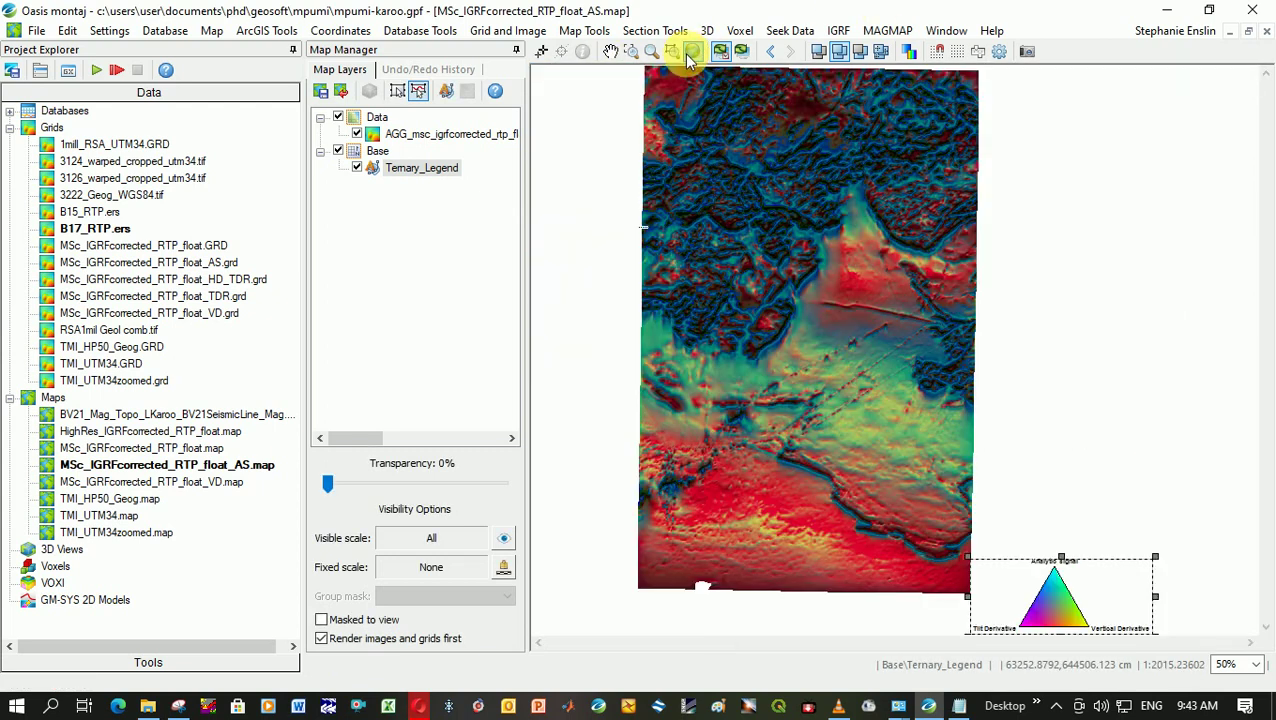